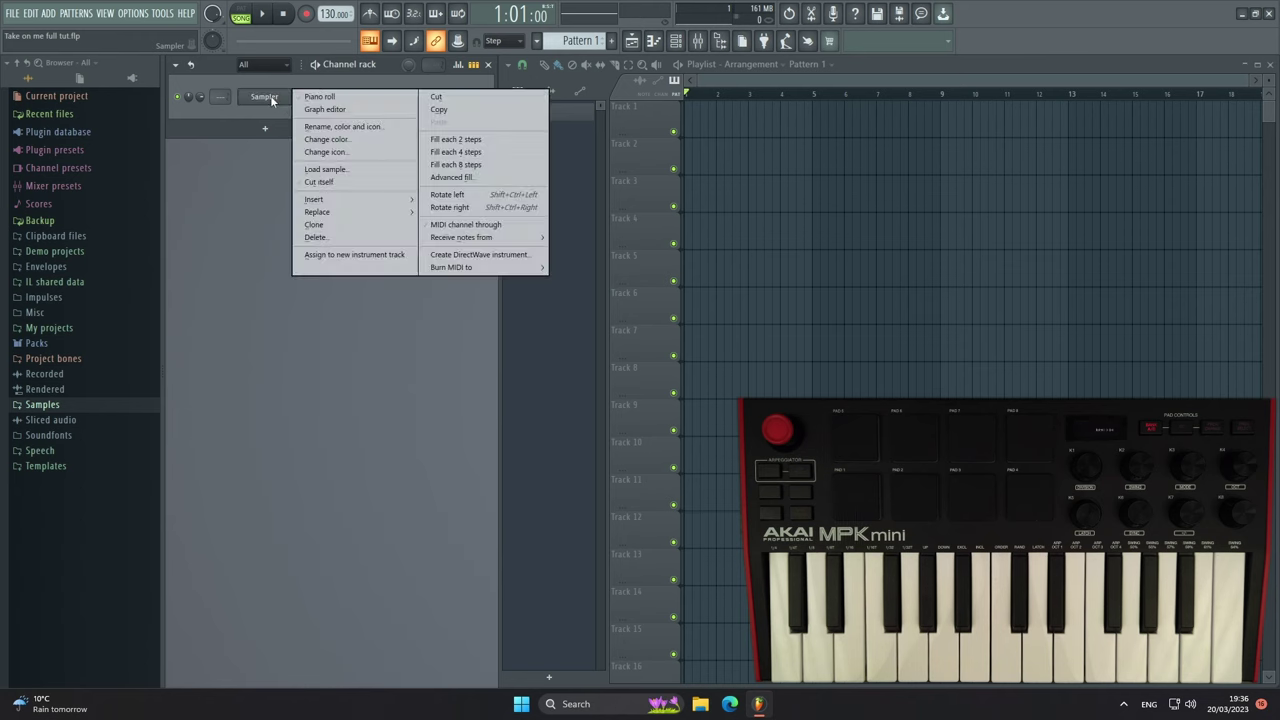
Replace the Sampler channel with the FPC drum machine and load its Empty preset.
{"action": "mouse_move", "coordinate": [316, 214]}
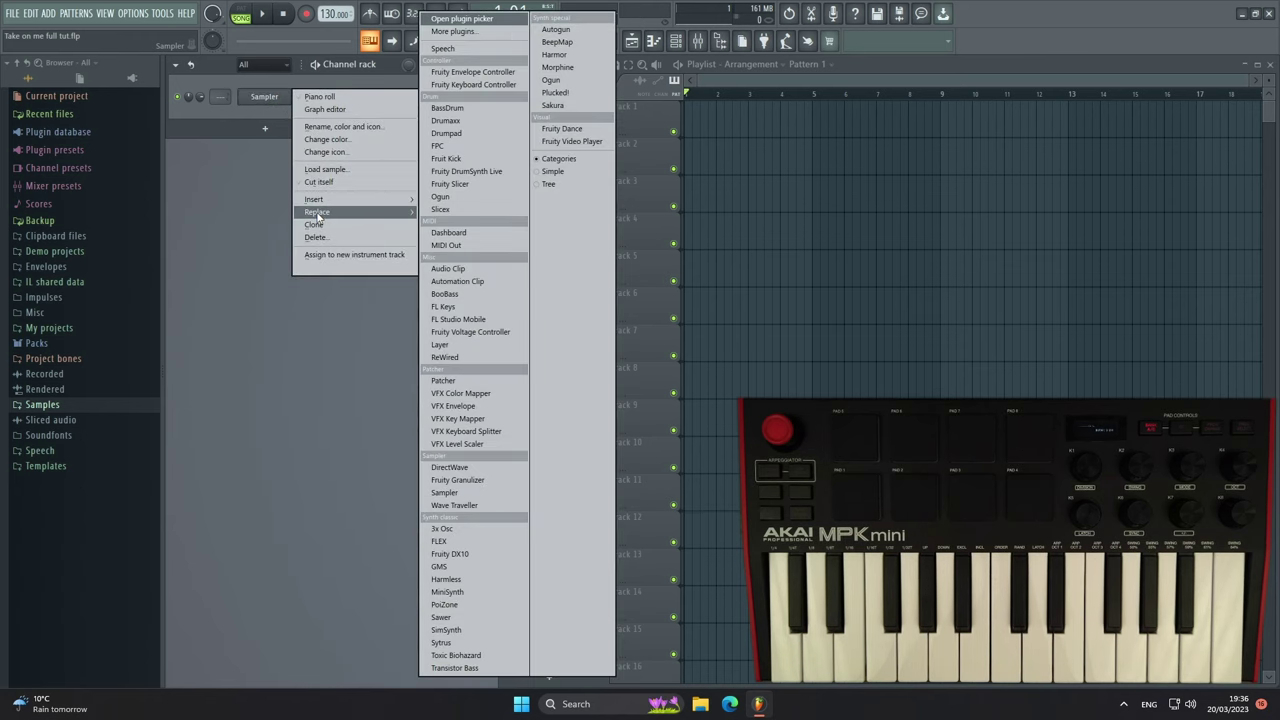
{"action": "left_click", "coordinate": [441, 146]}
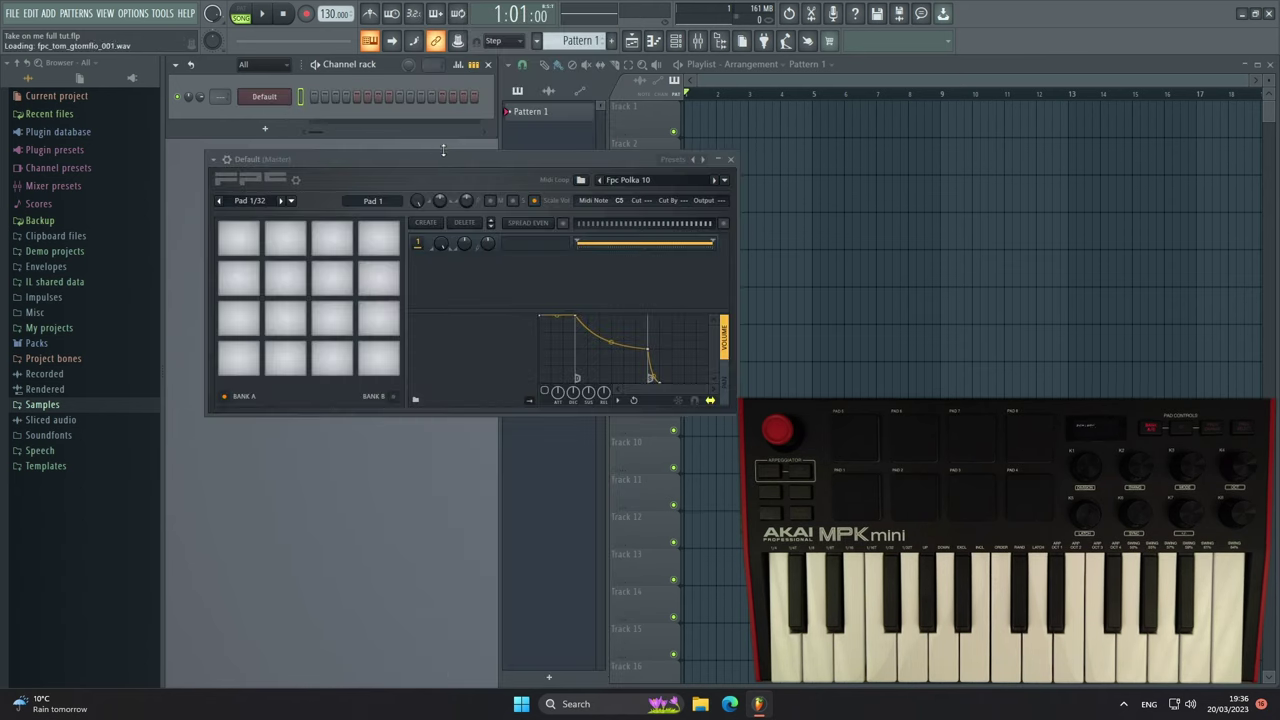
{"action": "left_click", "coordinate": [213, 160]}
{"action": "mouse_move", "coordinate": [240, 198]}
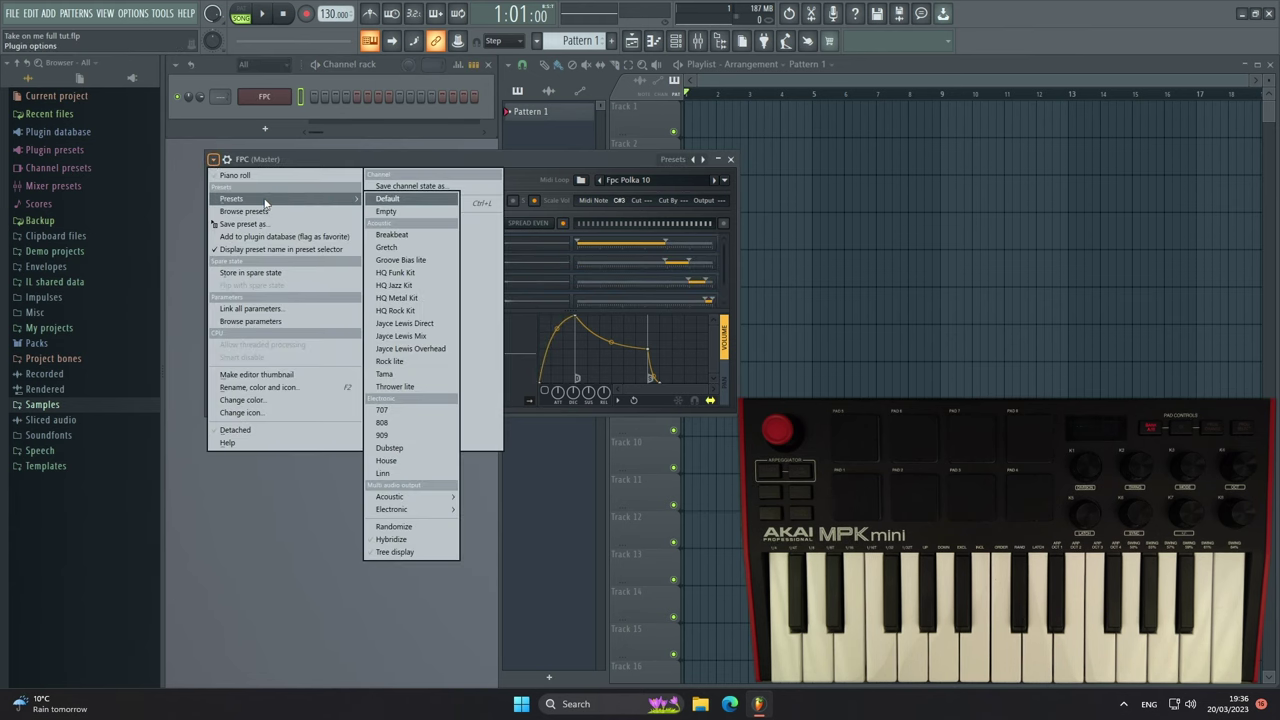
{"action": "left_click", "coordinate": [383, 207]}
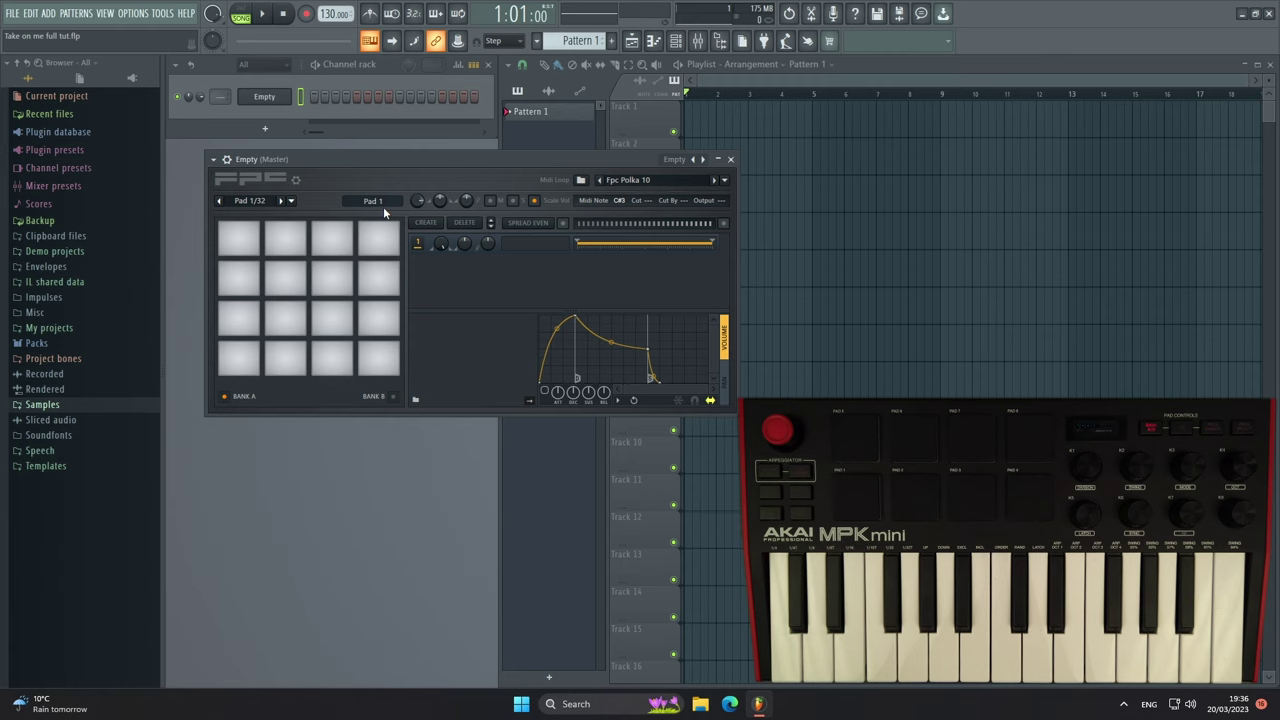
Start note mapping for the entire FPC pad bank and shift the plugin window slightly aside.
{"action": "left_click", "coordinate": [291, 201]}
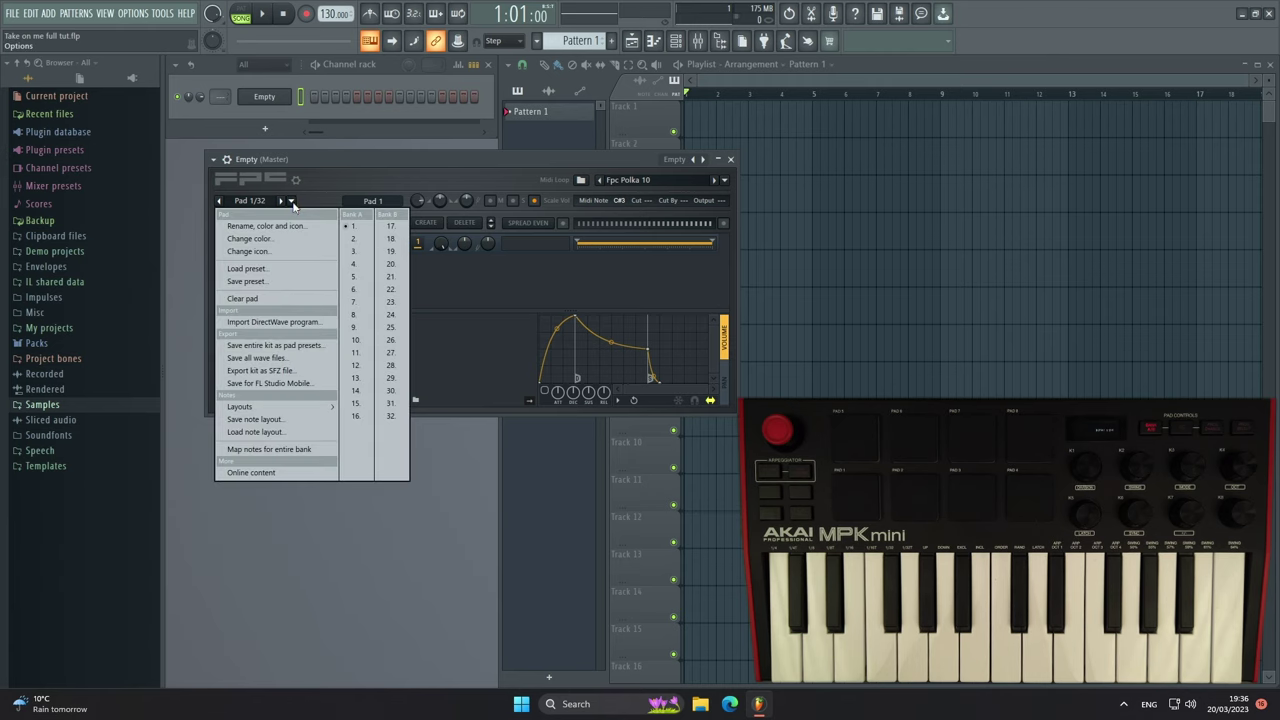
{"action": "left_click", "coordinate": [321, 452]}
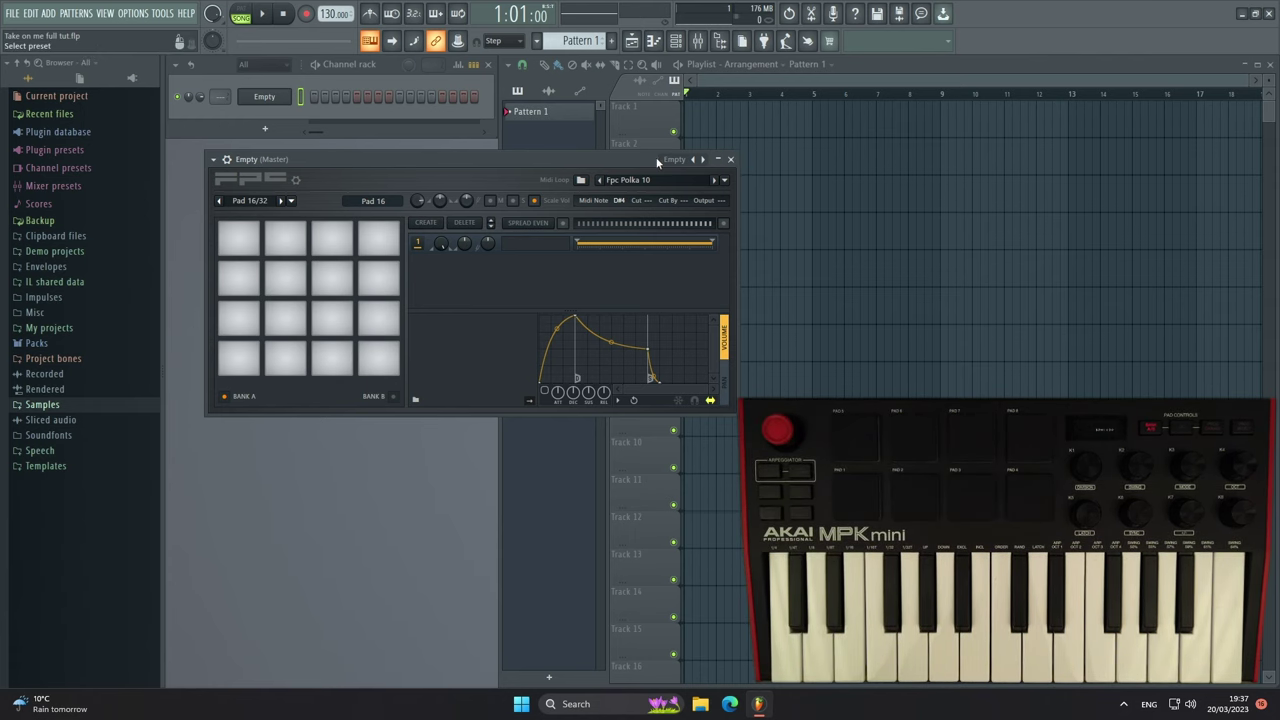
{"action": "left_click_drag", "start_coordinate": [635, 160], "coordinate": [597, 150]}
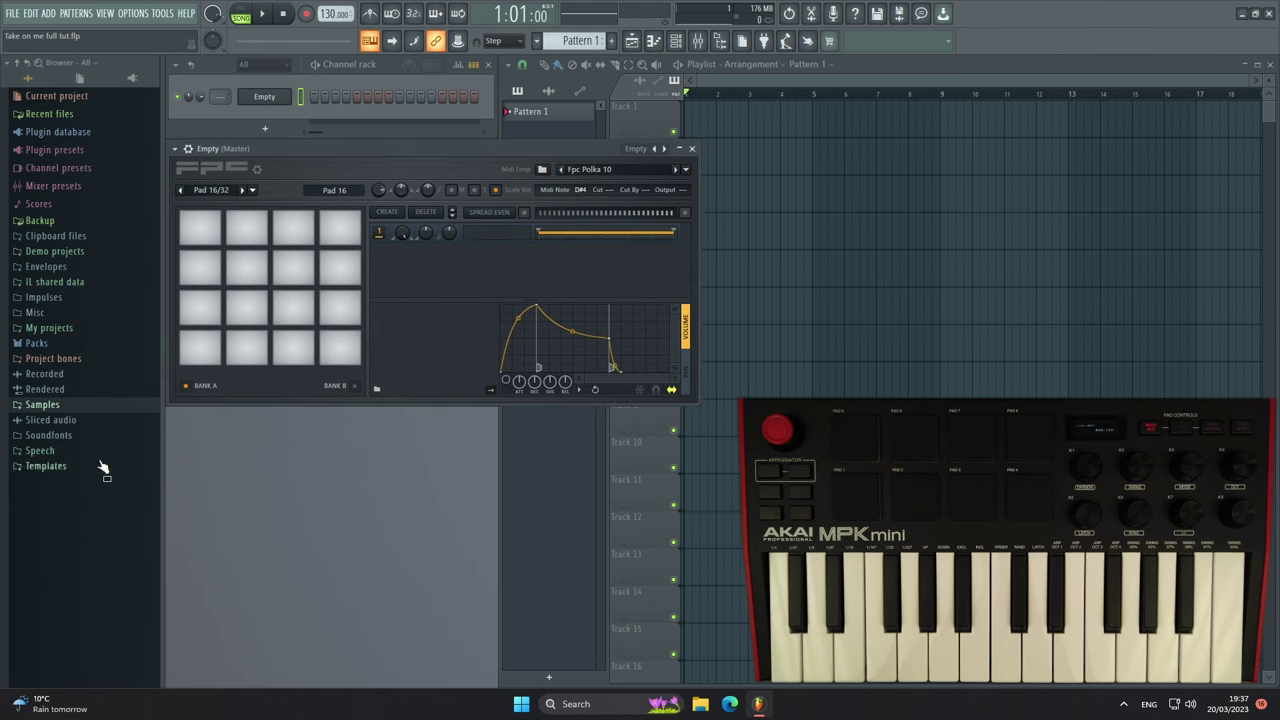
Load the 707 Kick sample from the Kicks folder of the Drums pack onto FPC pad 1.
{"action": "left_click", "coordinate": [40, 343]}
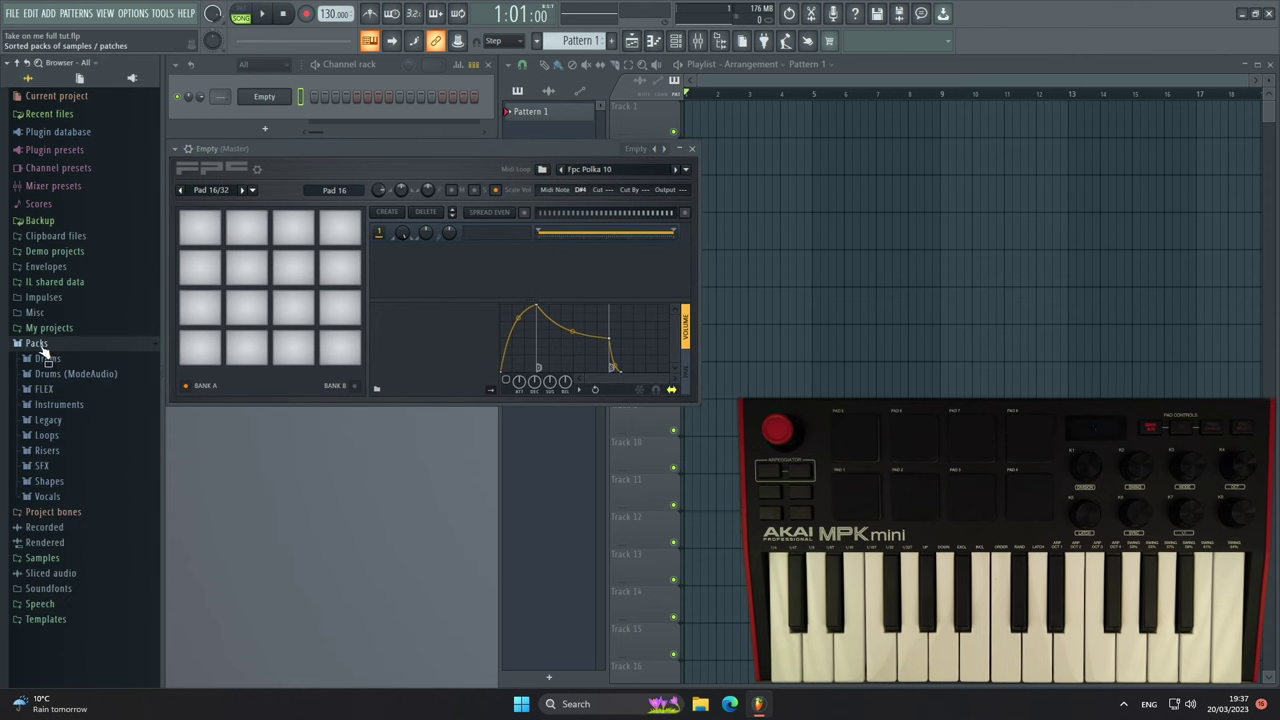
{"action": "left_click", "coordinate": [46, 358]}
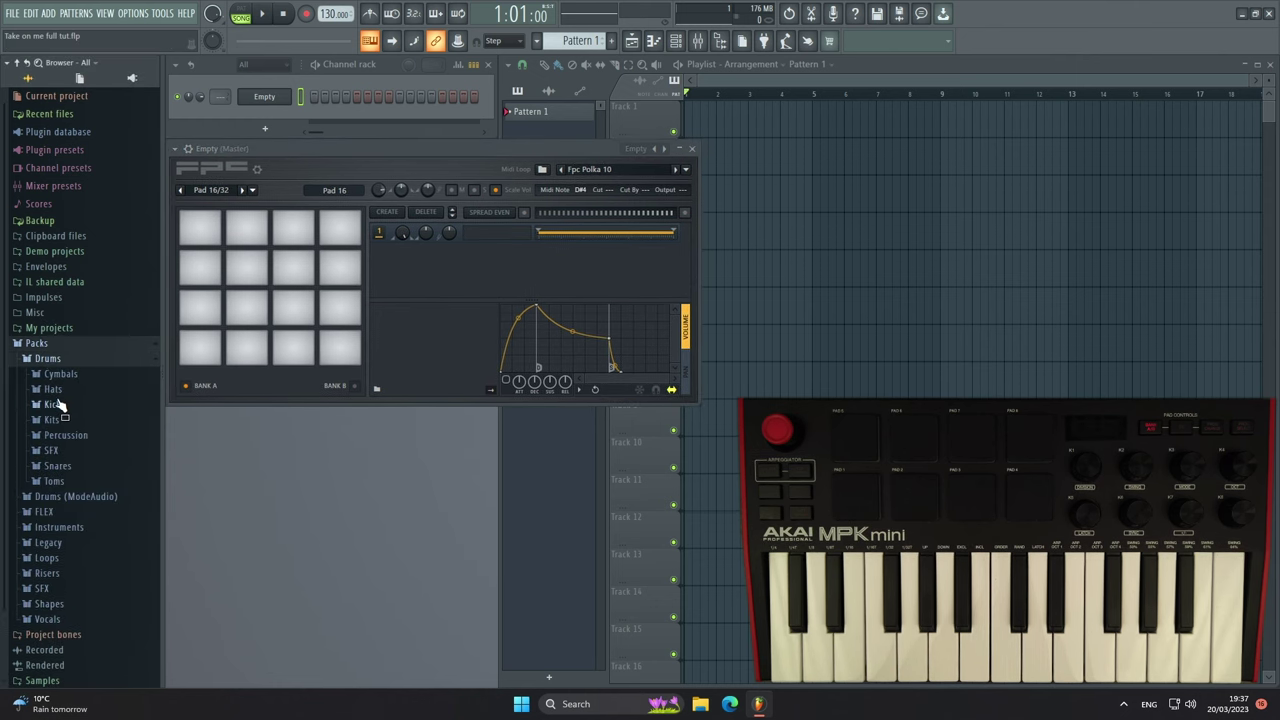
{"action": "left_click", "coordinate": [55, 404]}
{"action": "left_click", "coordinate": [58, 433]}
{"action": "left_click_drag", "start_coordinate": [58, 433], "coordinate": [200, 352]}
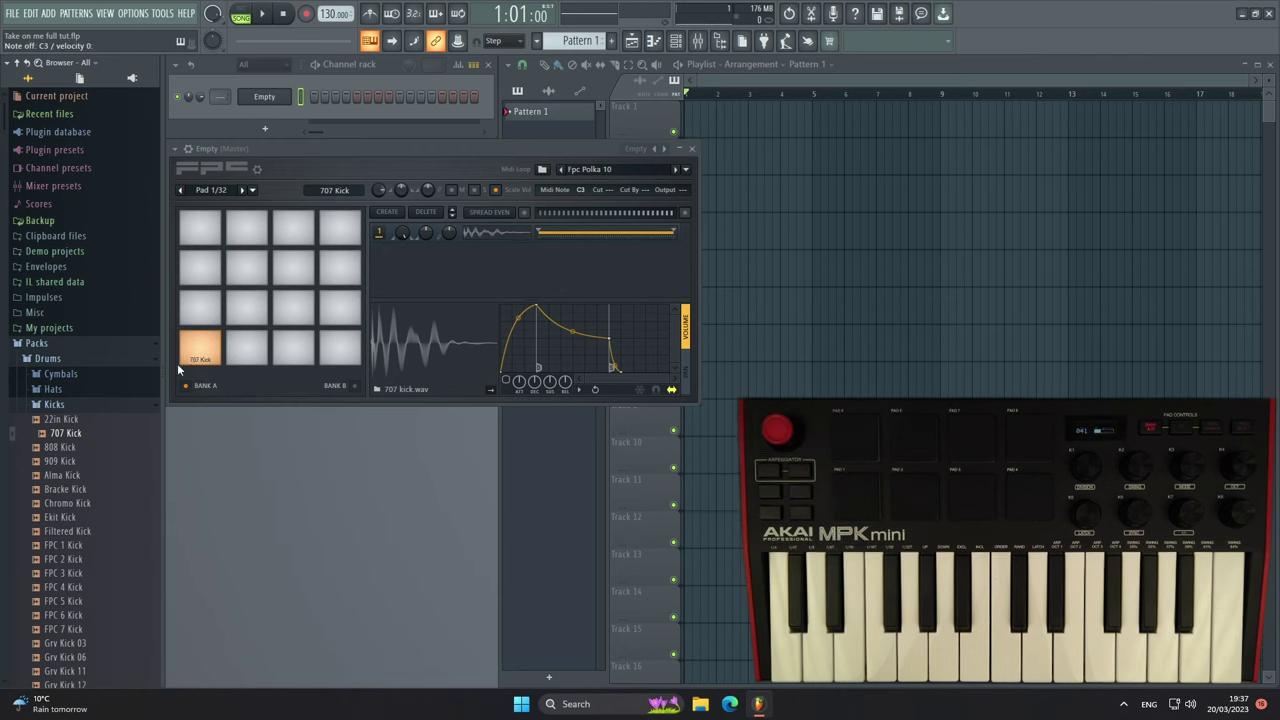
Load the 707 Snare sample from the Snares folder of the Drums pack onto FPC pad 2.
{"action": "left_click", "coordinate": [55, 404]}
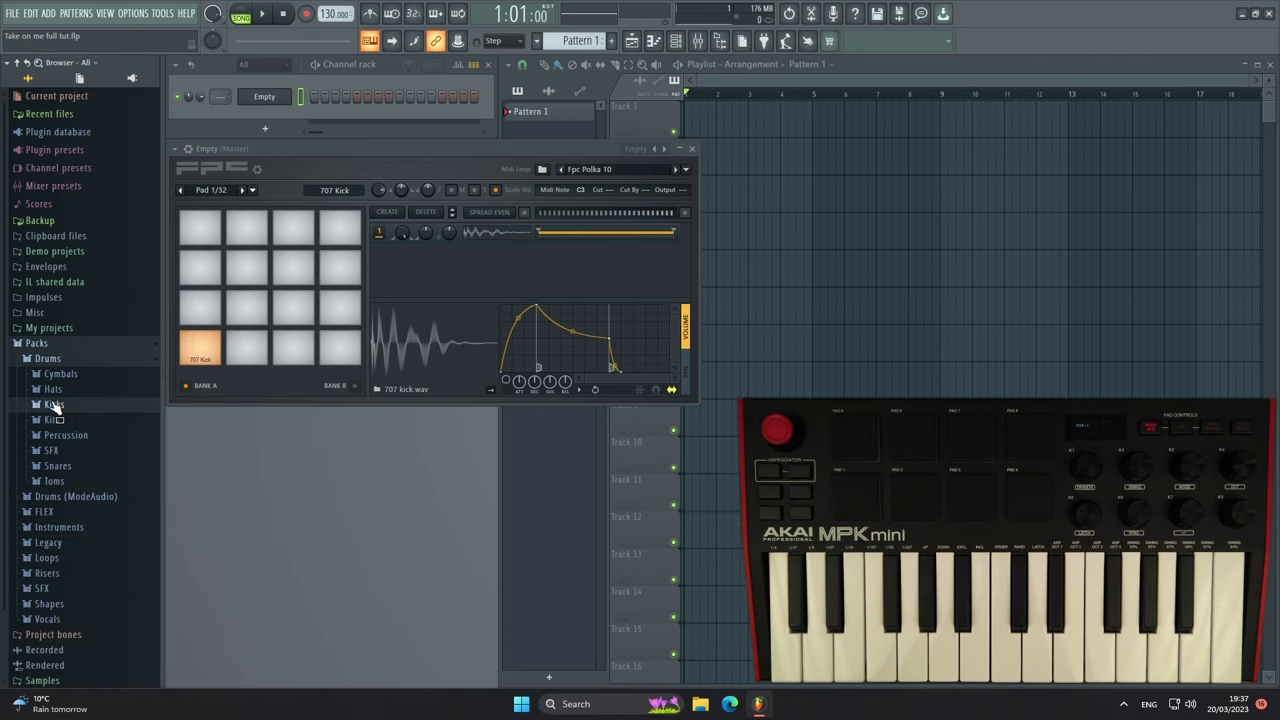
{"action": "left_click", "coordinate": [56, 465]}
{"action": "left_click_drag", "start_coordinate": [64, 509], "coordinate": [255, 352]}
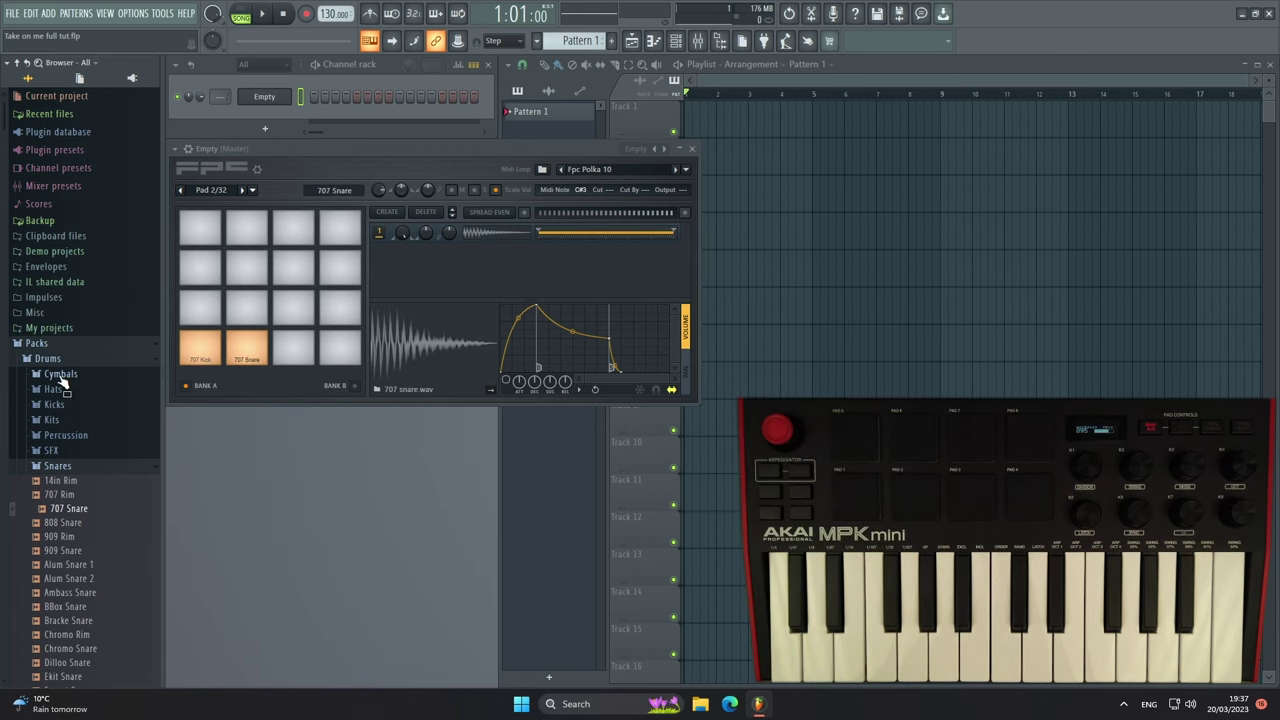
Load the Chromo OH sample from the Hats folder onto FPC pad 4 and reduce its layer volume to about 43%.
{"action": "left_click", "coordinate": [56, 371]}
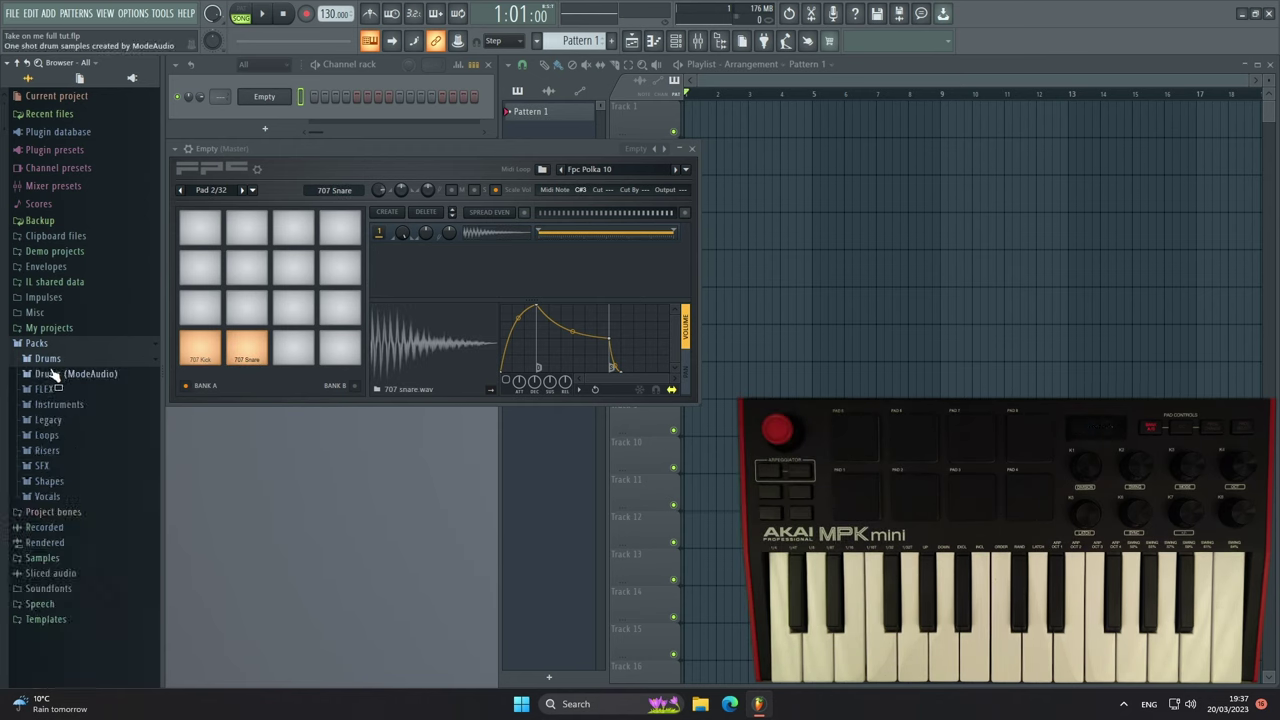
{"action": "left_click", "coordinate": [72, 466]}
{"action": "left_click", "coordinate": [62, 466]}
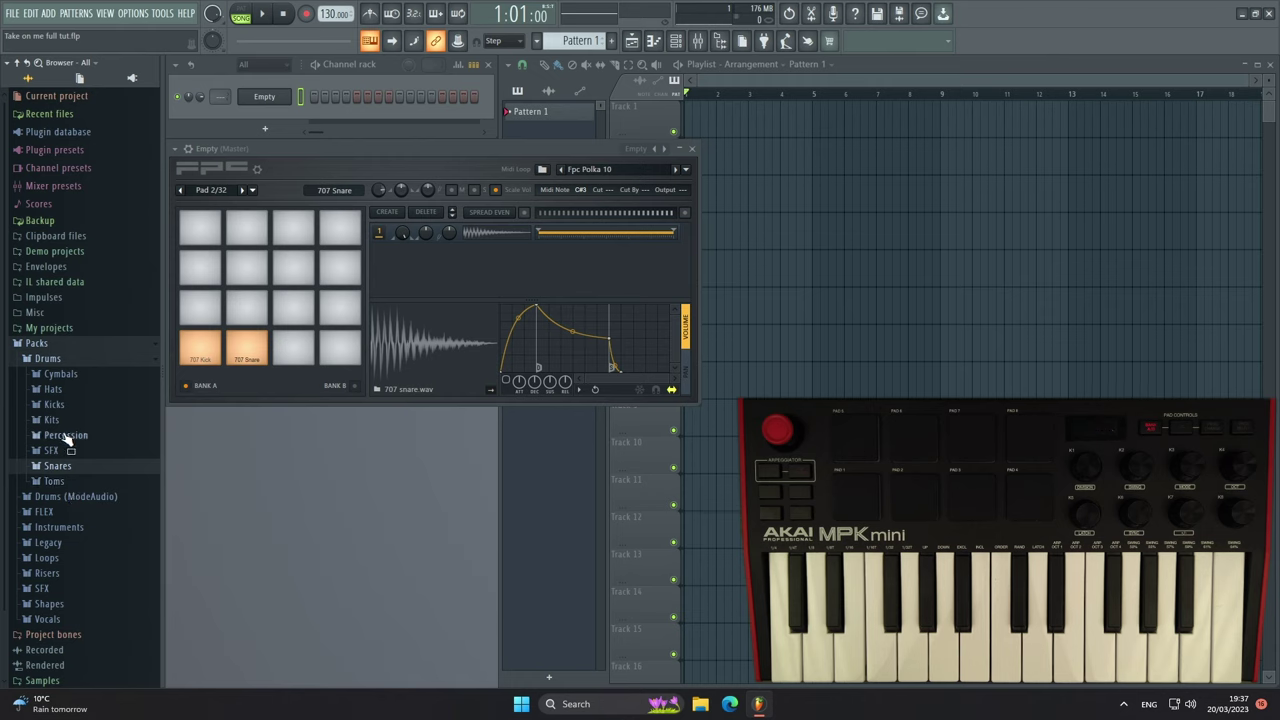
{"action": "left_click", "coordinate": [52, 389]}
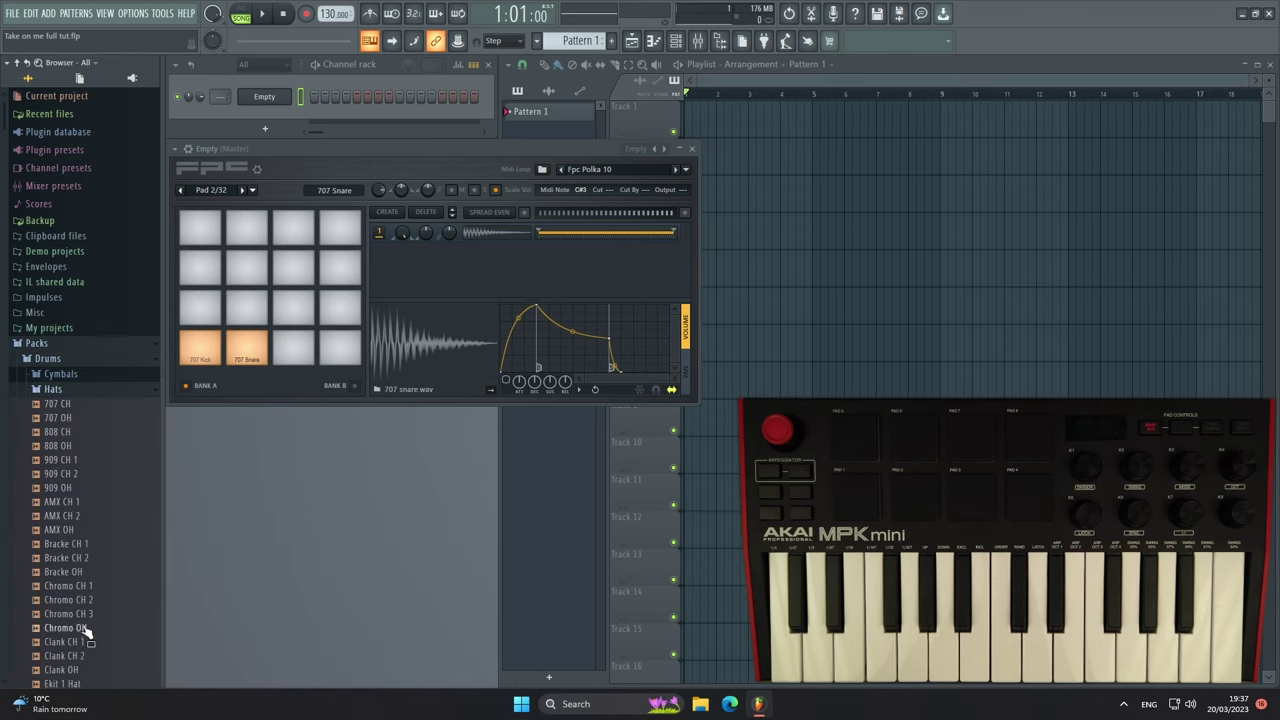
{"action": "left_click_drag", "start_coordinate": [75, 628], "coordinate": [336, 354]}
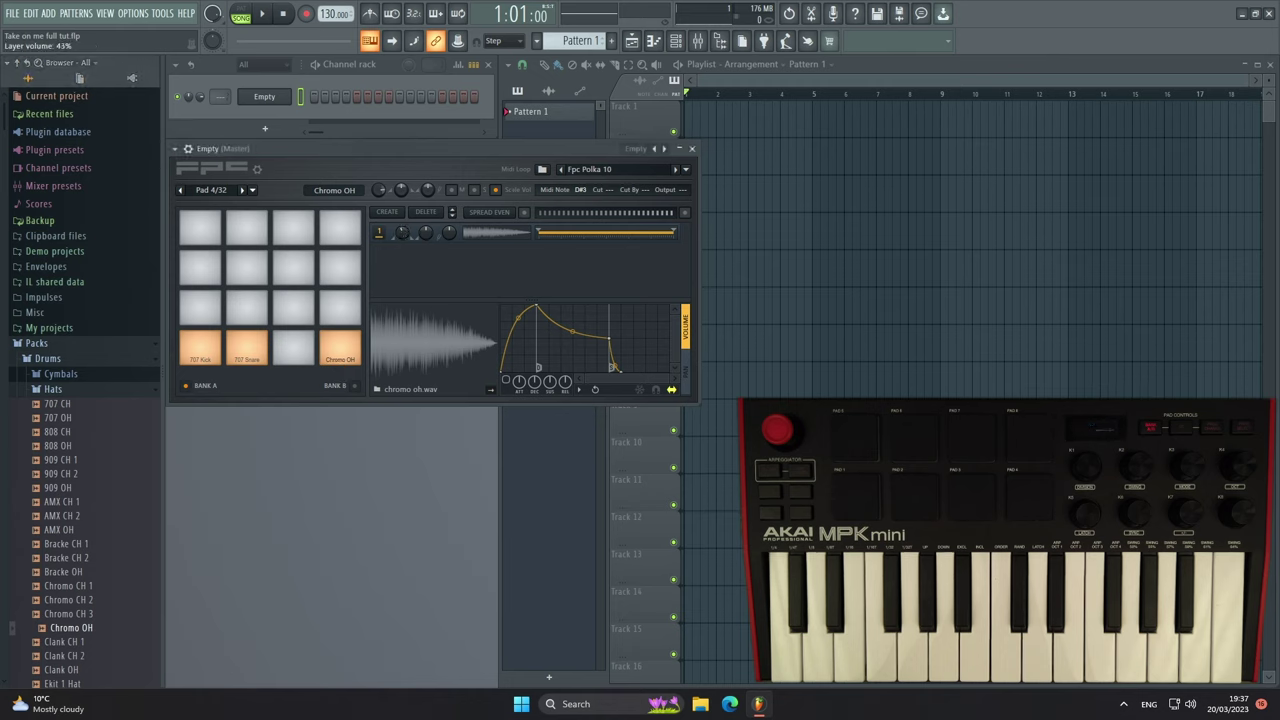
{"action": "left_click_drag", "start_coordinate": [449, 232], "coordinate": [449, 185]}
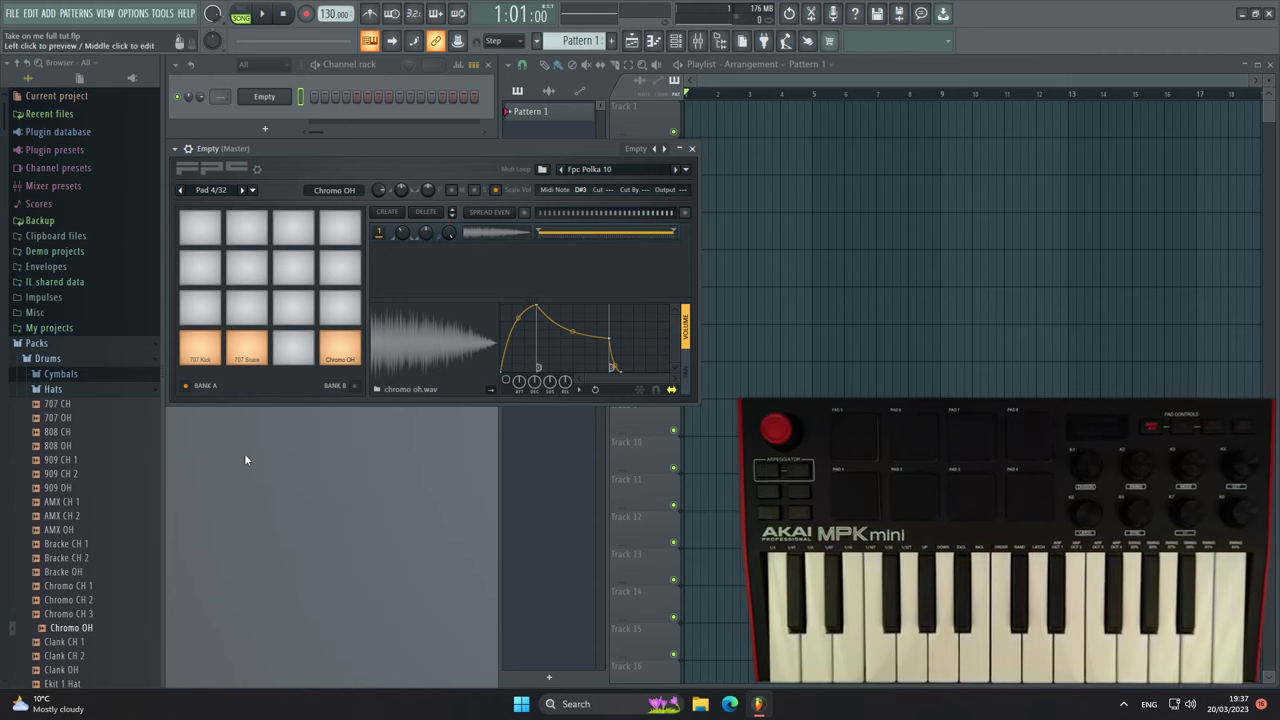
Load the Hi-Hat - Take on Me sample from the Samples folder onto FPC pad 3 and close the FPC window.
{"action": "left_click", "coordinate": [50, 389]}
{"action": "left_click", "coordinate": [47, 358]}
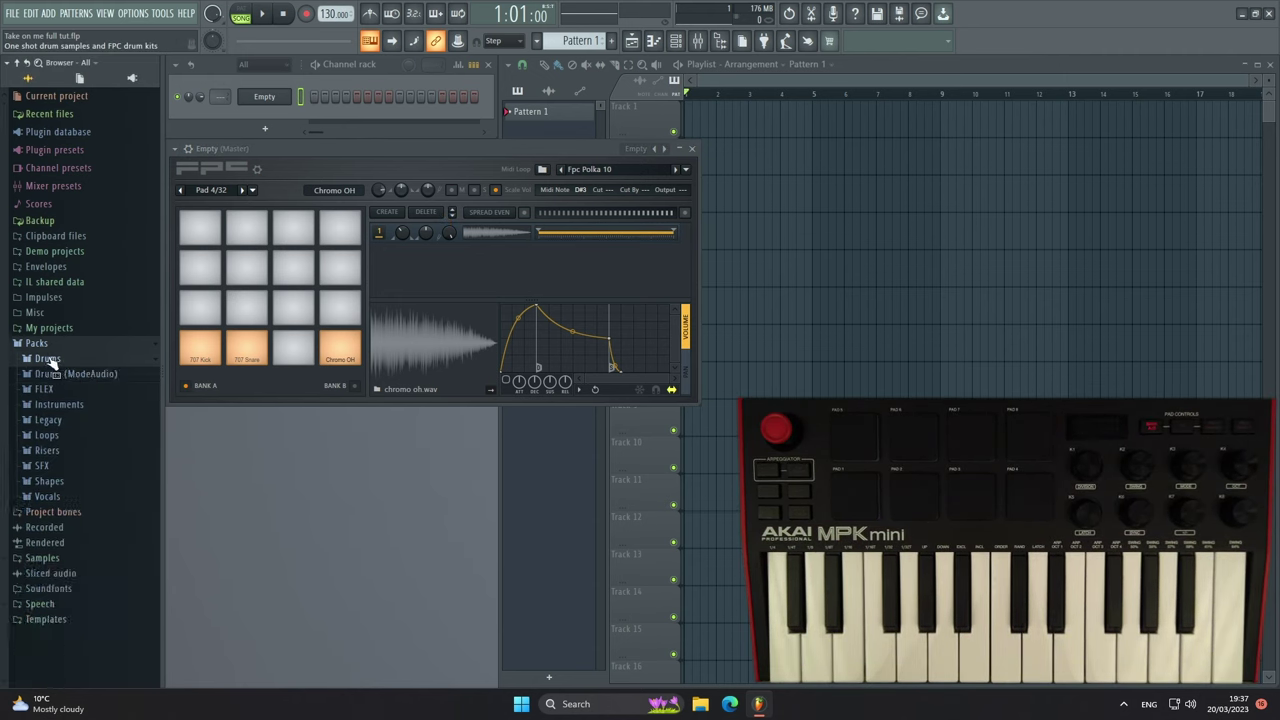
{"action": "left_click", "coordinate": [38, 343]}
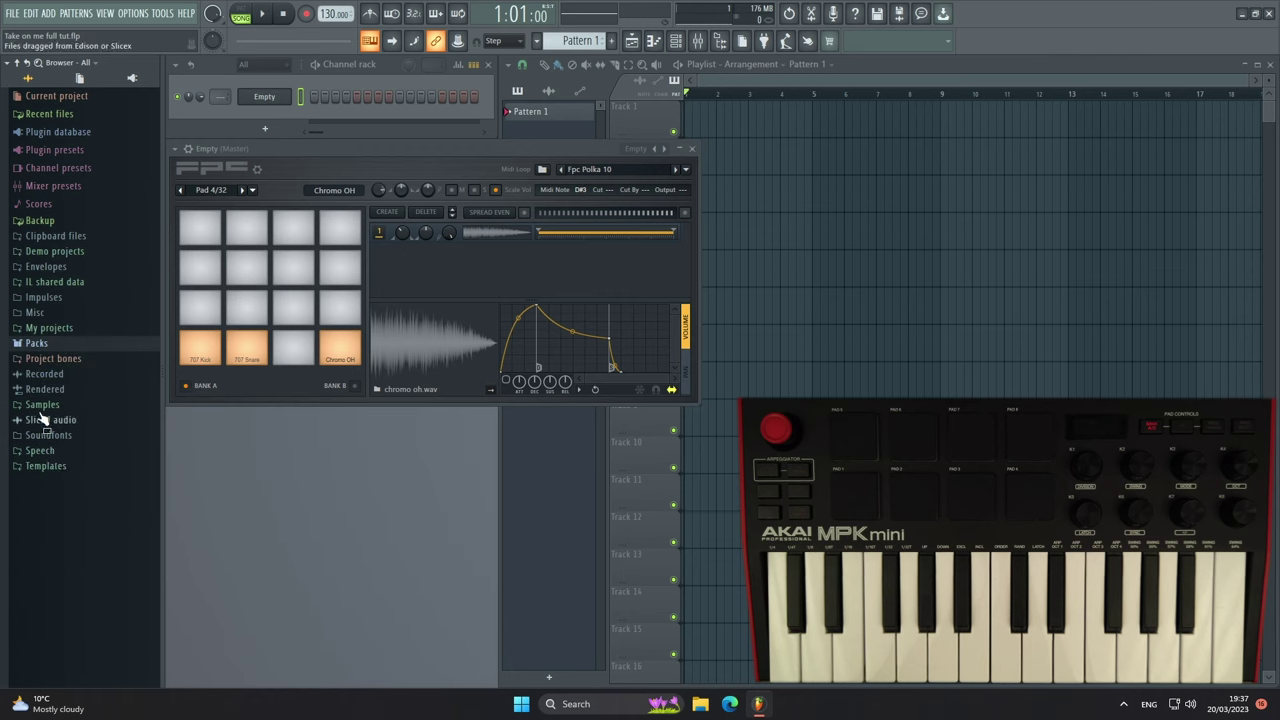
{"action": "left_click", "coordinate": [42, 405]}
{"action": "left_click_drag", "start_coordinate": [42, 546], "coordinate": [377, 432]}
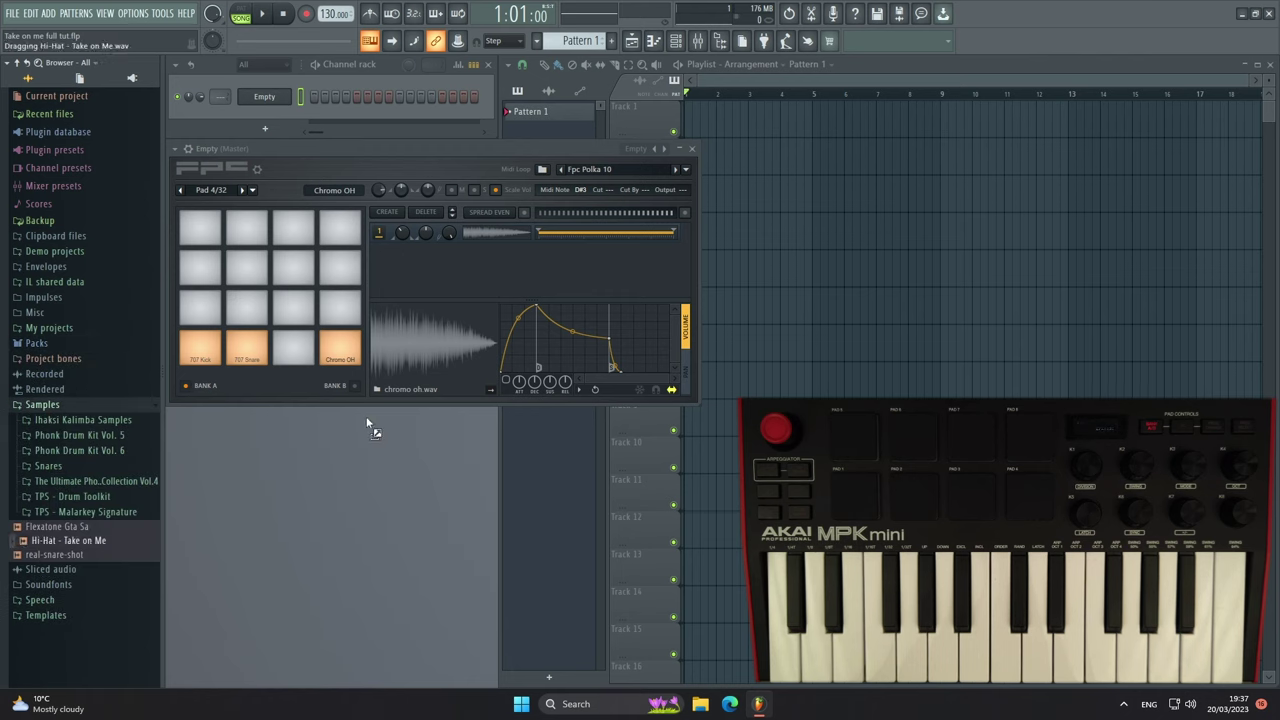
{"action": "left_click_drag", "start_coordinate": [301, 358], "coordinate": [312, 367]}
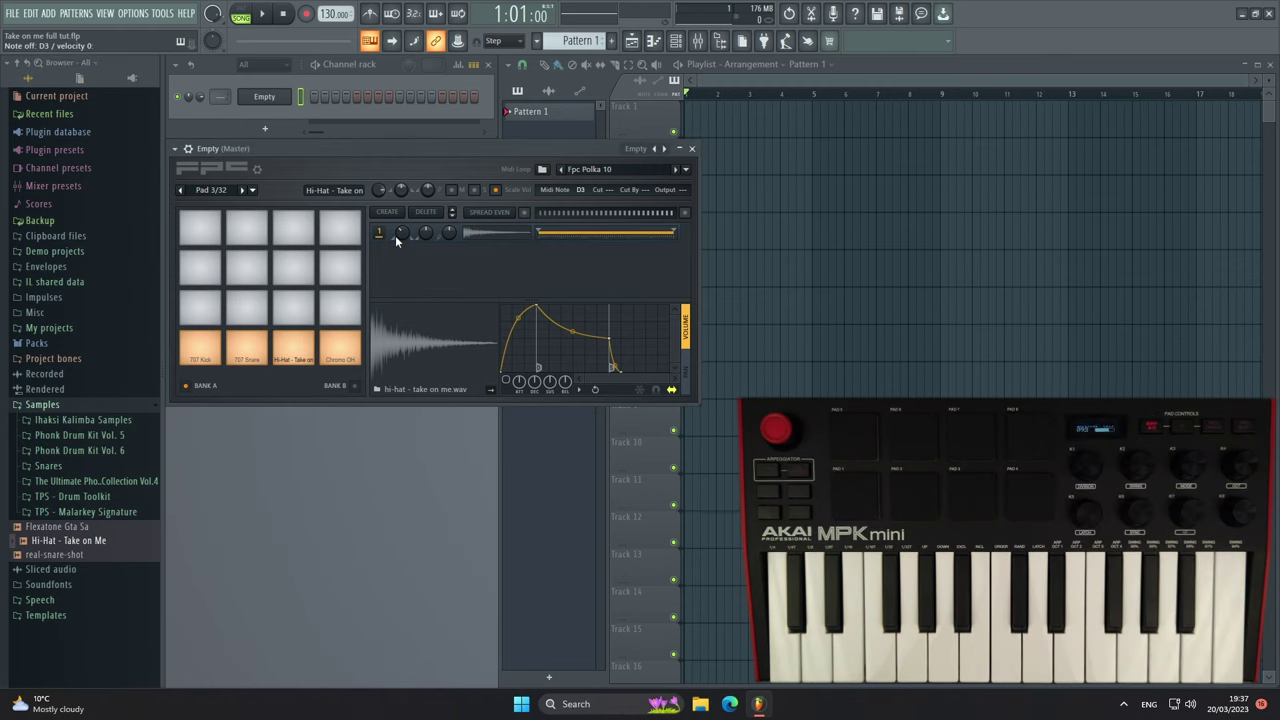
{"action": "left_click", "coordinate": [40, 404]}
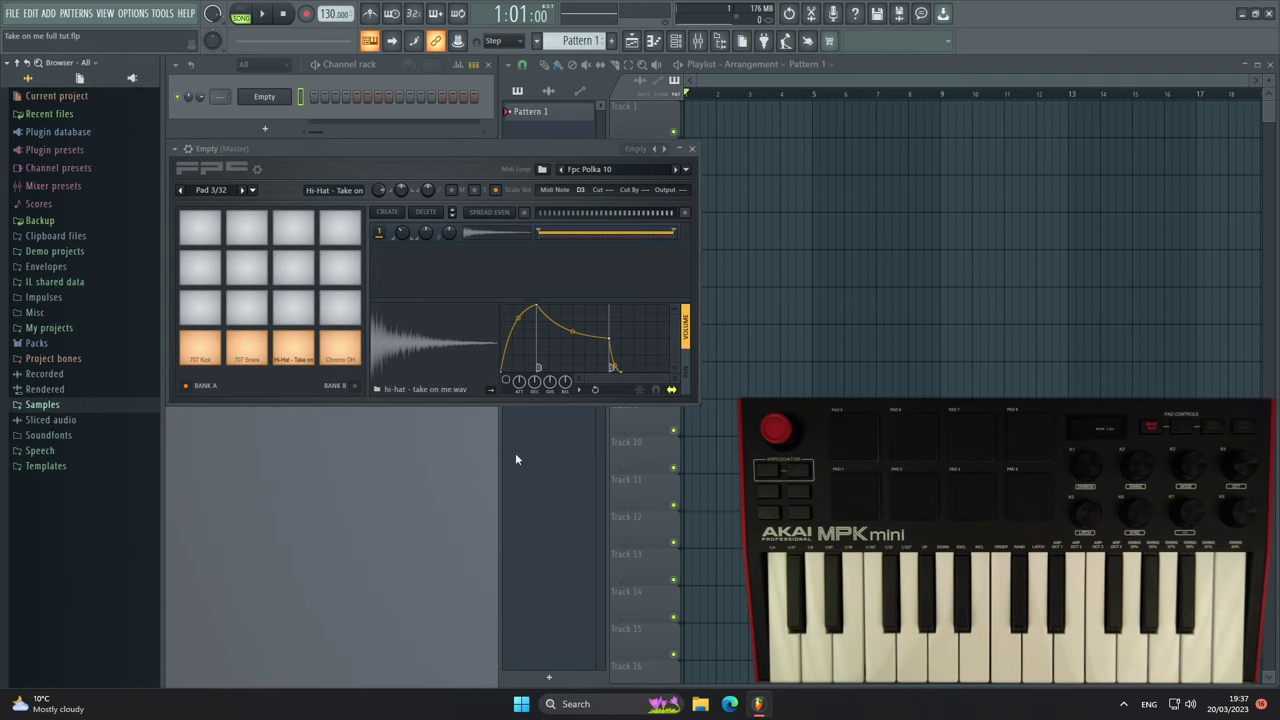
{"action": "left_click", "coordinate": [692, 149]}
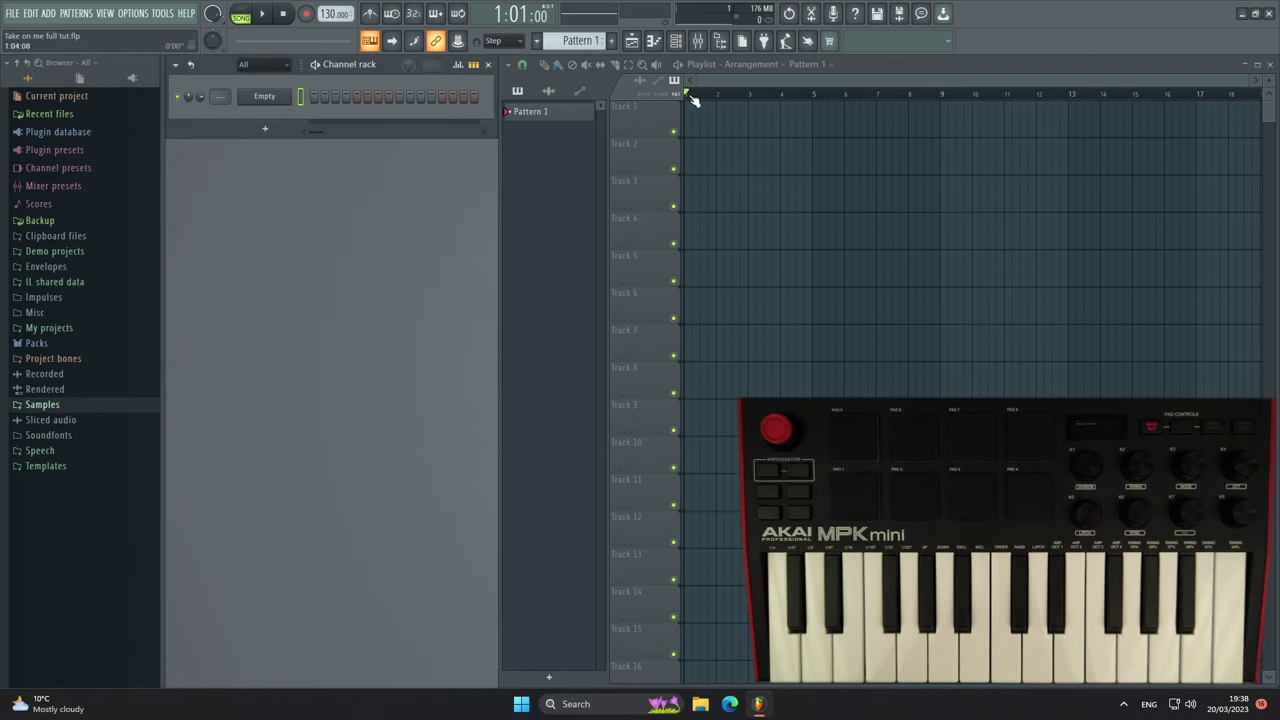
Select bars 1 to 12 on the playlist timeline.
{"action": "left_click_drag", "start_coordinate": [1074, 97], "coordinate": [460, 105]}
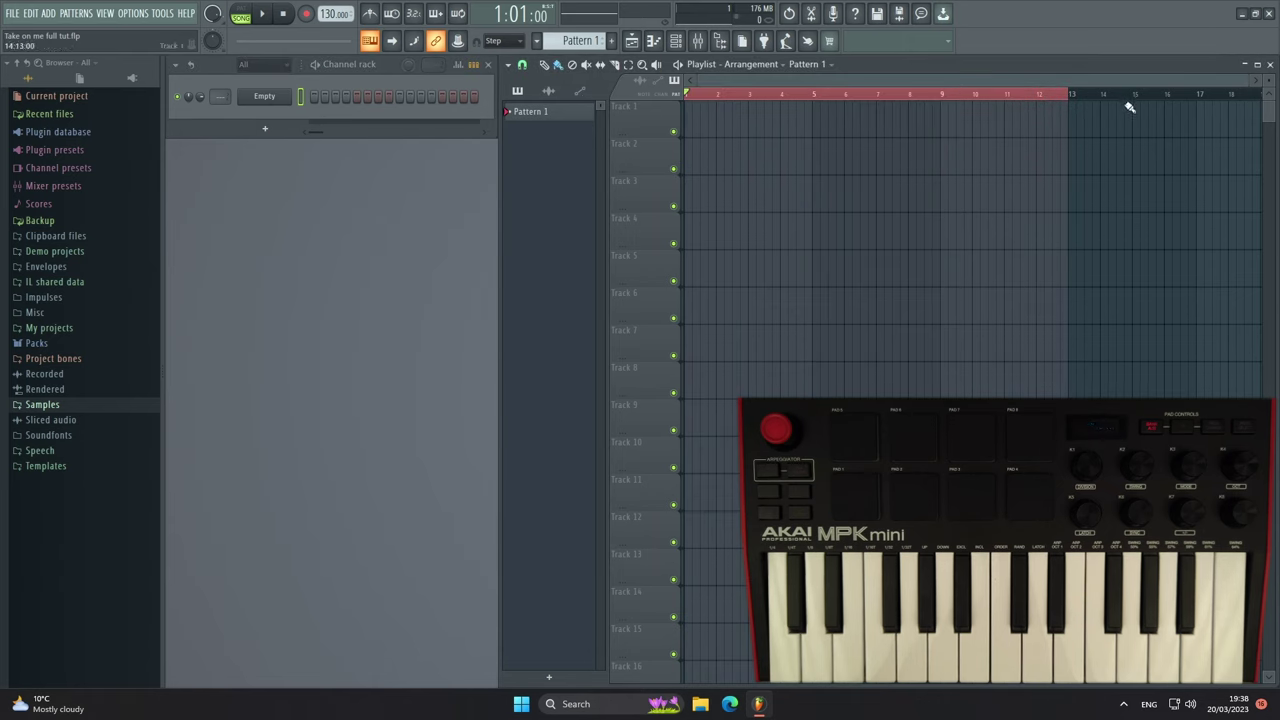
{"action": "scroll", "coordinate": [1100, 112], "scroll_direction": "up", "scroll_amount": 5}
{"action": "scroll", "coordinate": [1078, 112], "scroll_direction": "down", "scroll_amount": 5}
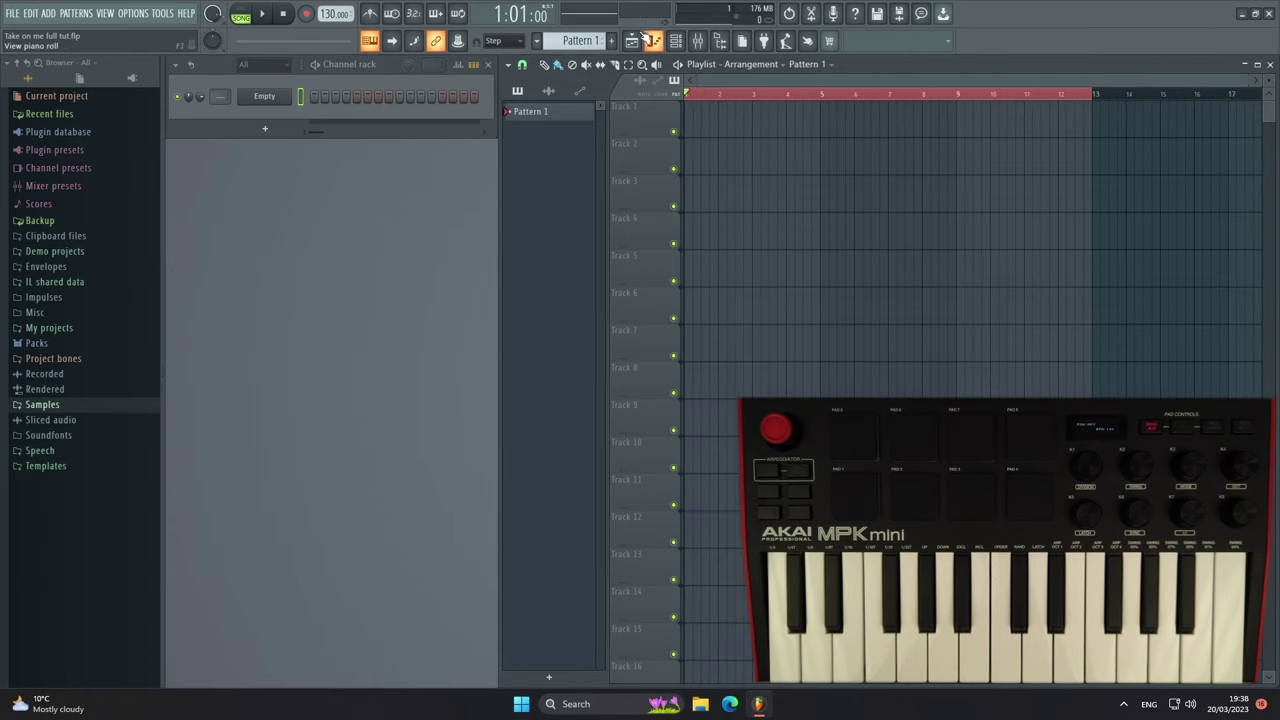
Rename Pattern 1 to Drums and give it the medium red violet colour #762861.
{"action": "right_click", "coordinate": [548, 112]}
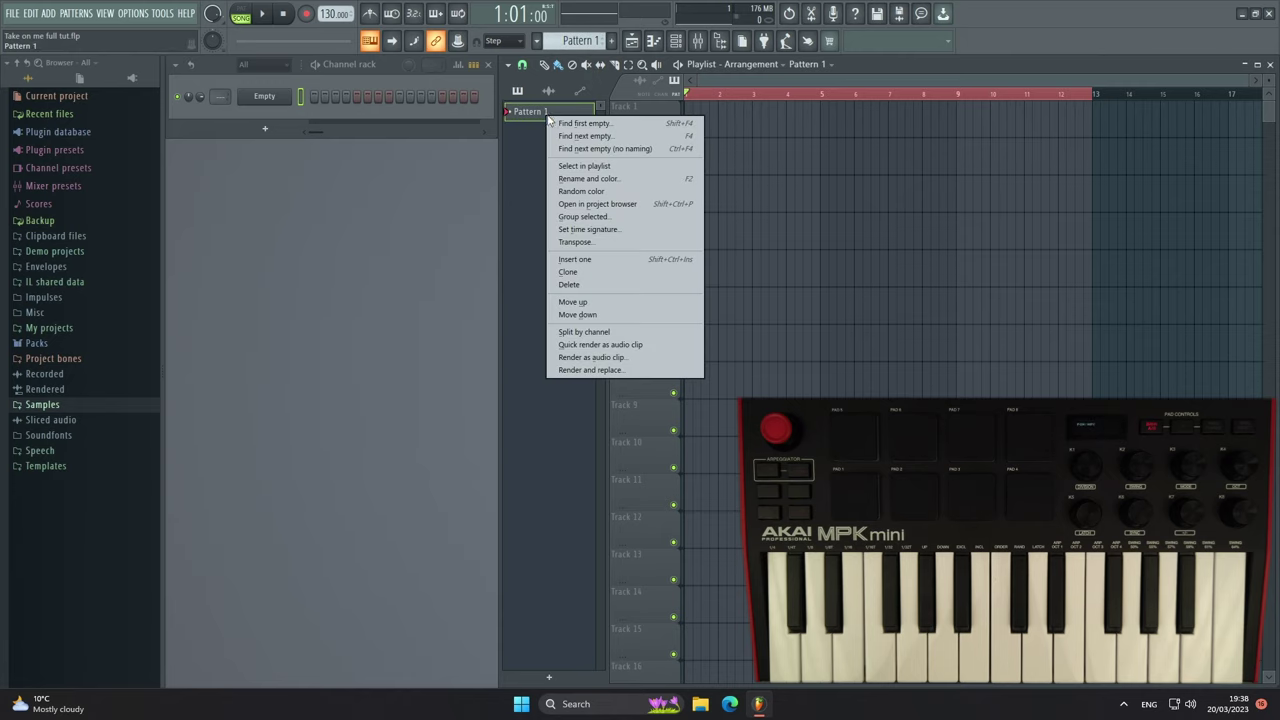
{"action": "left_click", "coordinate": [569, 183]}
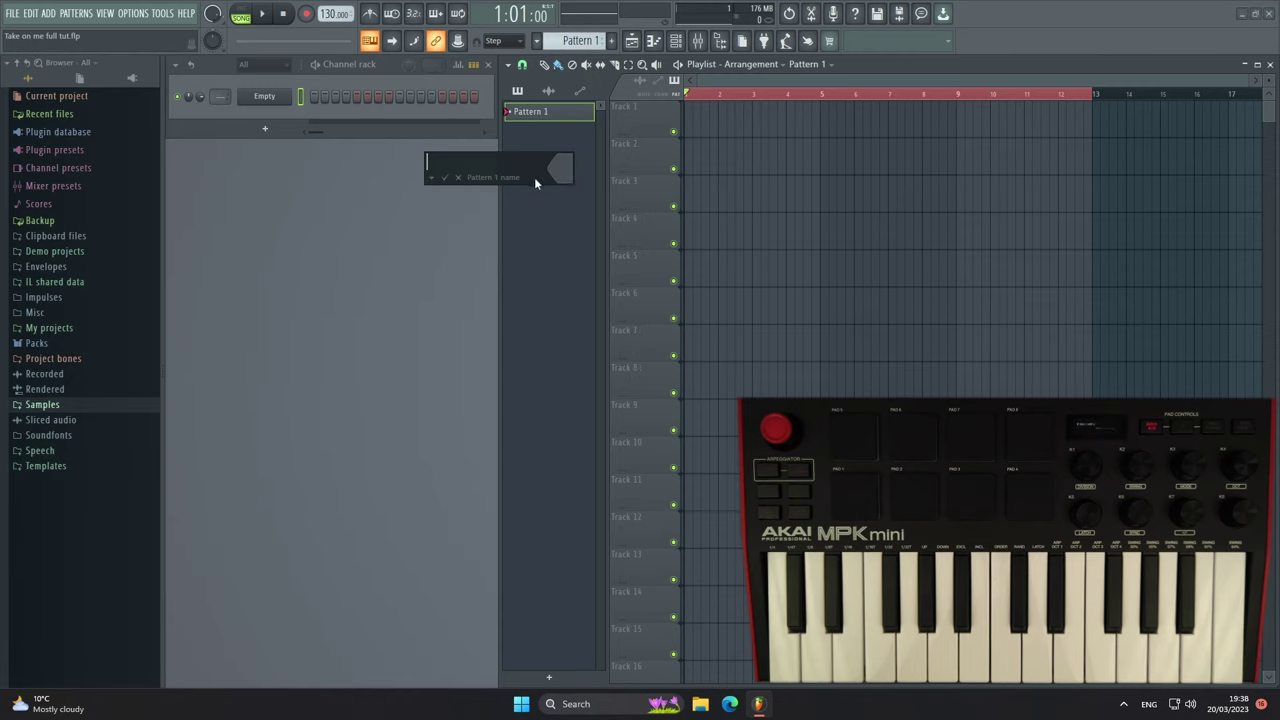
{"action": "type", "text": "Drums"}
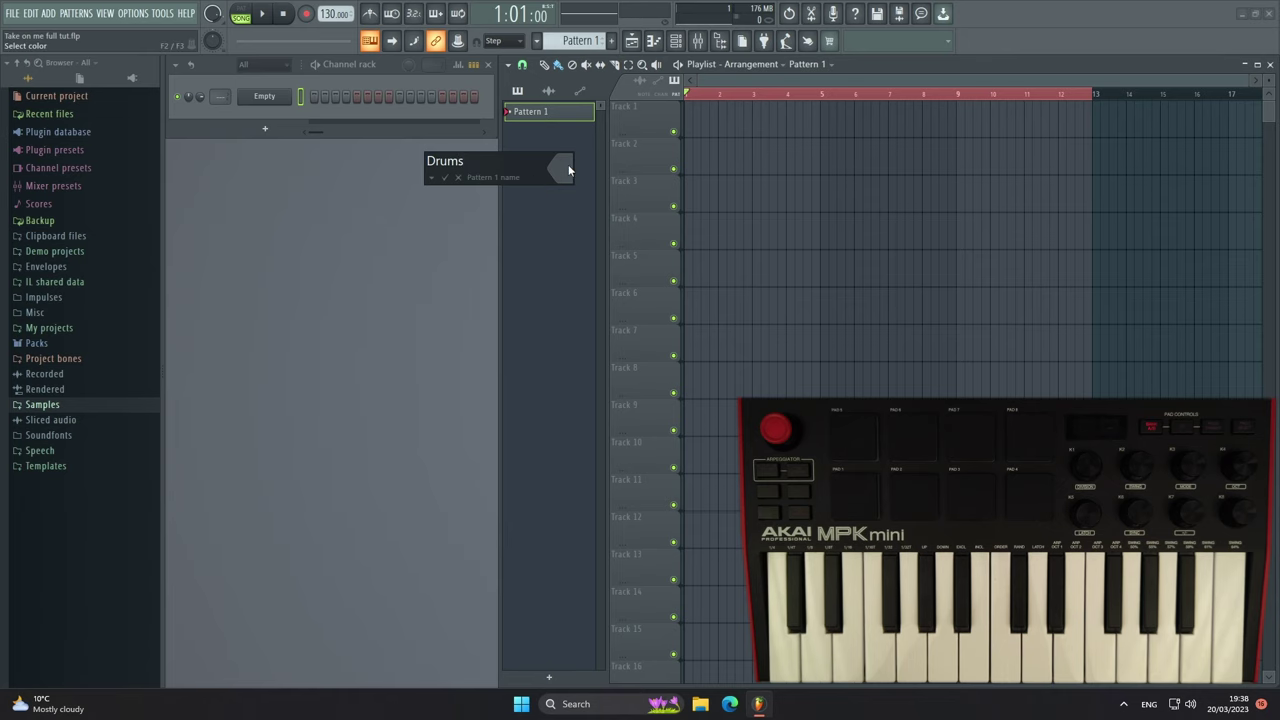
{"action": "left_click", "coordinate": [562, 167]}
{"action": "left_click", "coordinate": [640, 251]}
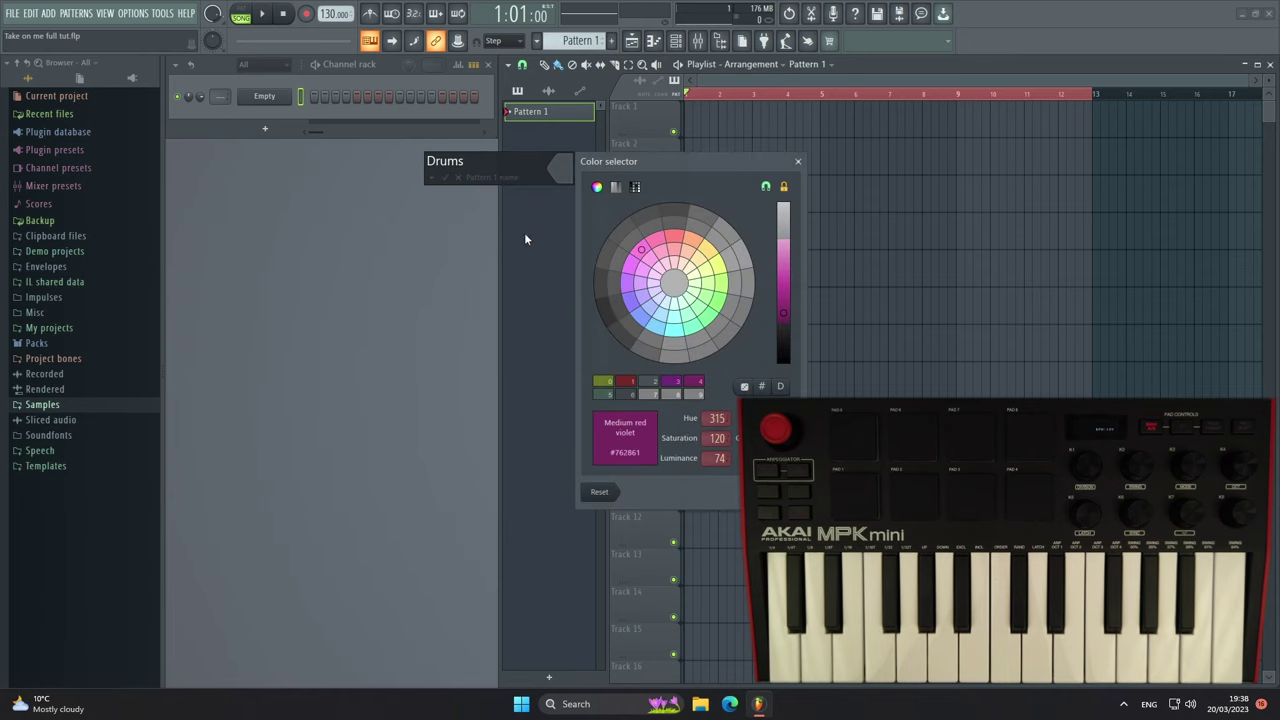
{"action": "left_click", "coordinate": [562, 182]}
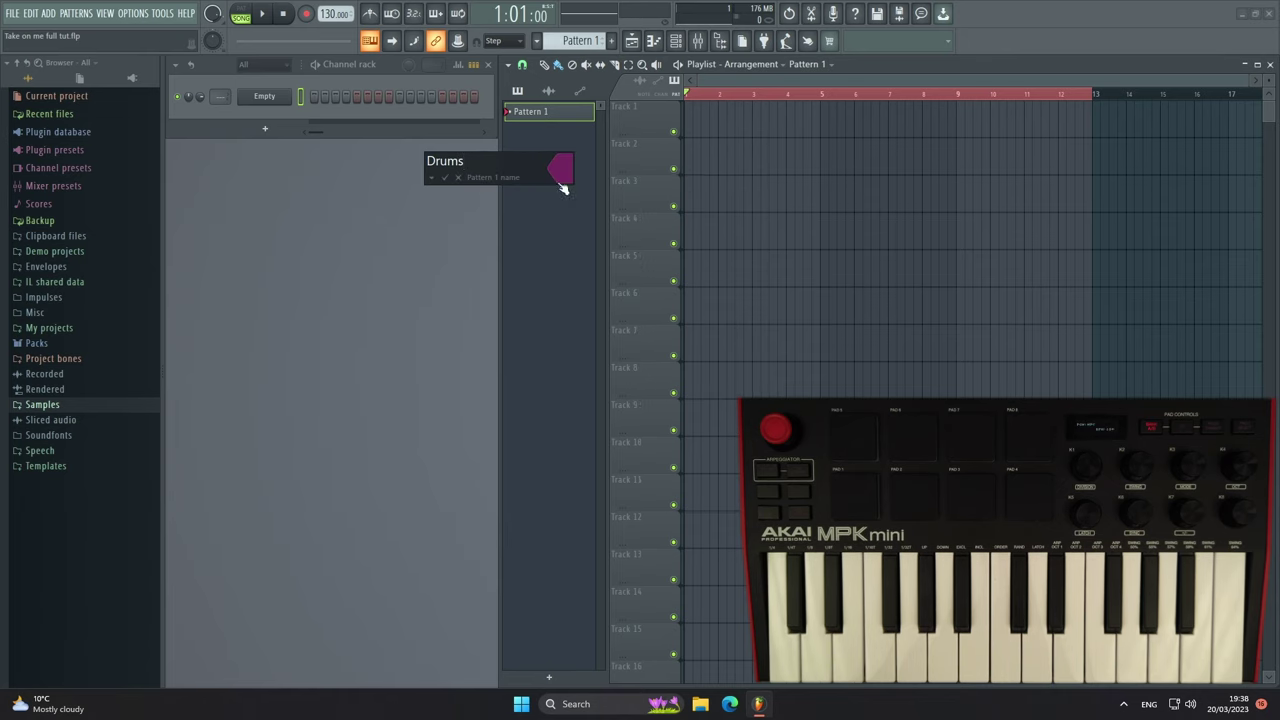
{"action": "left_click", "coordinate": [445, 178]}
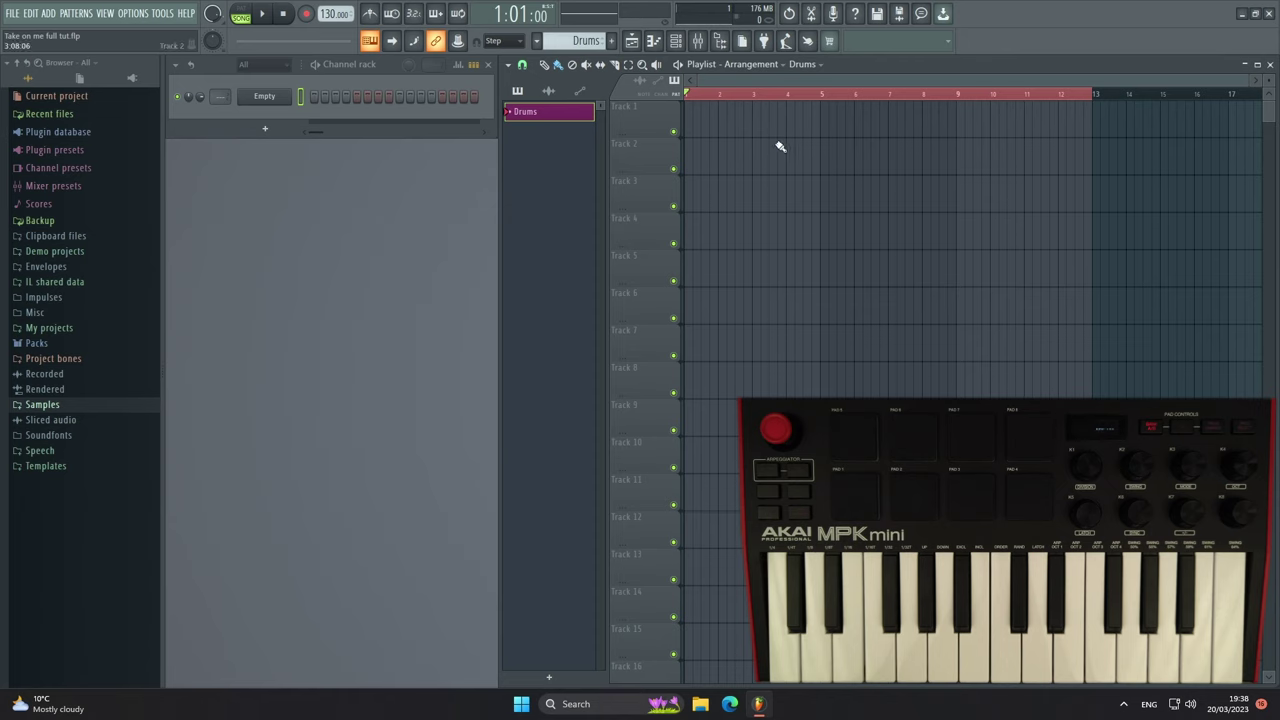
Fill bars 1 to 12 of Track 1 with Drums pattern clips and route the FPC channel to mixer track 1.
{"action": "left_click", "coordinate": [712, 125]}
{"action": "left_click_drag", "start_coordinate": [726, 123], "coordinate": [975, 133]}
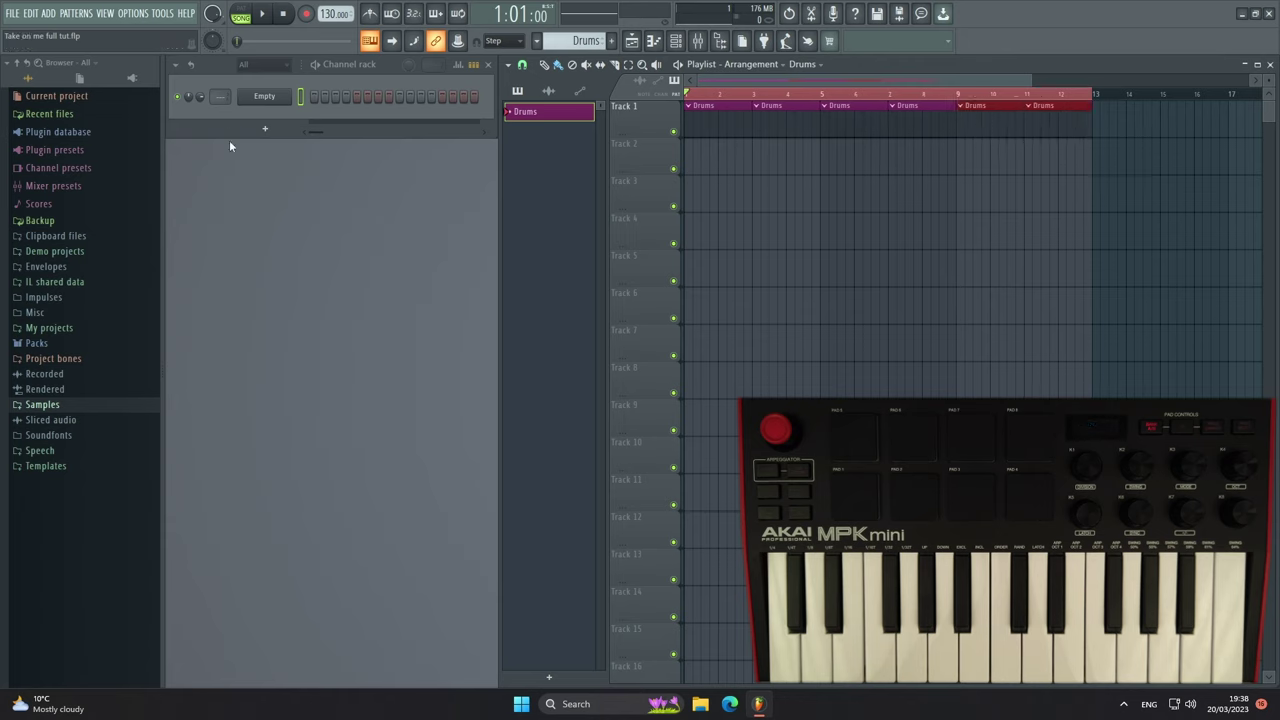
{"action": "left_click_drag", "start_coordinate": [219, 100], "coordinate": [219, 94]}
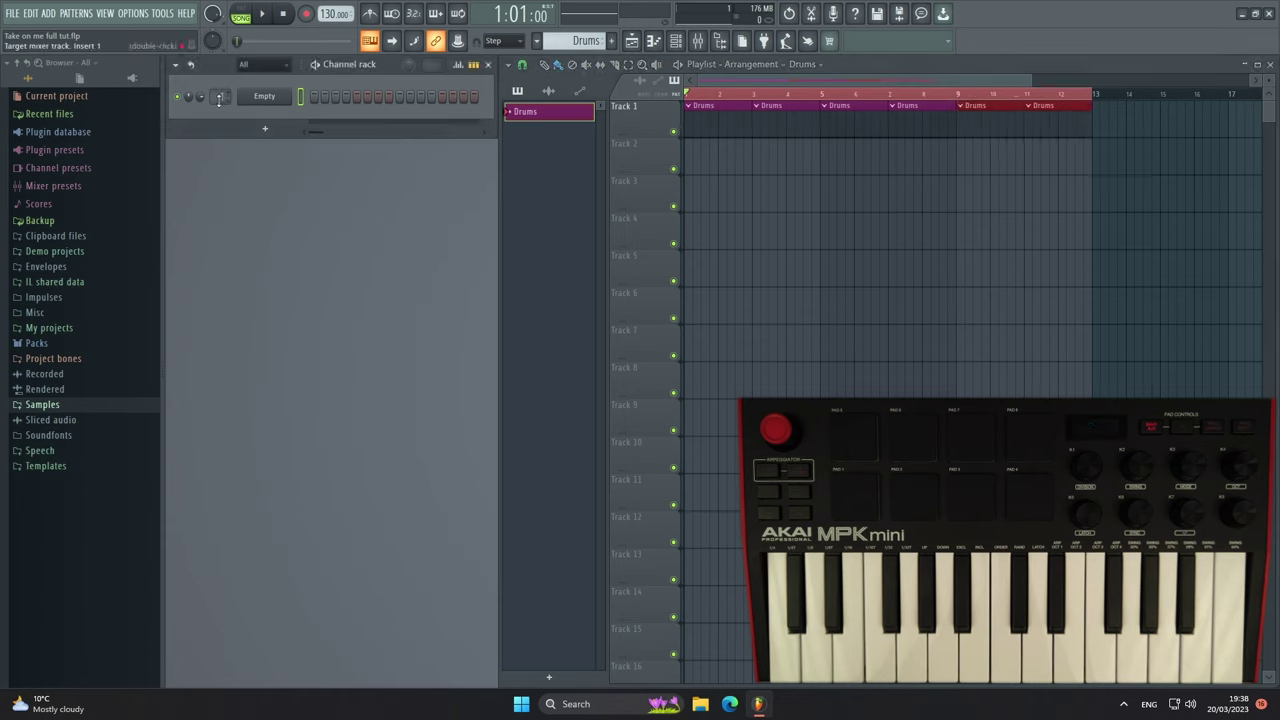
Add a Sylenth1 channel to the channel rack from the full generator plugin list.
{"action": "left_click", "coordinate": [280, 133]}
{"action": "left_click", "coordinate": [283, 22]}
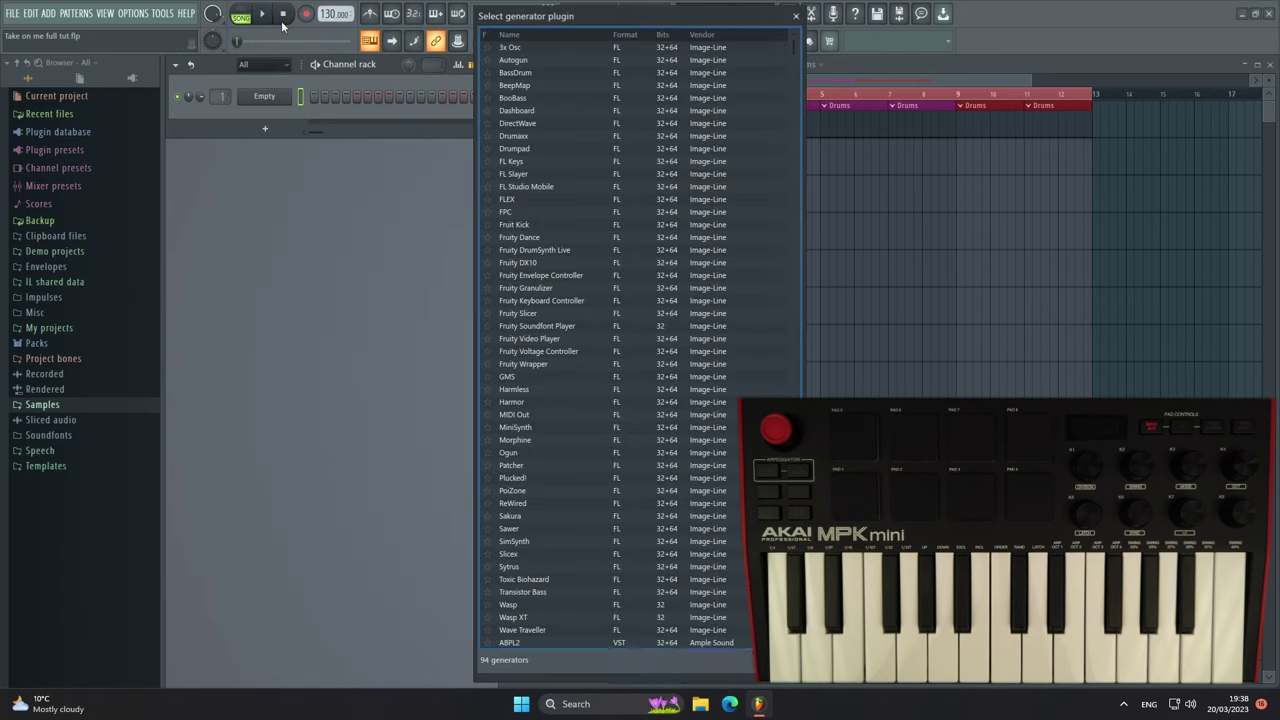
{"action": "scroll", "coordinate": [555, 217], "scroll_direction": "down", "scroll_amount": 10}
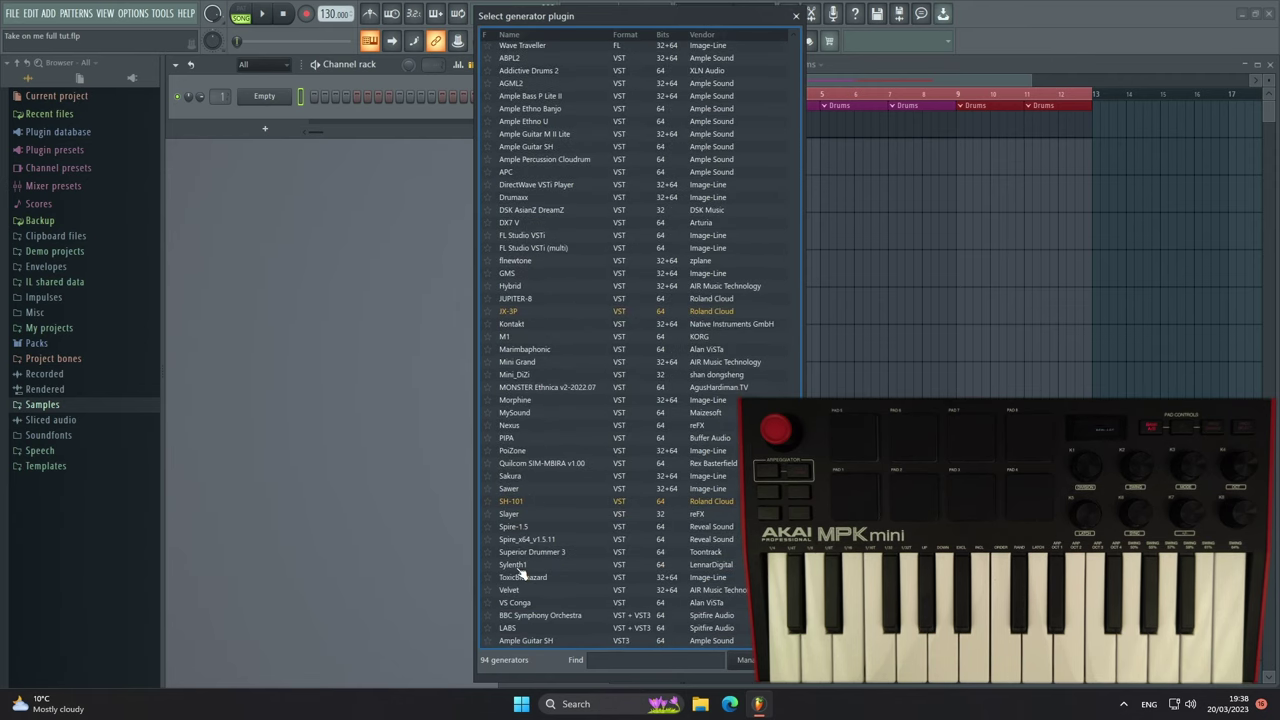
{"action": "double_click", "coordinate": [515, 566]}
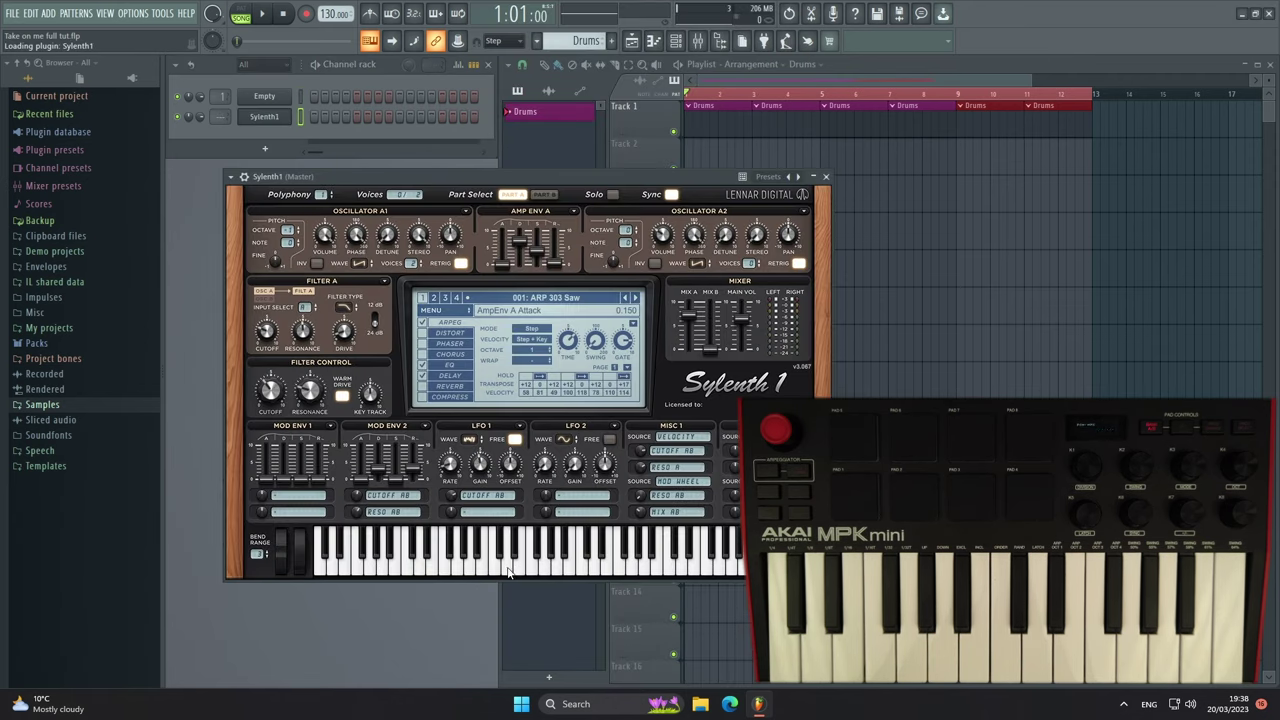
Load preset 141: ARP Impressum from Sylenth1's sub-bank 2.
{"action": "left_click", "coordinate": [434, 298]}
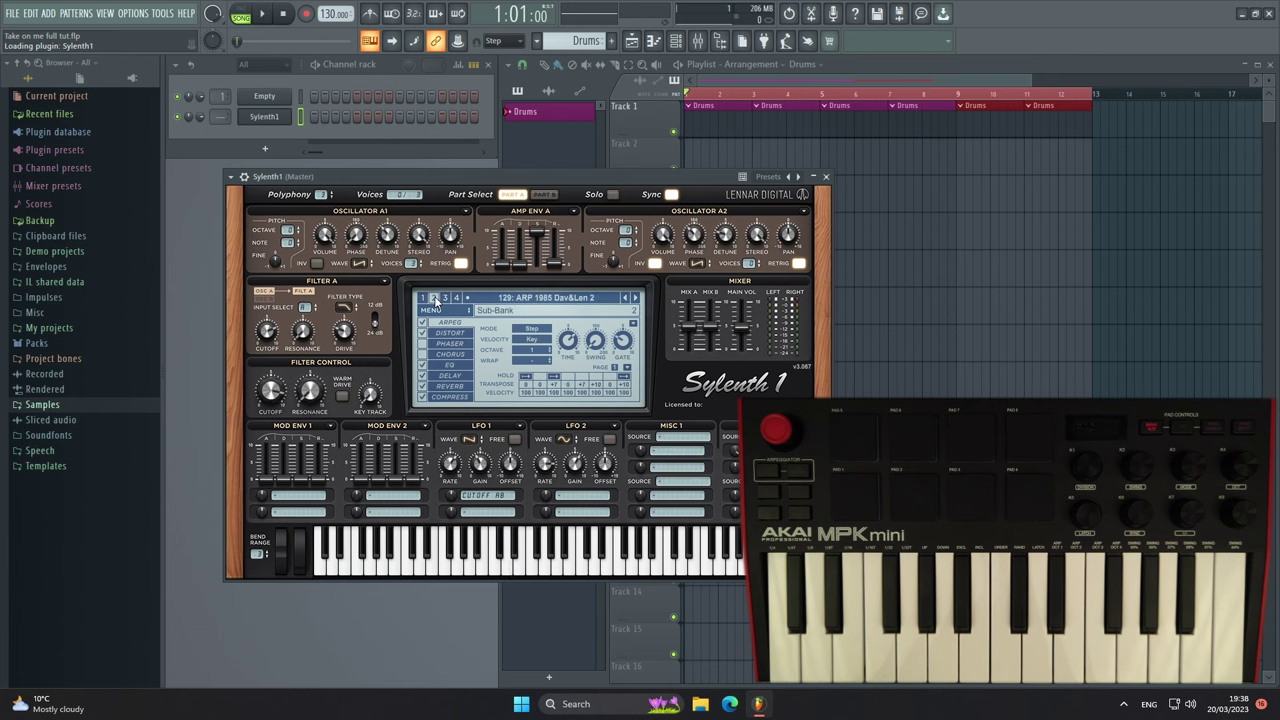
{"action": "left_click", "coordinate": [532, 301]}
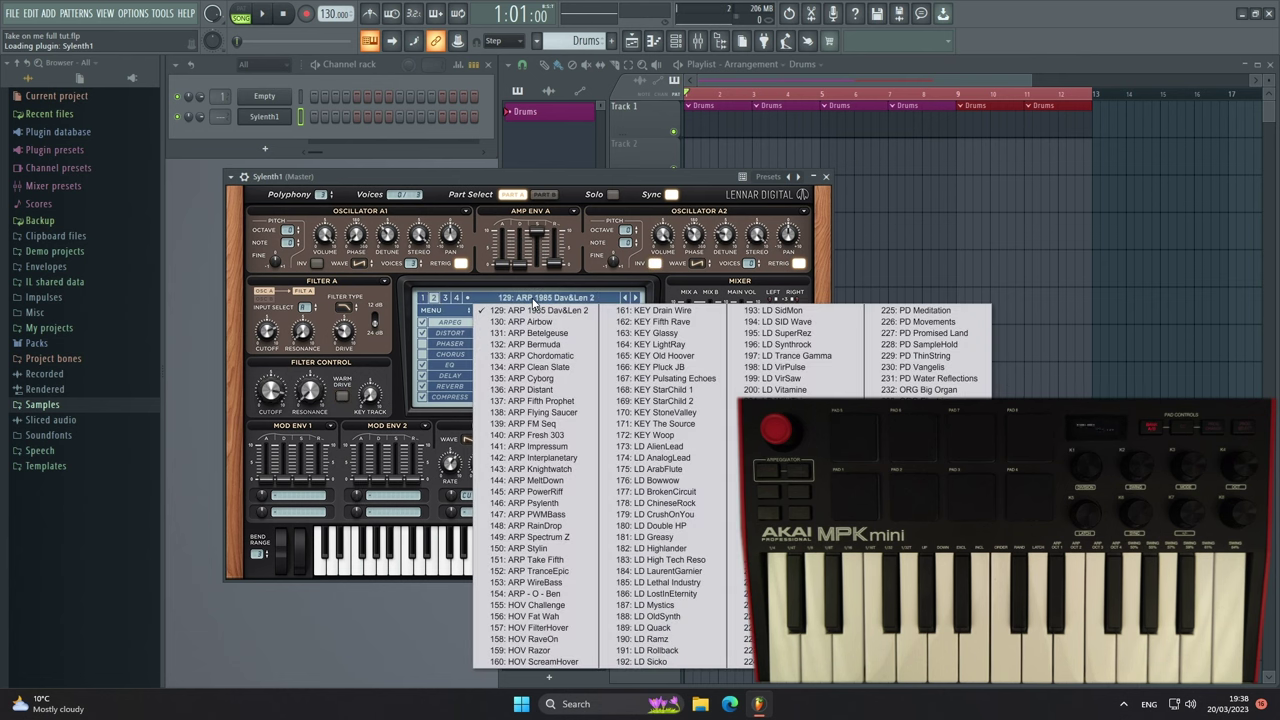
{"action": "left_click", "coordinate": [514, 447]}
Switch off Sylenth1's arpeggiator, compressor and every other effect except EQ, and close the plugin window.
{"action": "left_click", "coordinate": [423, 324]}
{"action": "left_click", "coordinate": [423, 396]}
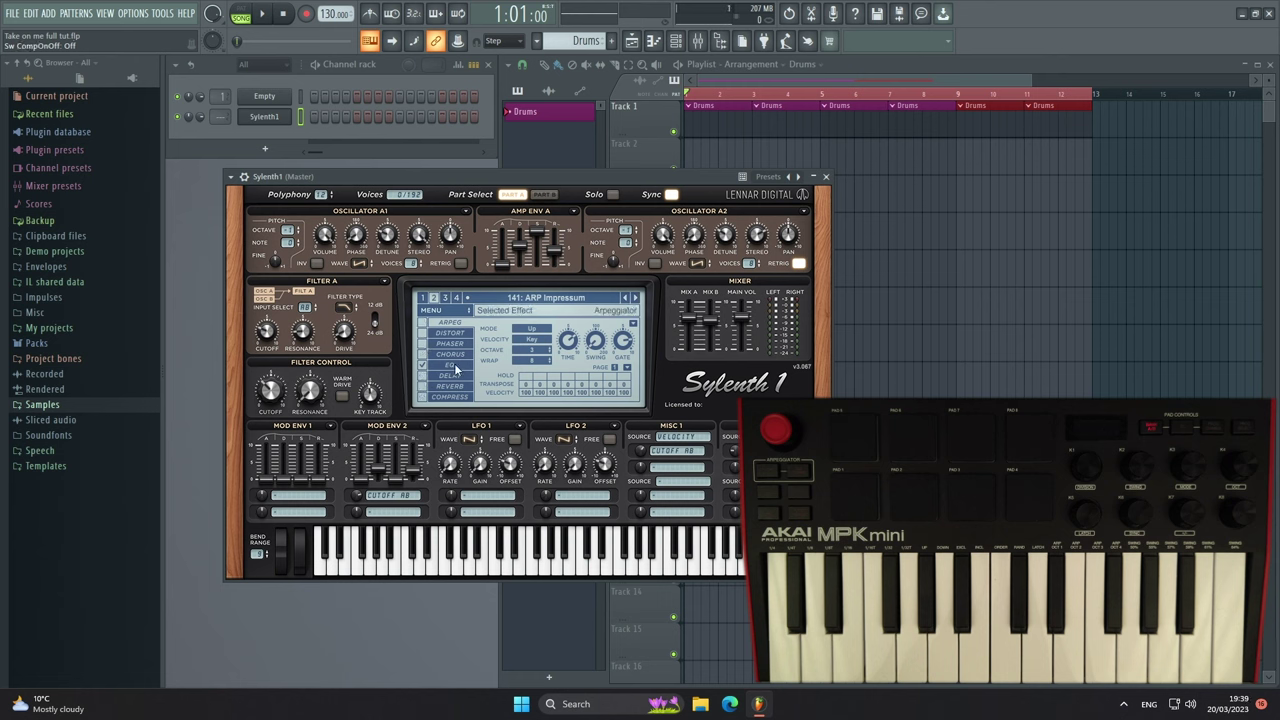
{"action": "left_click", "coordinate": [826, 177]}
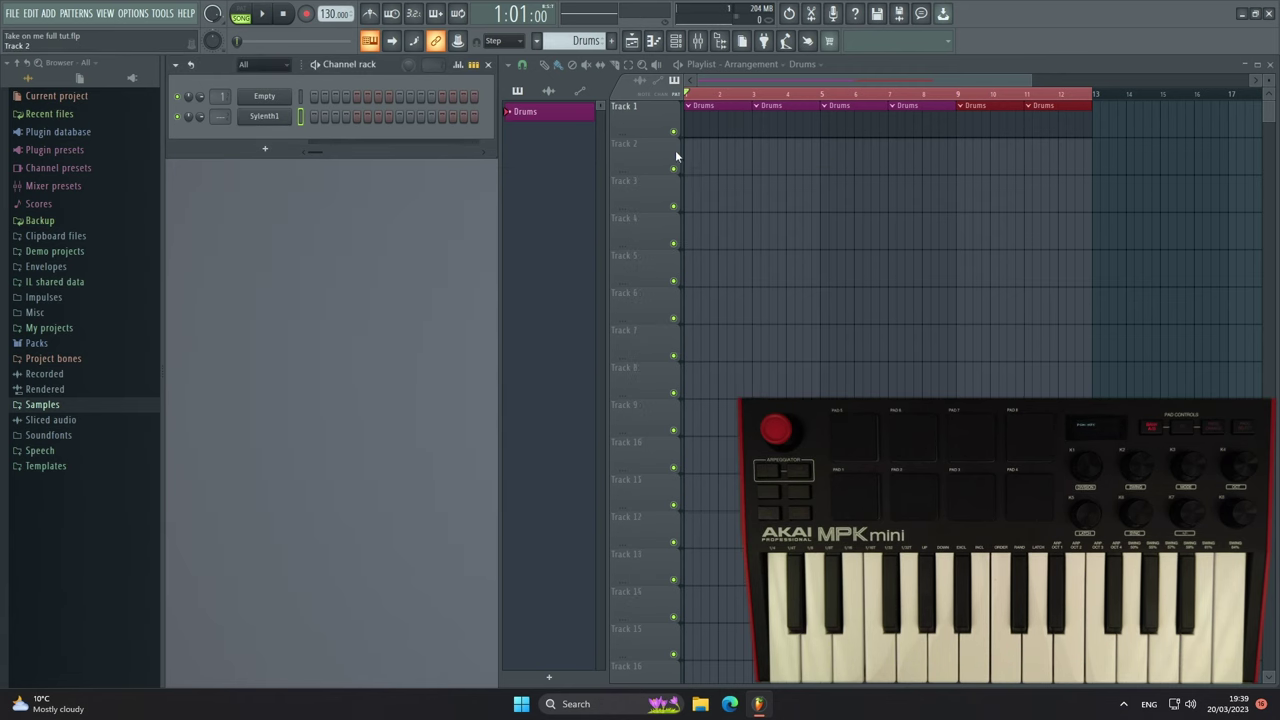
Create a new pattern named Melody with the dark olive green colour #766528.
{"action": "left_click", "coordinate": [611, 40]}
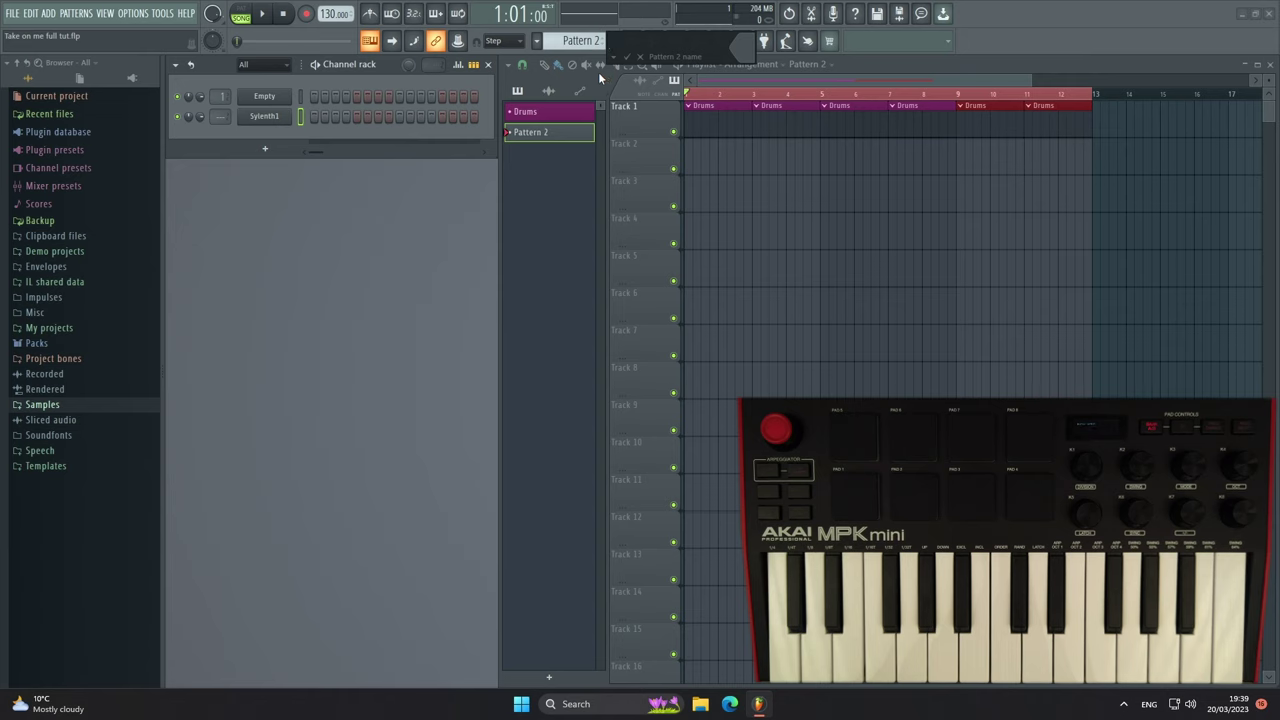
{"action": "type", "text": "Melody"}
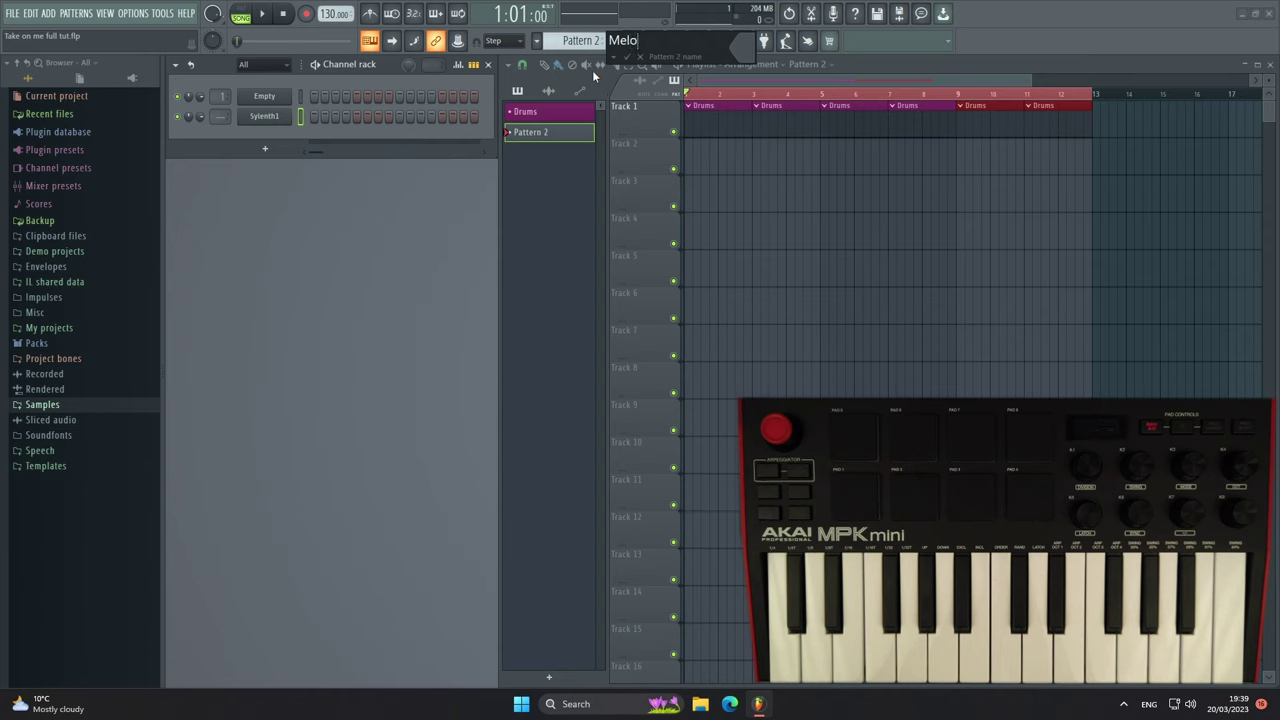
{"action": "left_click", "coordinate": [745, 52]}
{"action": "left_click", "coordinate": [893, 133]}
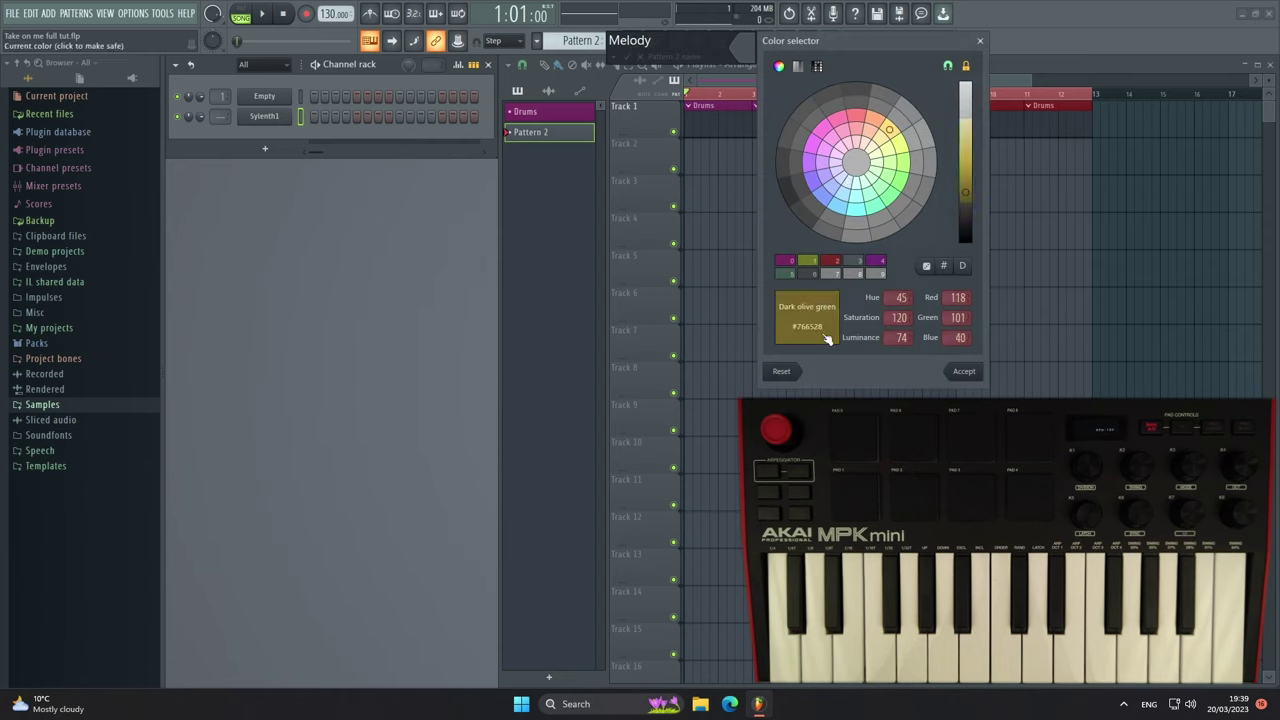
{"action": "left_click", "coordinate": [972, 371]}
{"action": "left_click", "coordinate": [627, 57]}
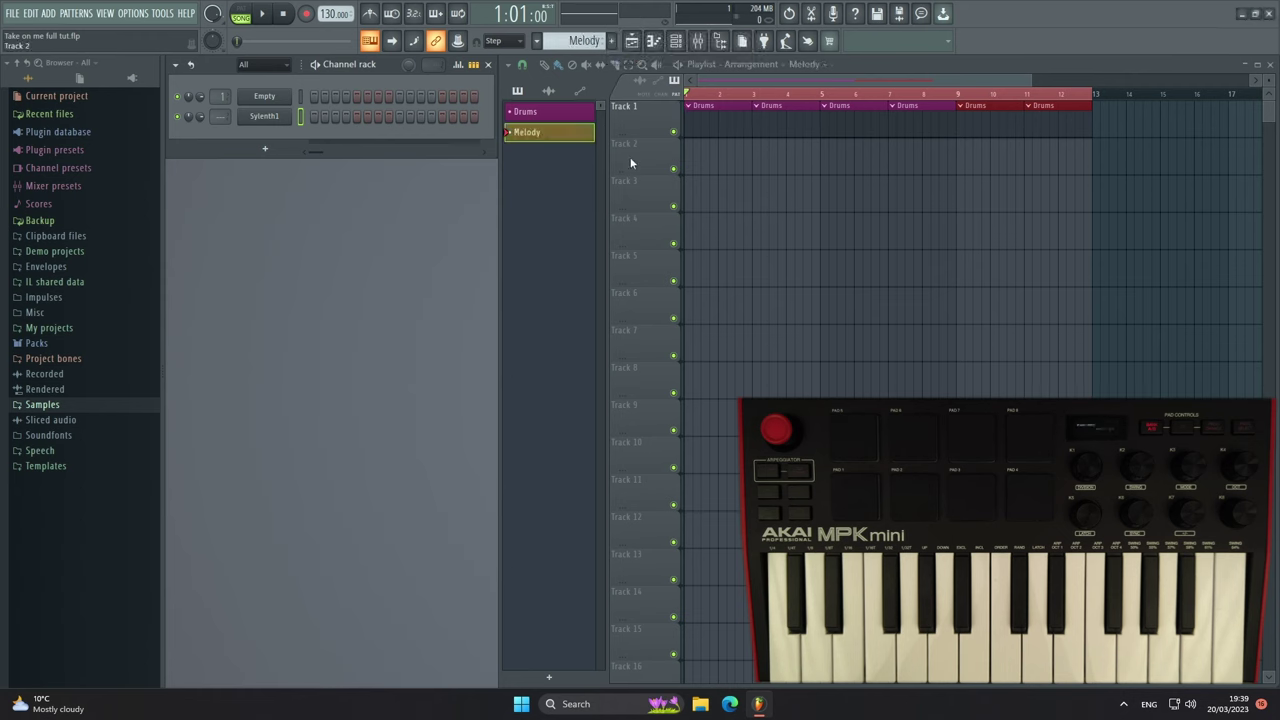
Place a Melody clip spanning bars 1 to 12 on Track 2 and route the Sylenth1 channel to mixer track 2.
{"action": "left_click", "coordinate": [704, 168]}
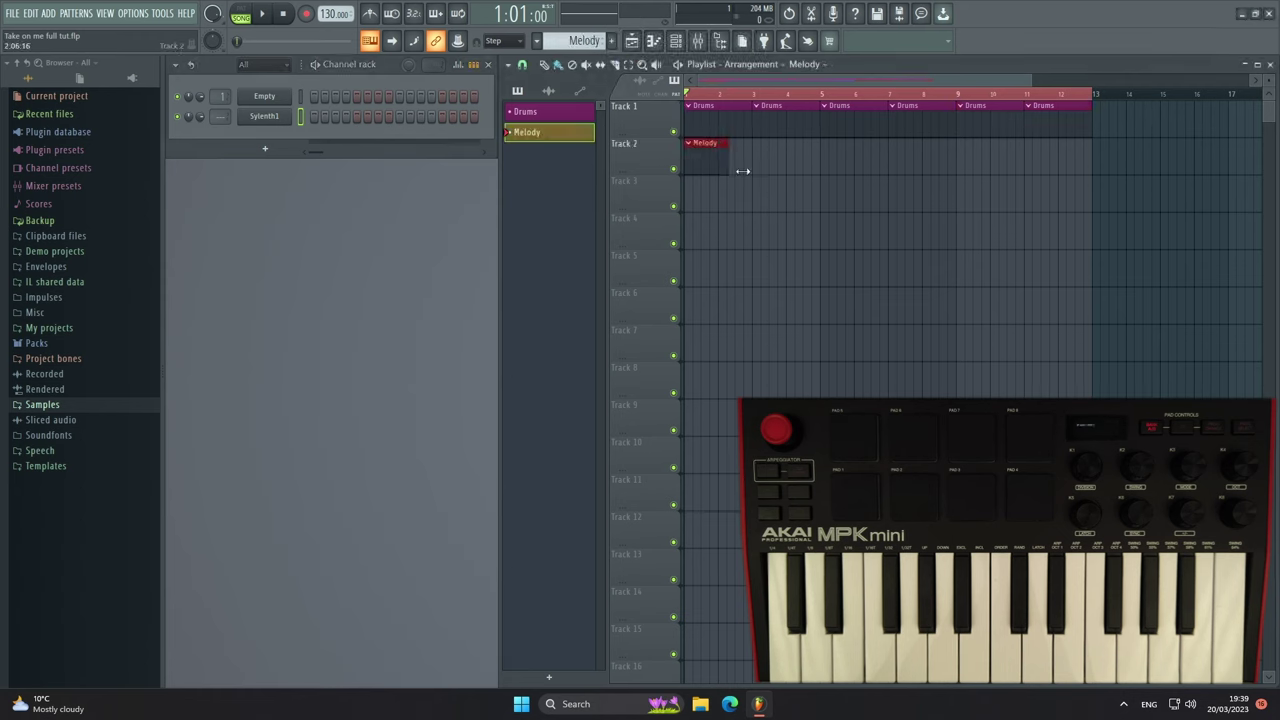
{"action": "left_click_drag", "start_coordinate": [724, 168], "coordinate": [1091, 208]}
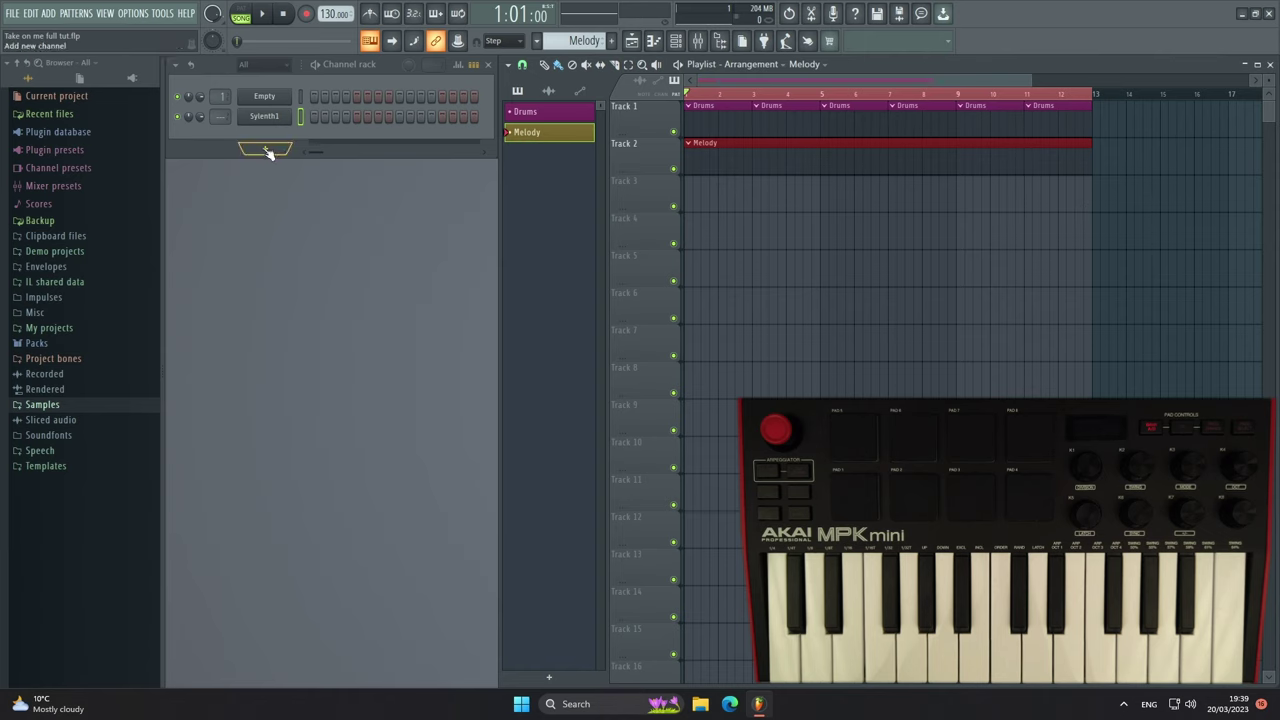
{"action": "left_click_drag", "start_coordinate": [217, 116], "coordinate": [217, 104]}
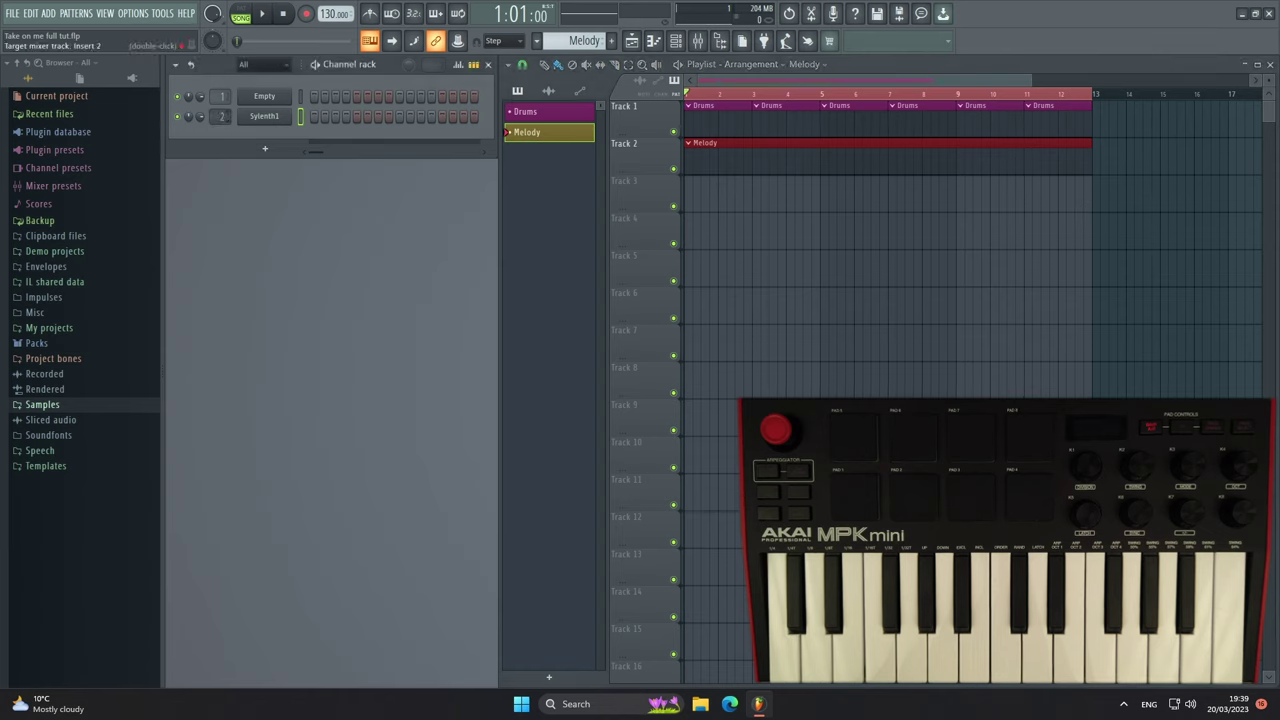
Add a Nexus channel to the channel rack from the full generator plugin list.
{"action": "left_click", "coordinate": [272, 150]}
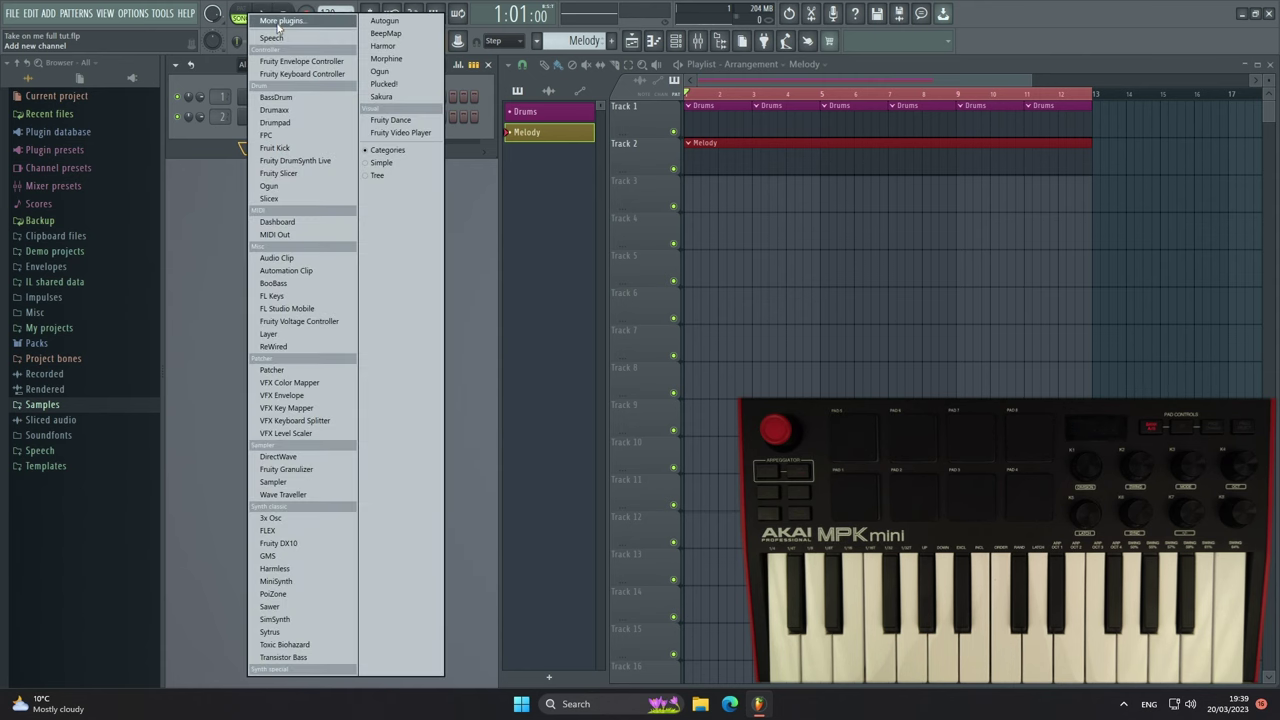
{"action": "left_click", "coordinate": [278, 22]}
{"action": "scroll", "coordinate": [575, 476], "scroll_direction": "down", "scroll_amount": 6}
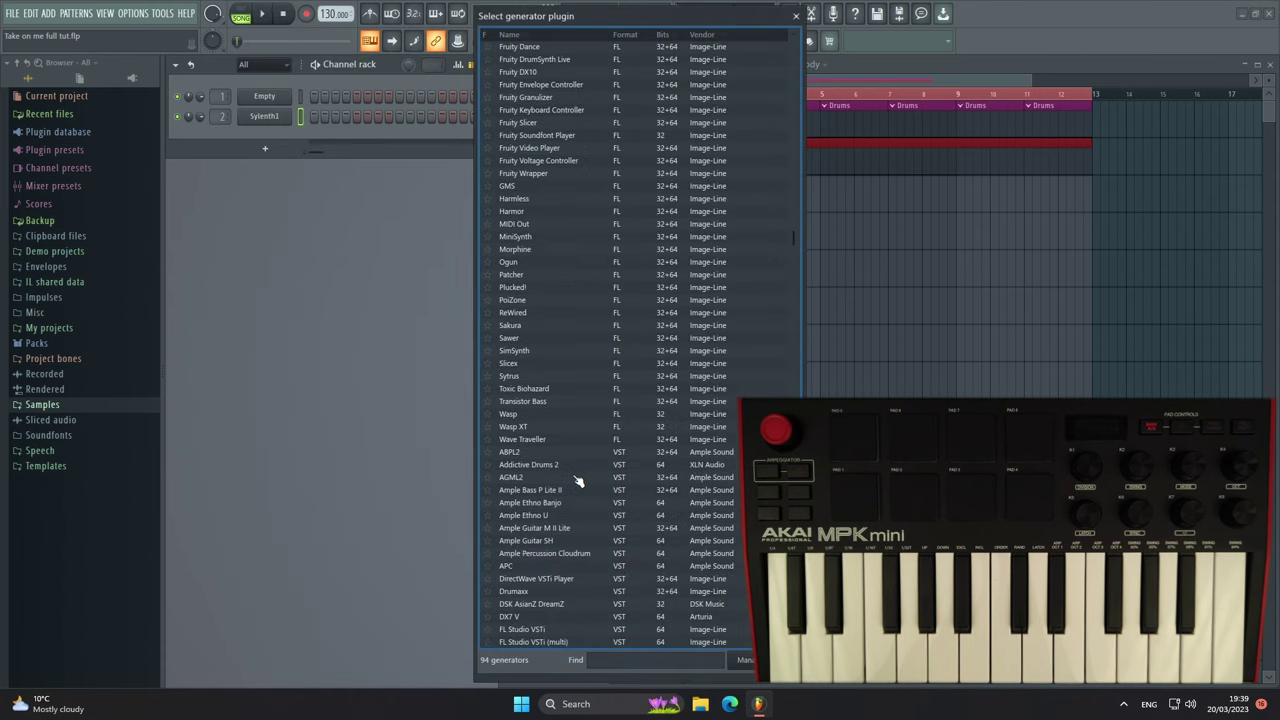
{"action": "scroll", "coordinate": [563, 489], "scroll_direction": "down", "scroll_amount": 3}
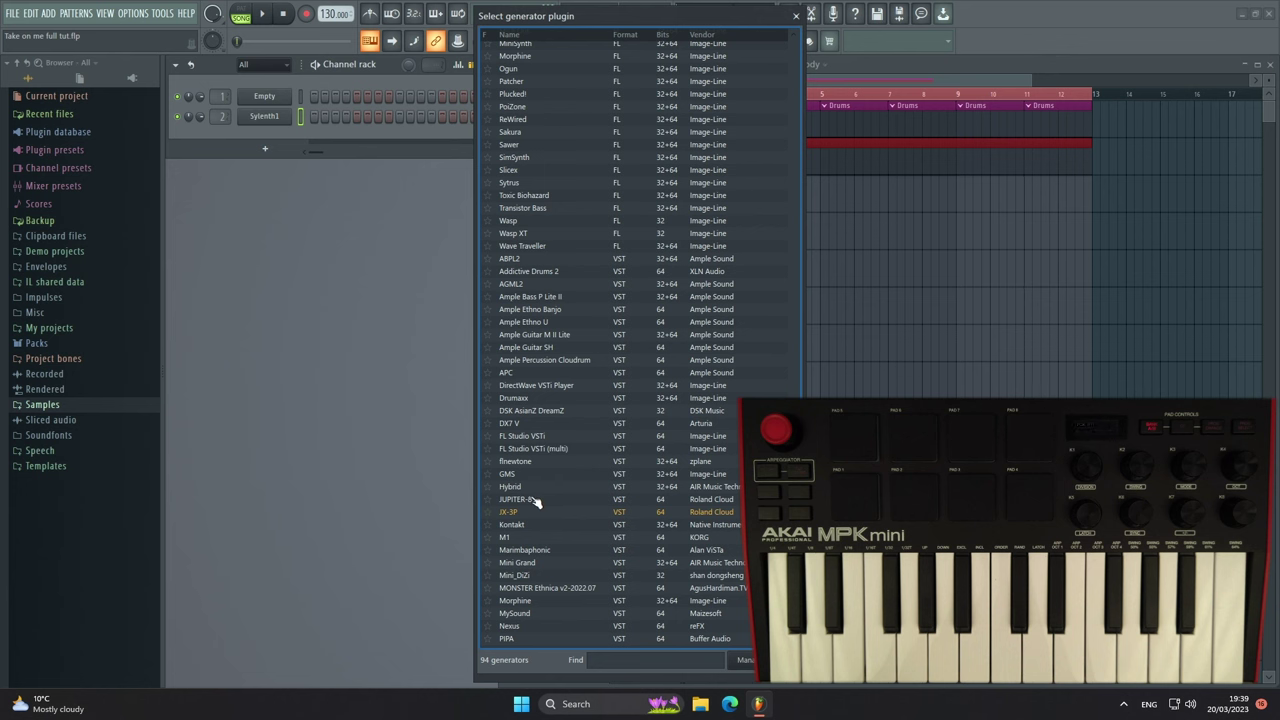
{"action": "double_click", "coordinate": [515, 626]}
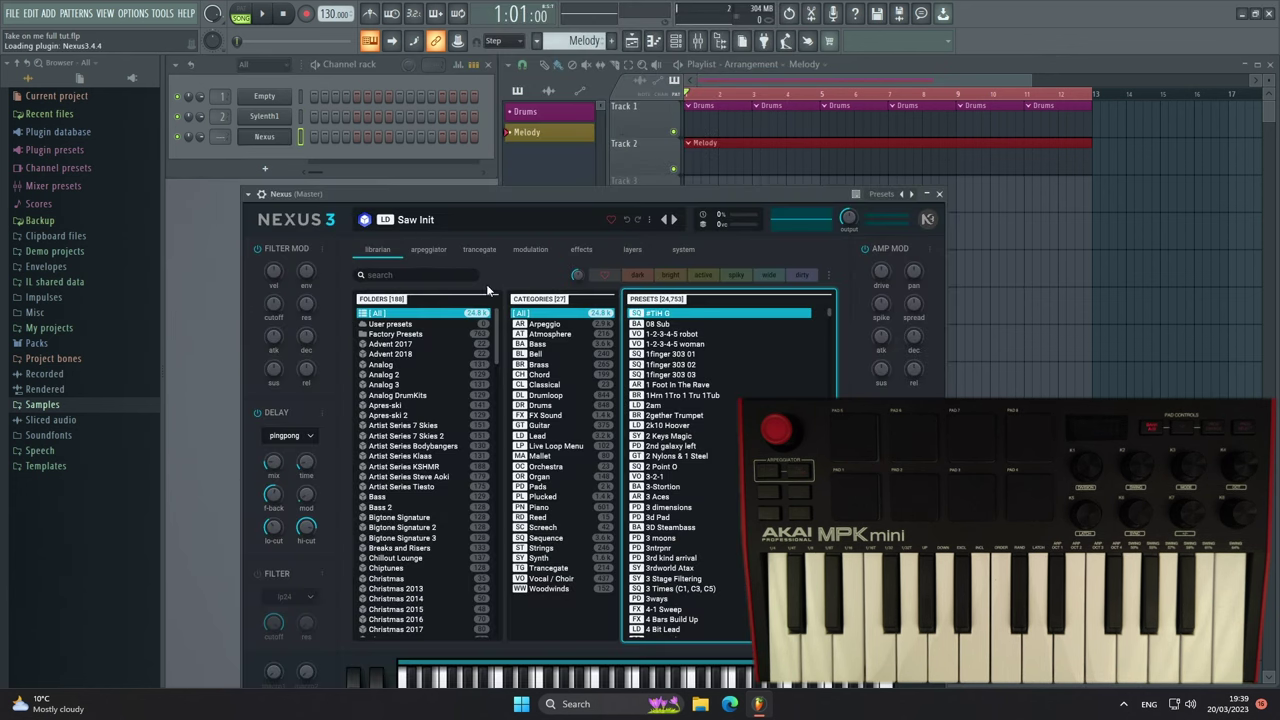
Search Nexus for "synth str", choose the PD Synth Strings preset just below the CH one, and route the channel to mixer track 3.
{"action": "left_click", "coordinate": [447, 275]}
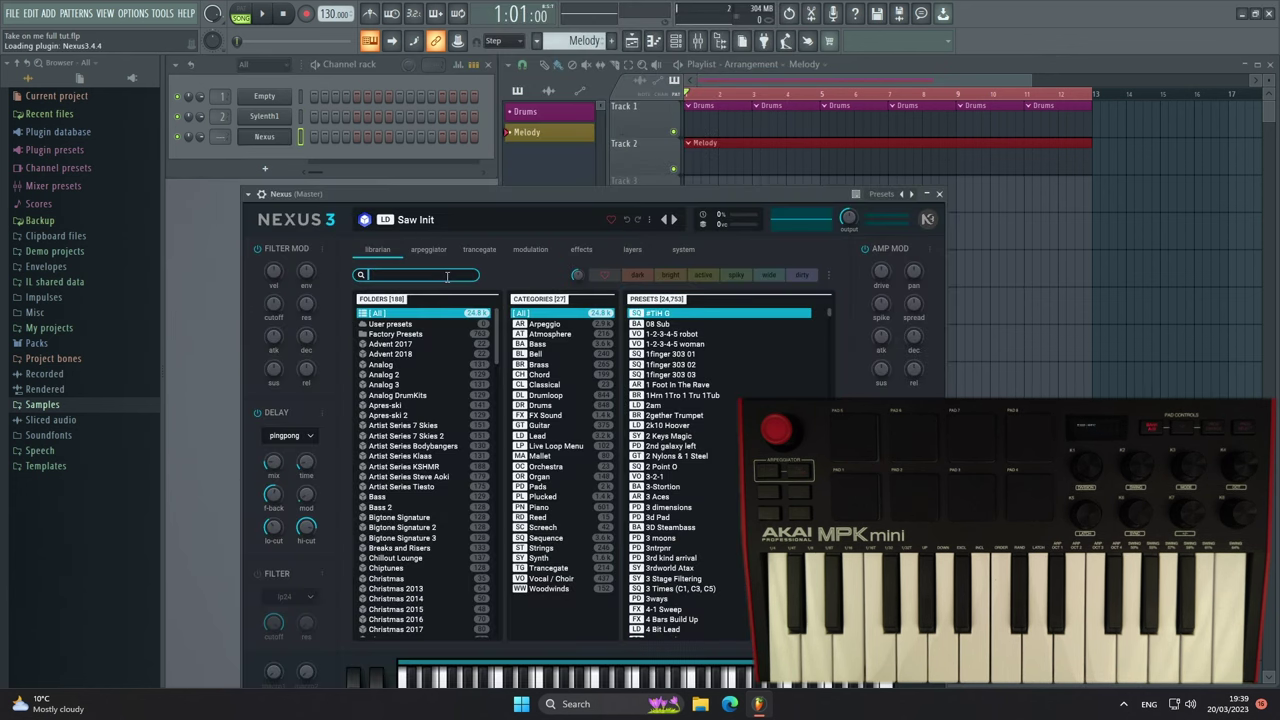
{"action": "type", "text": "synth str"}
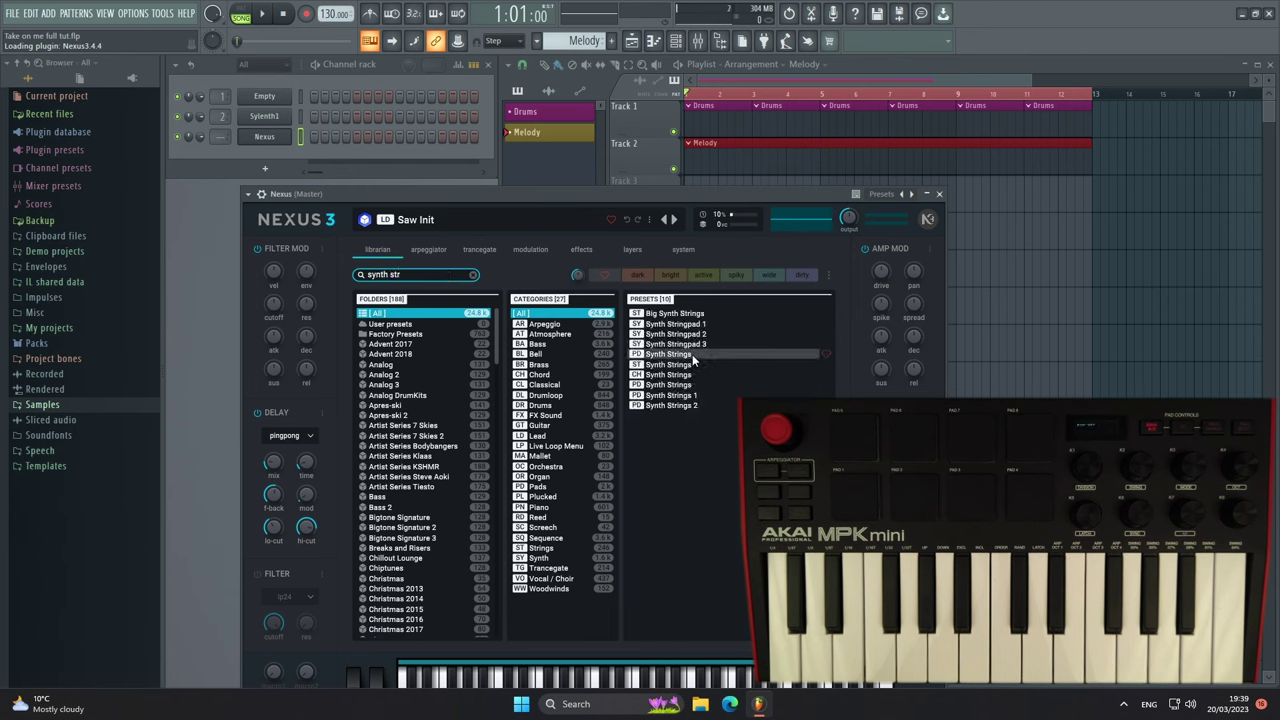
{"action": "left_click", "coordinate": [669, 385]}
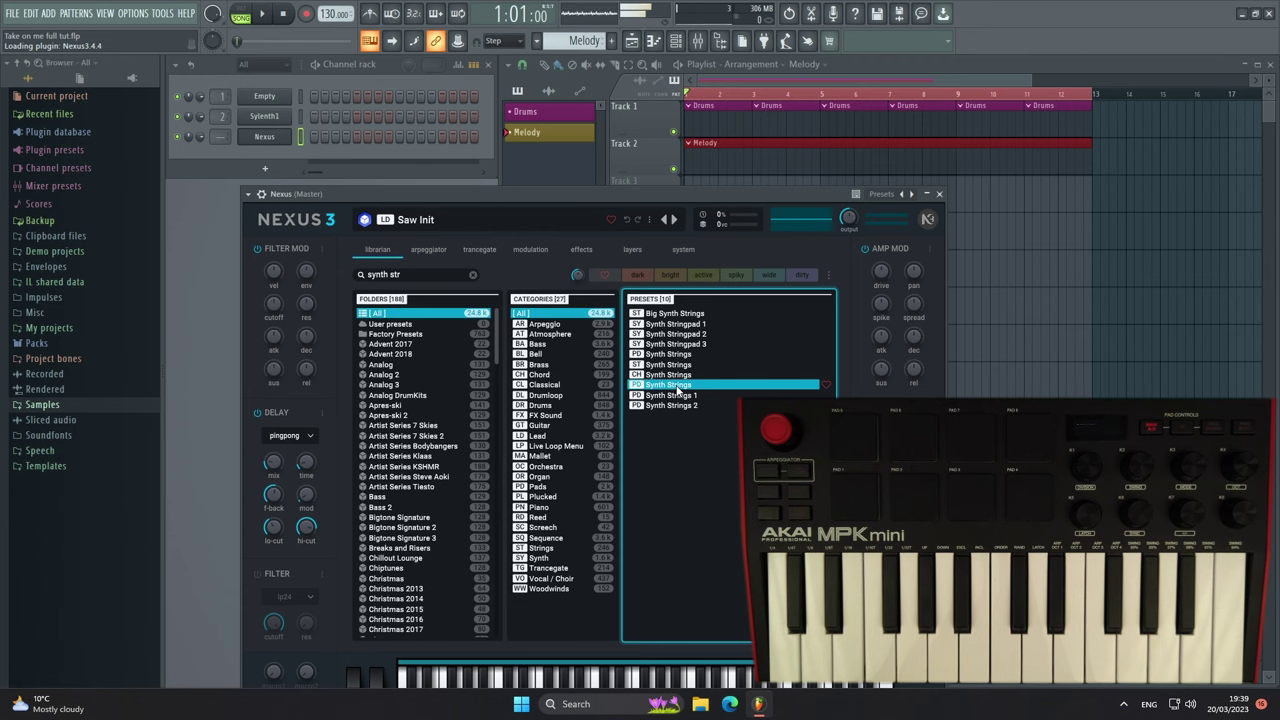
{"action": "left_click", "coordinate": [939, 195]}
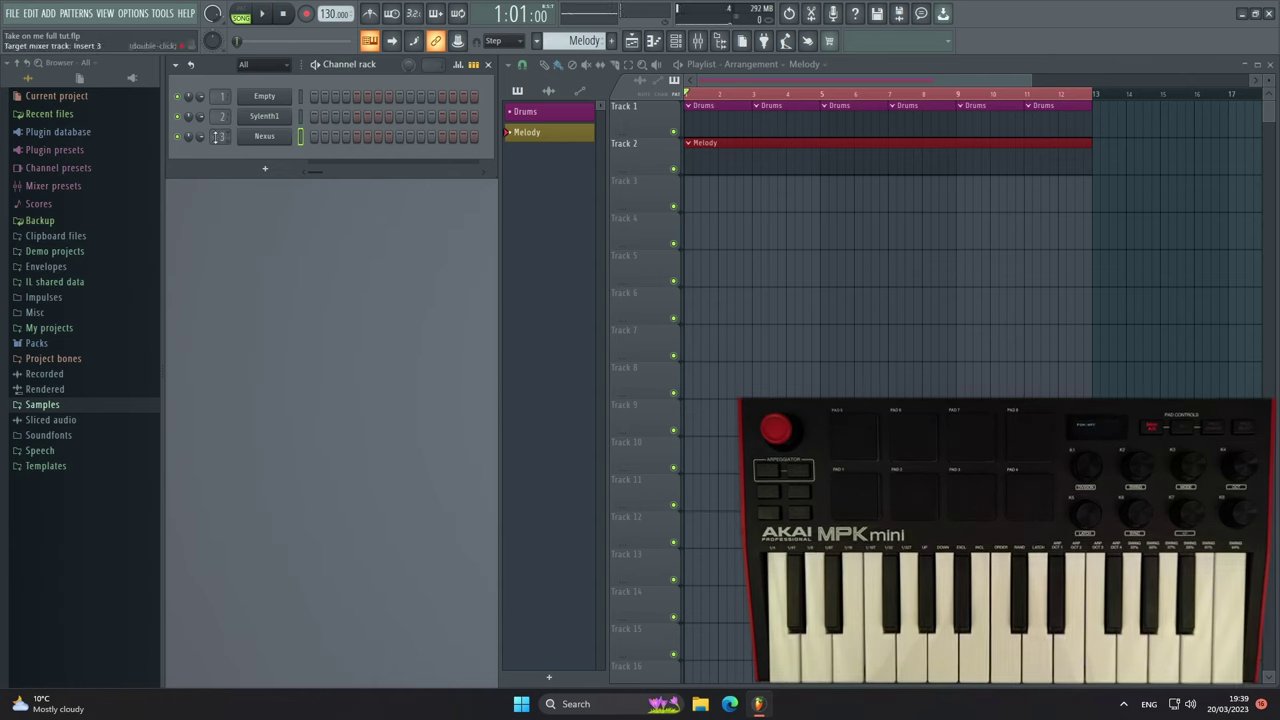
Find the JUPITER-8 plugin by searching the generator list for "ju" and add it as a channel.
{"action": "left_click", "coordinate": [265, 168]}
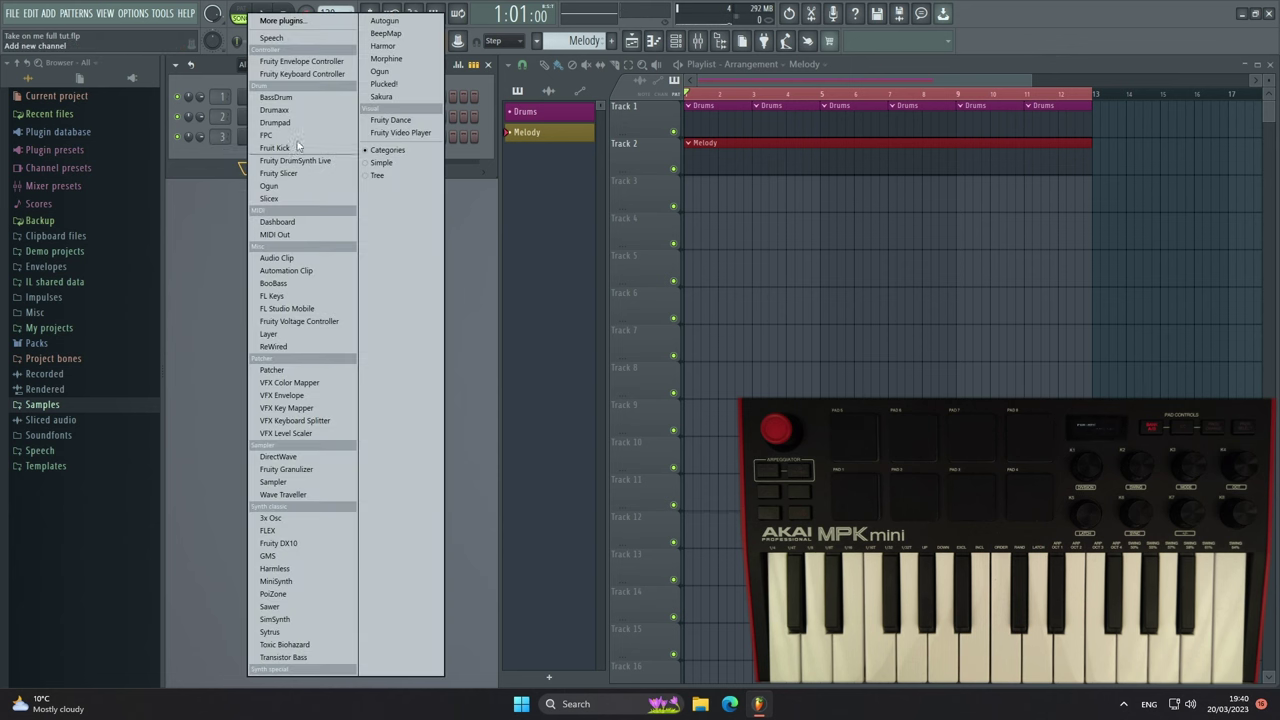
{"action": "left_click", "coordinate": [290, 21]}
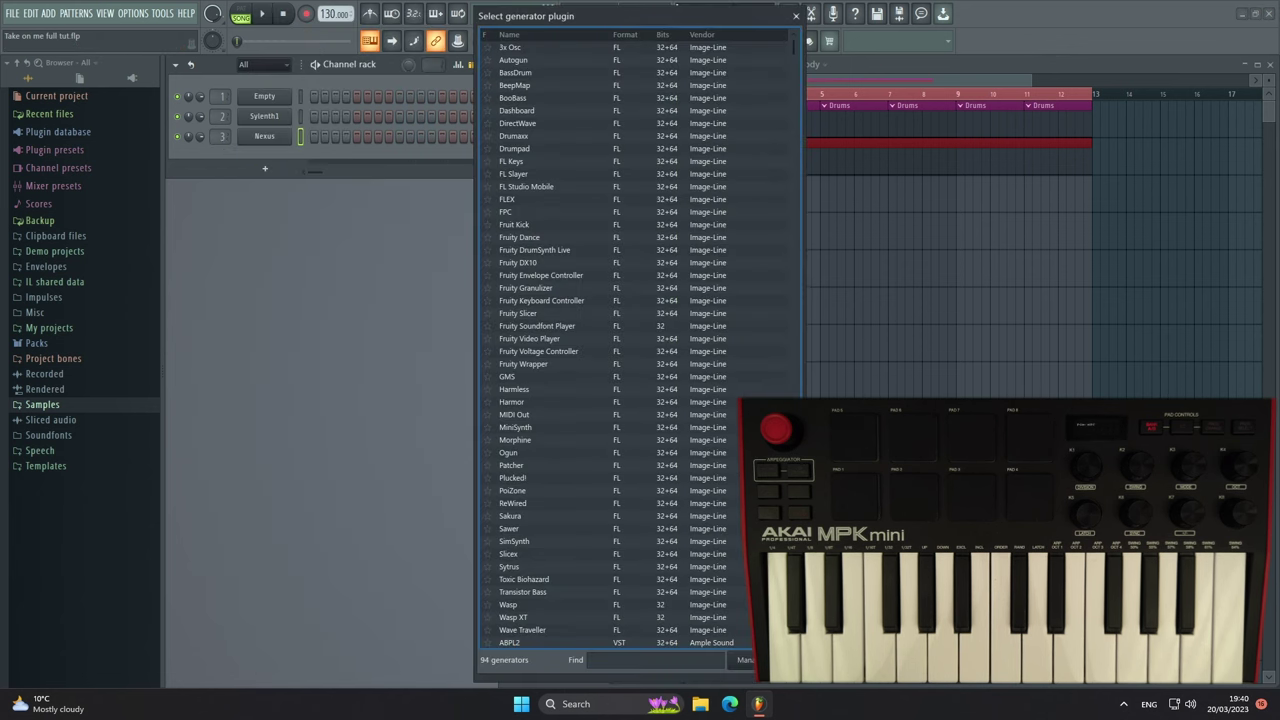
{"action": "scroll", "coordinate": [697, 396], "scroll_direction": "down", "scroll_amount": 15}
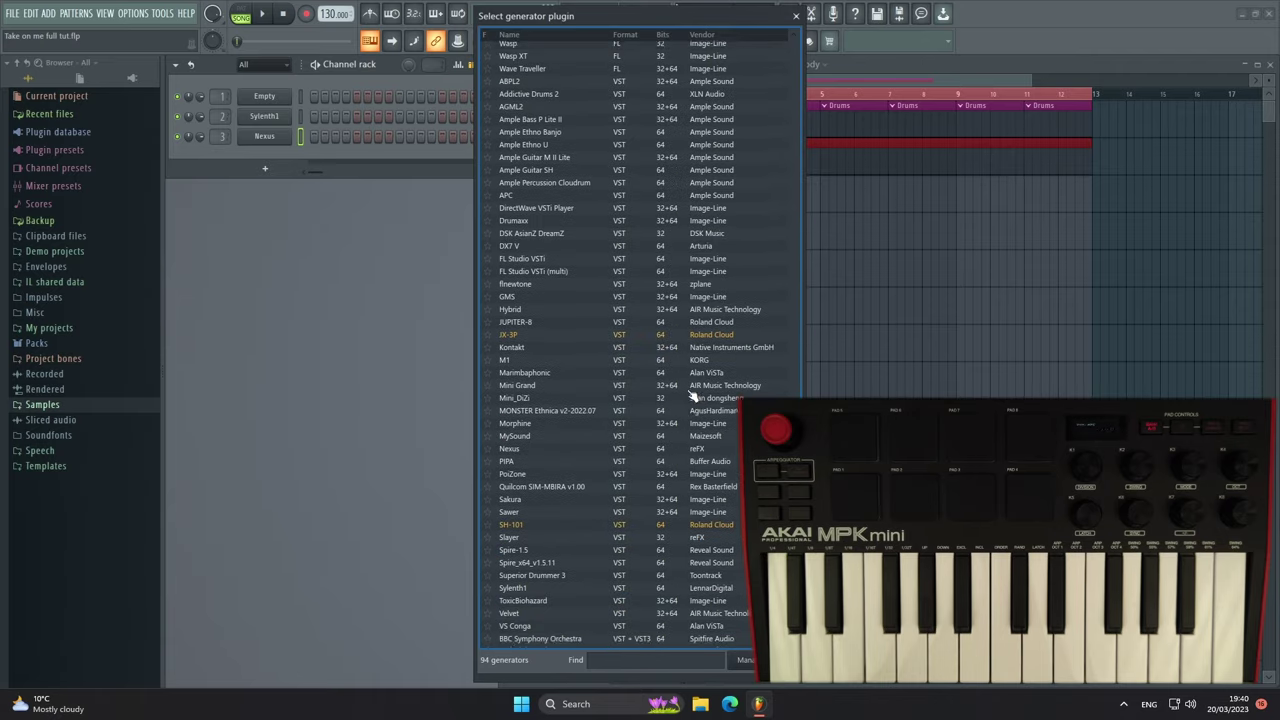
{"action": "type", "text": "u"}
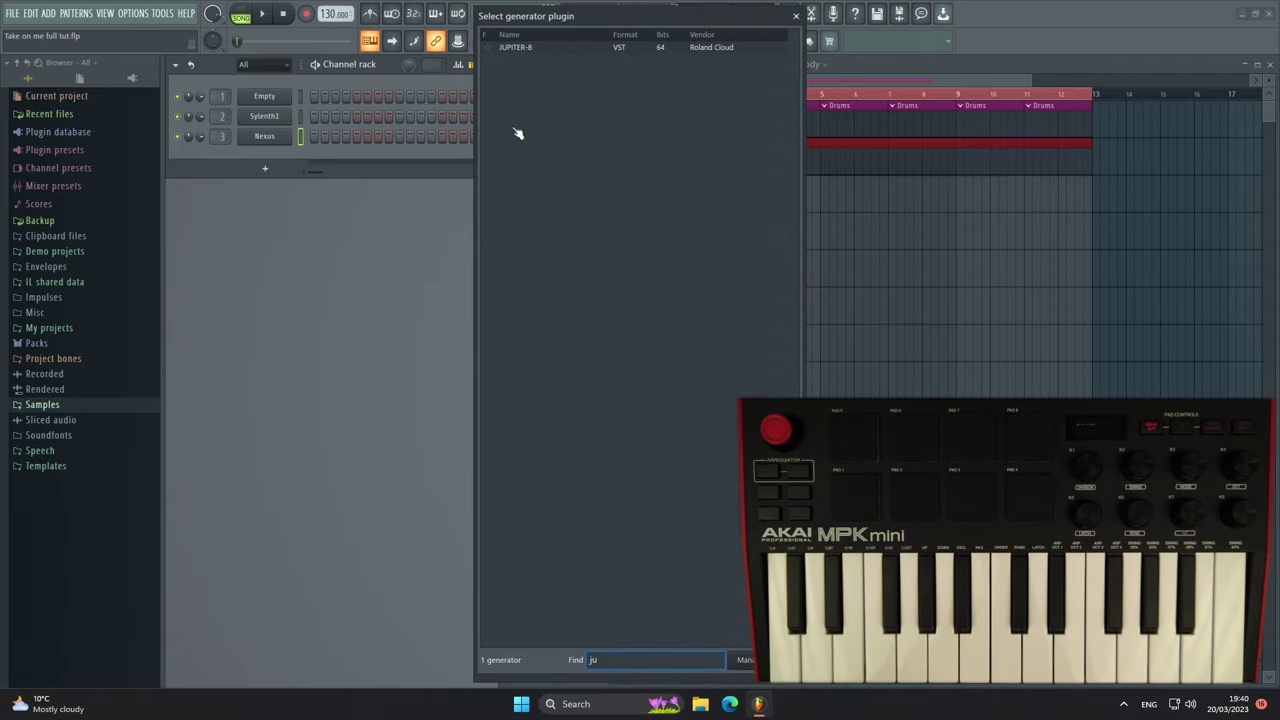
{"action": "left_click", "coordinate": [512, 47]}
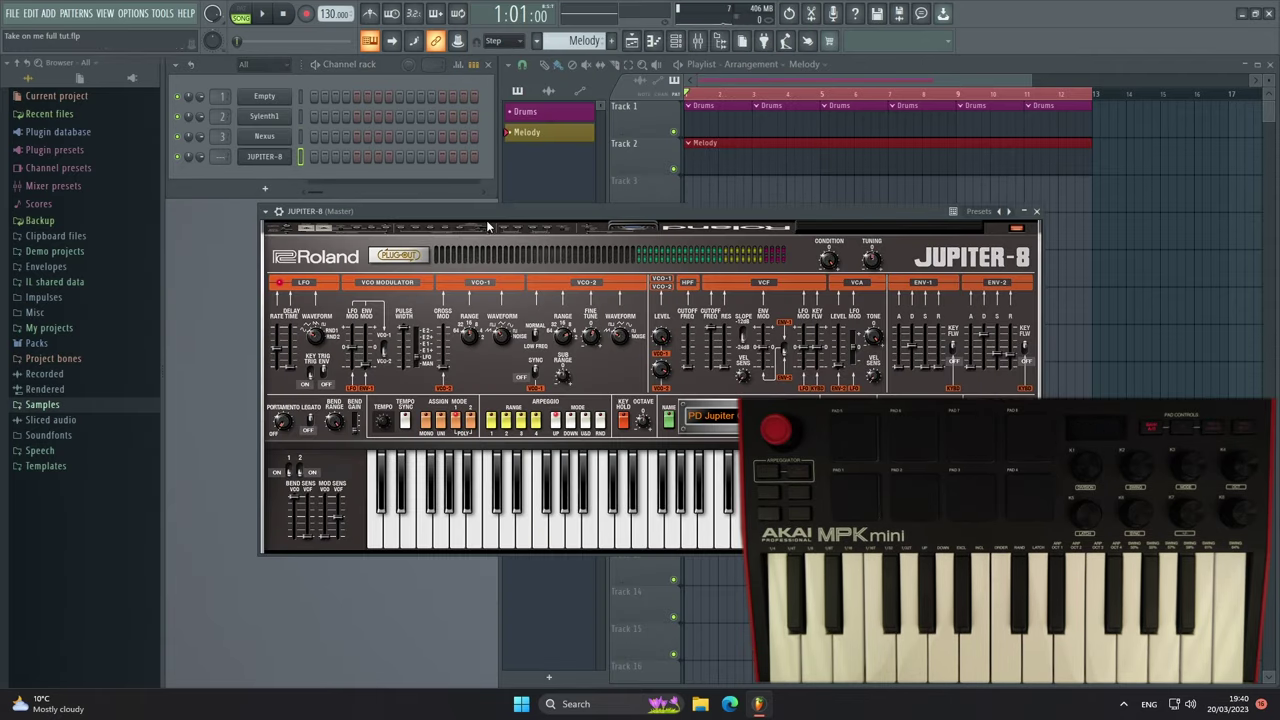
Load the JUPITER-8 preset A-5: PL Poly Stack, close its window, and route the channel to mixer track 4.
{"action": "left_click_drag", "start_coordinate": [476, 211], "coordinate": [383, 206]}
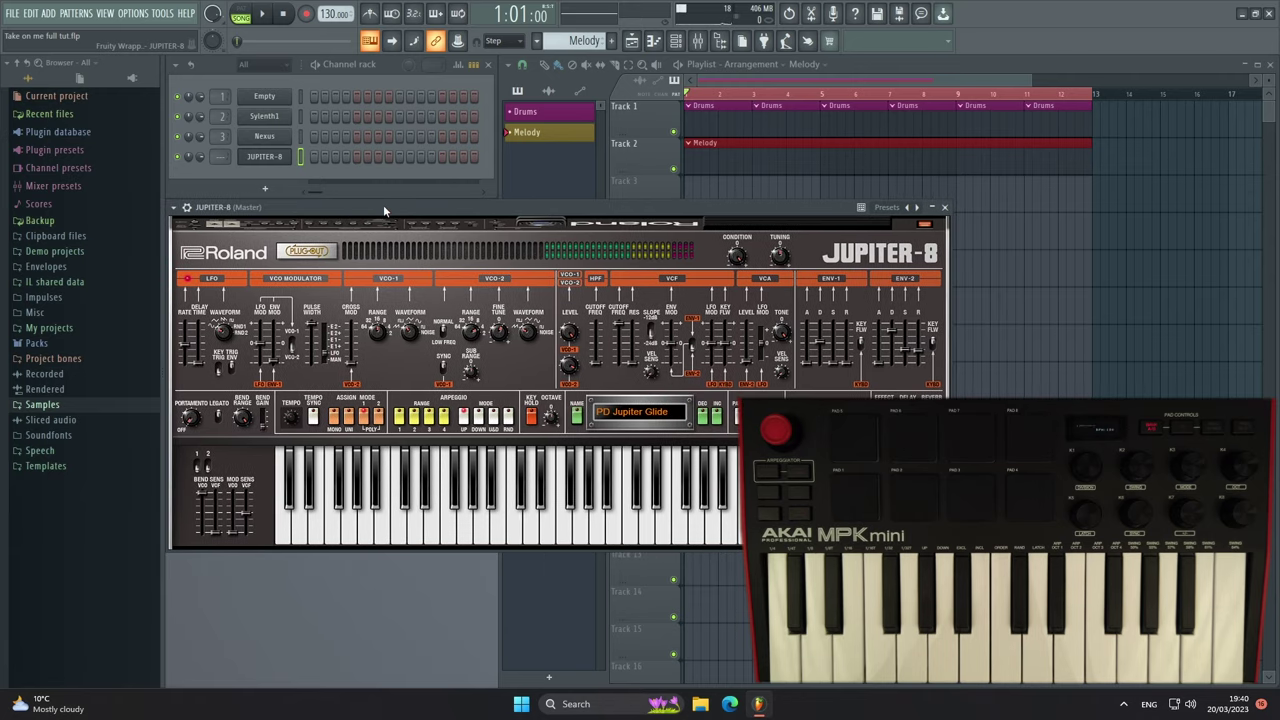
{"action": "left_click", "coordinate": [632, 416]}
{"action": "mouse_move", "coordinate": [640, 438]}
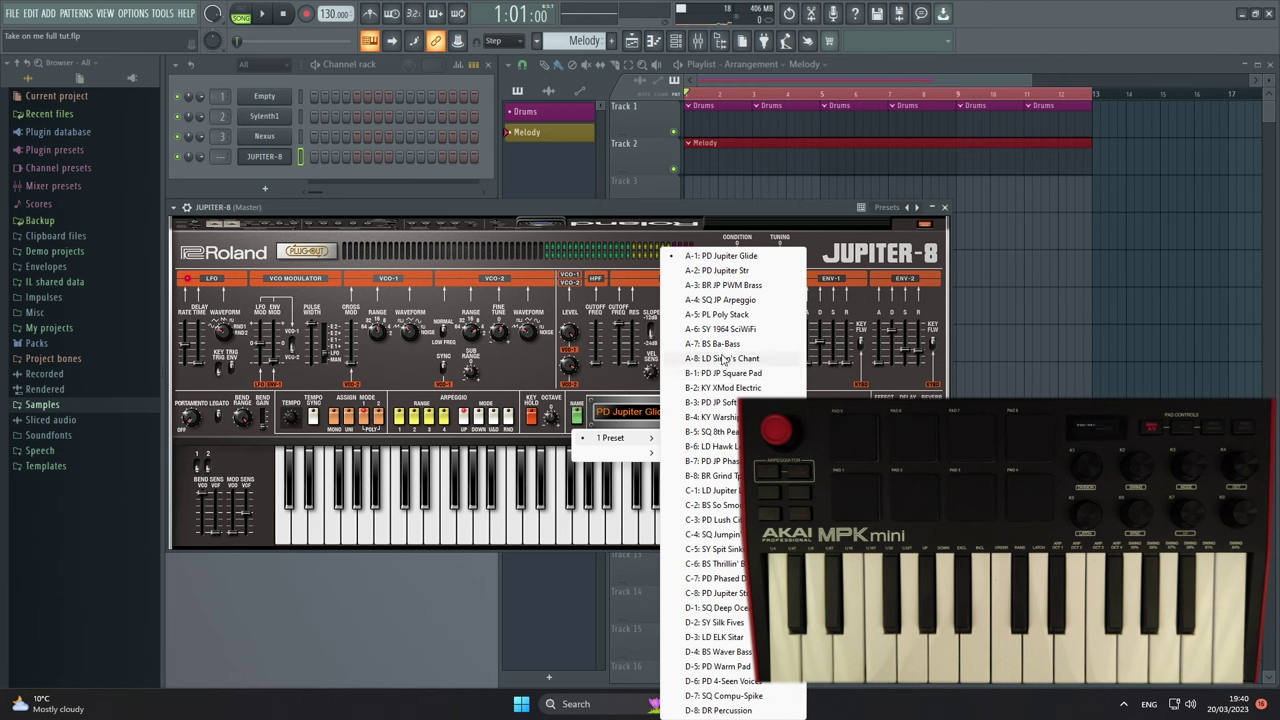
{"action": "left_click", "coordinate": [720, 315]}
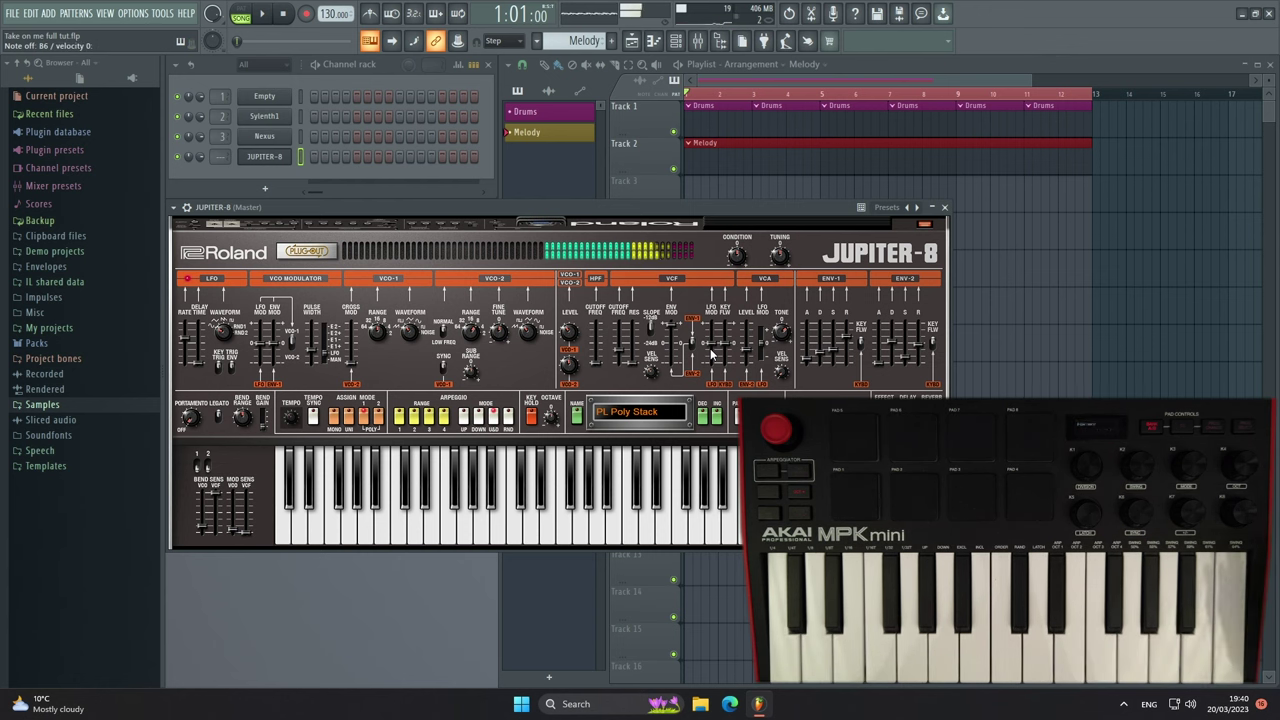
{"action": "left_click", "coordinate": [945, 208]}
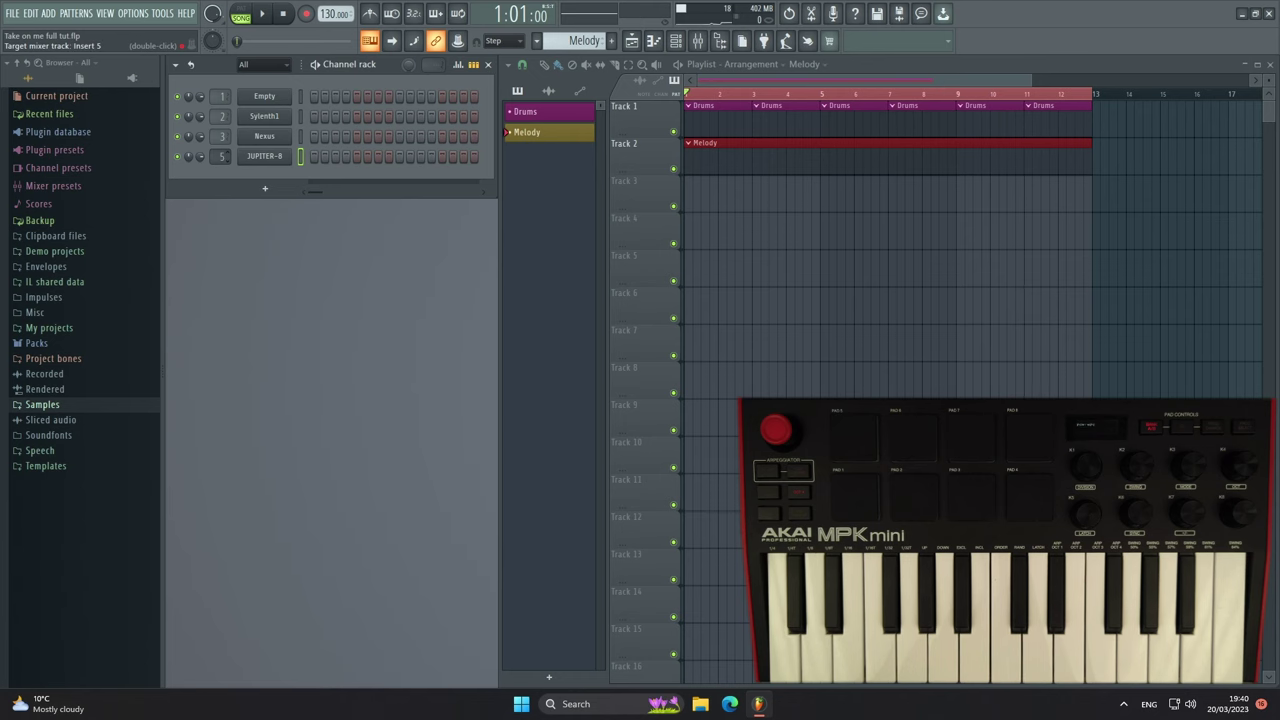
Add a second Nexus channel by searching the generator list for "nexu".
{"action": "left_click", "coordinate": [265, 188]}
{"action": "left_click", "coordinate": [291, 25]}
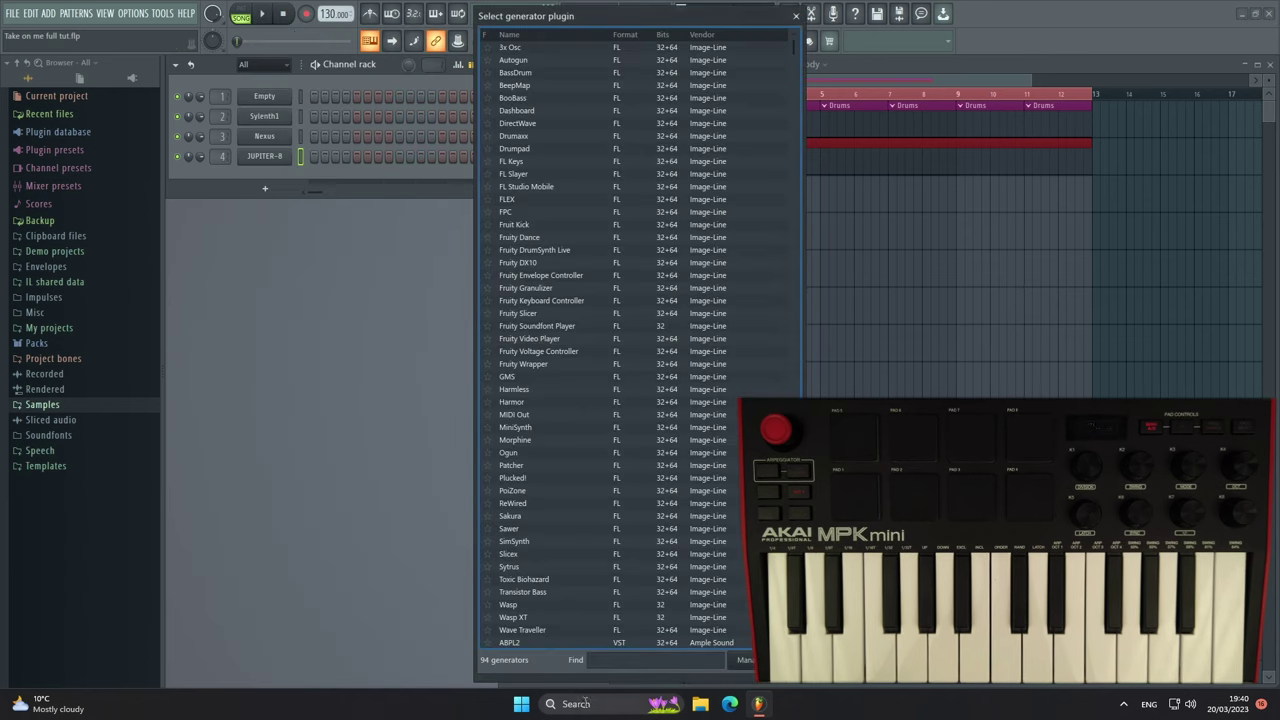
{"action": "type", "text": "Nexu"}
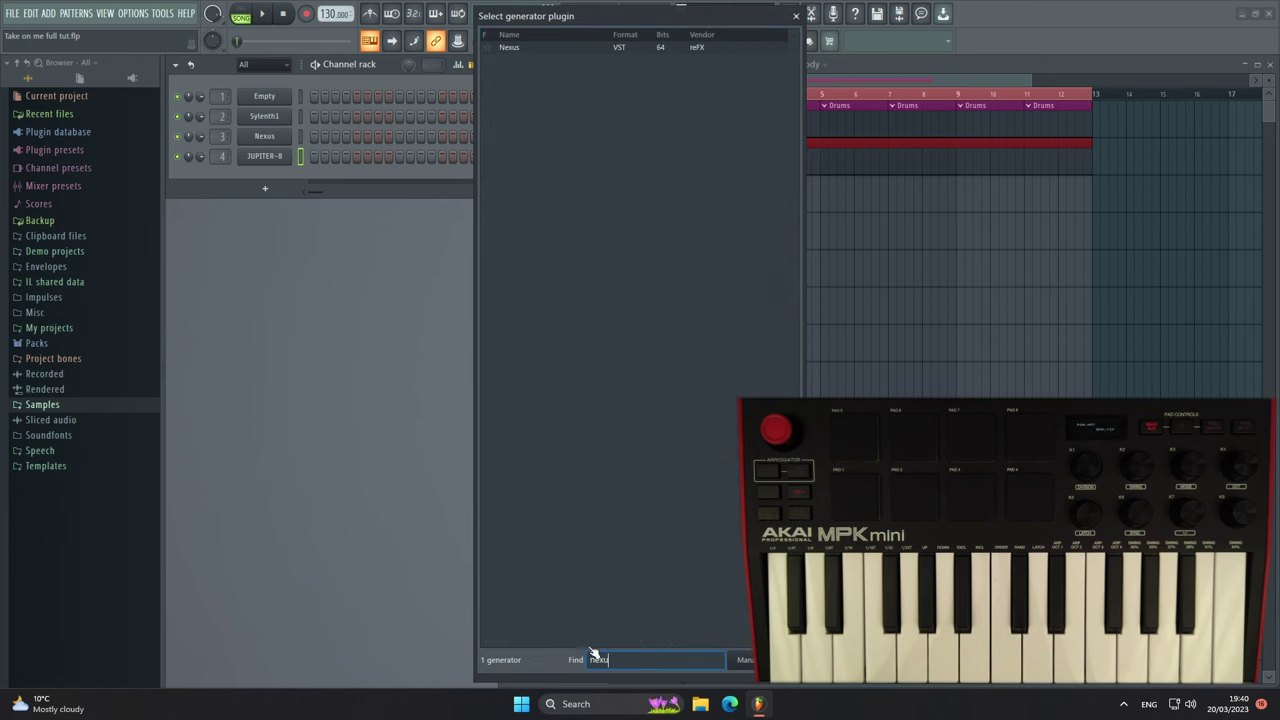
{"action": "double_click", "coordinate": [509, 48]}
Search the second Nexus for "horror" and choose the OR Horror House preset.
{"action": "left_click", "coordinate": [451, 309]}
{"action": "type", "text": "horror"}
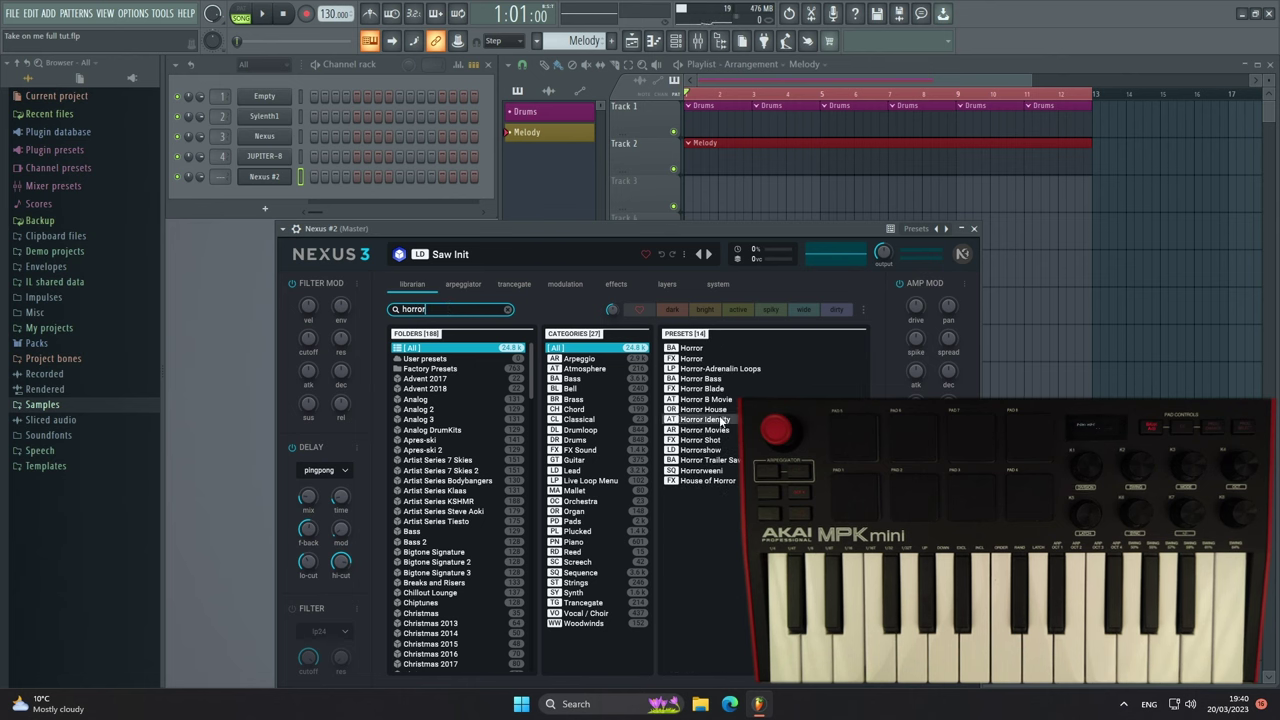
{"action": "left_click", "coordinate": [714, 410]}
{"action": "double_click", "coordinate": [708, 412]}
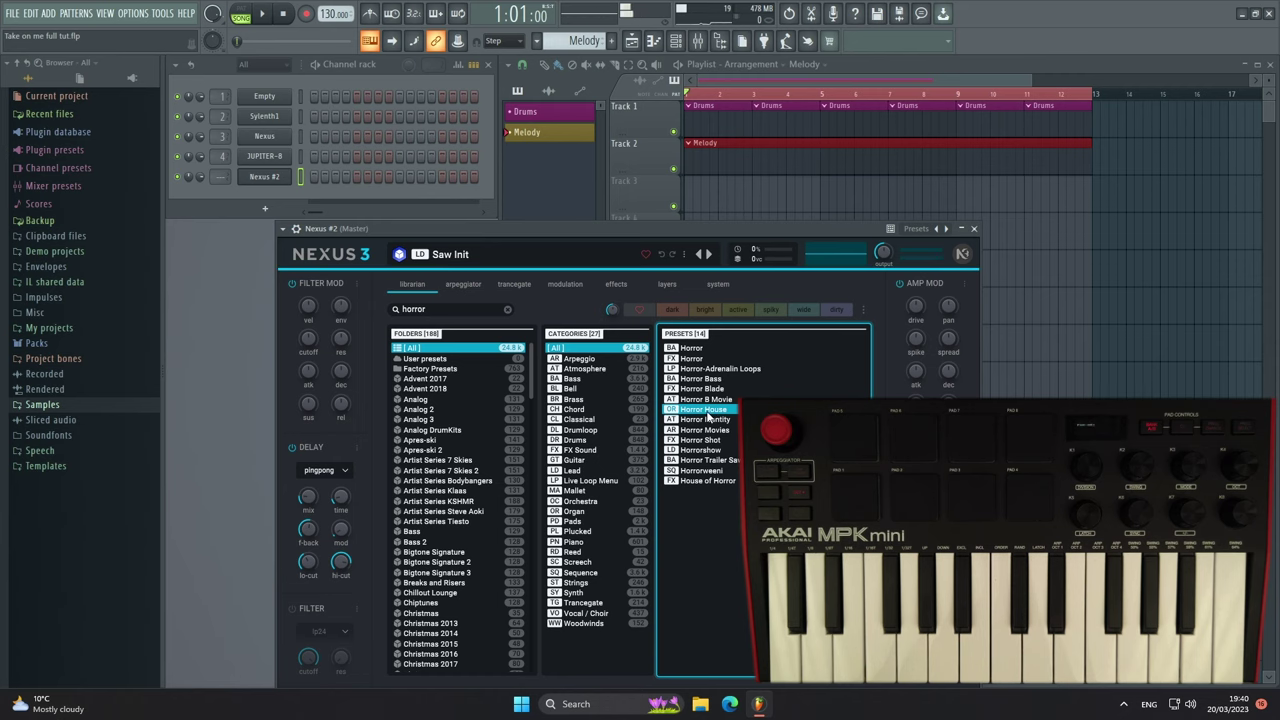
Close the second Nexus window and route its channel to mixer track 5.
{"action": "left_click", "coordinate": [974, 229]}
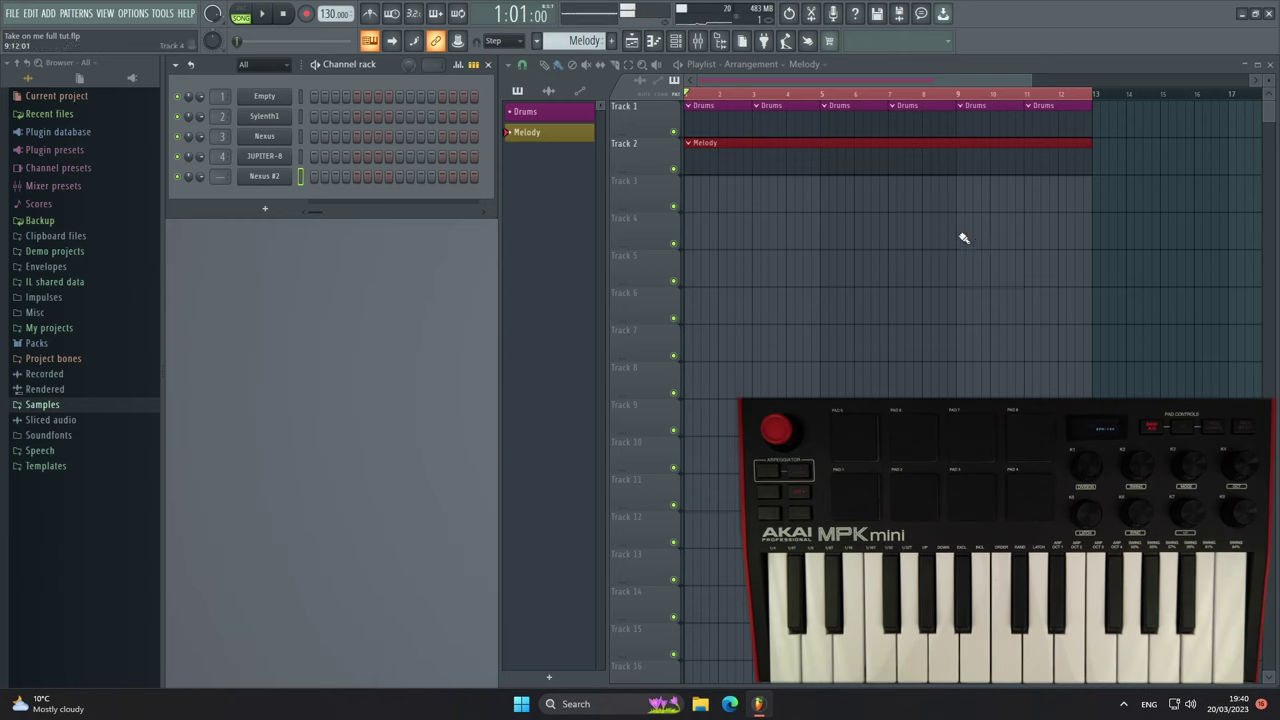
{"action": "left_click_drag", "start_coordinate": [220, 177], "coordinate": [220, 160]}
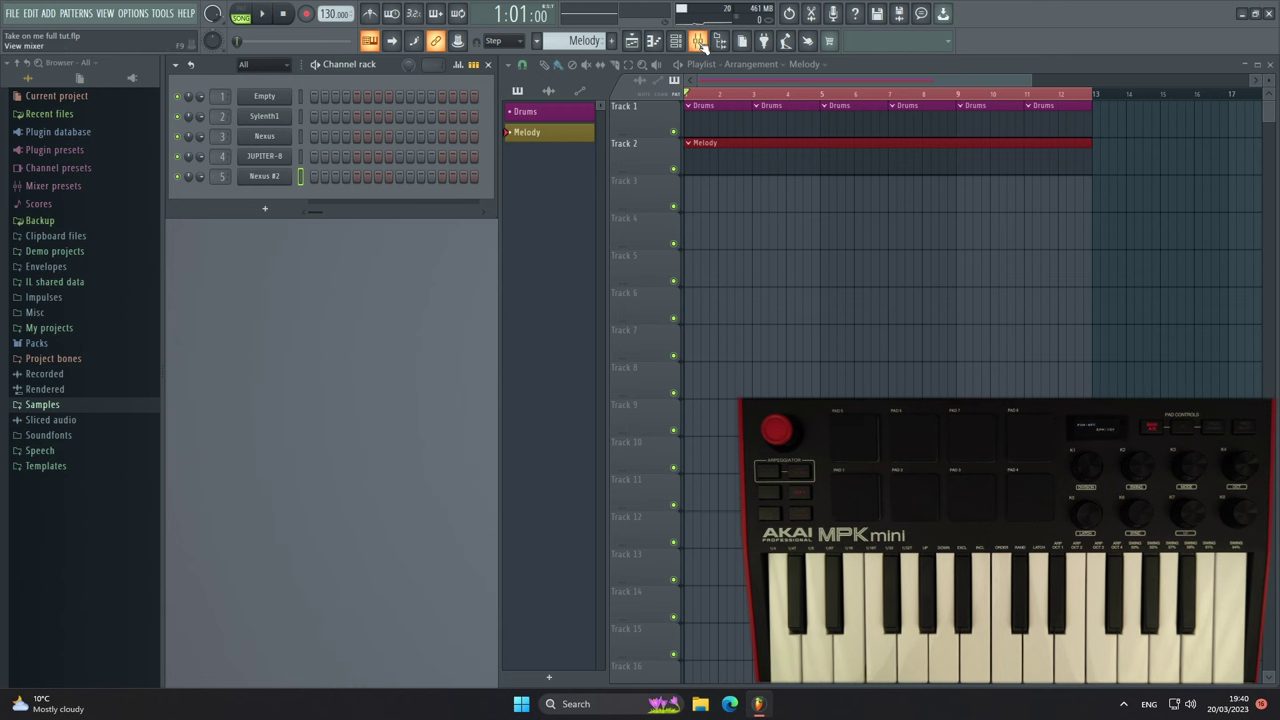
Open the mixer, place it below the channel rack, and narrow it so inserts 1 to 7 and the effect slots show.
{"action": "left_click", "coordinate": [698, 41]}
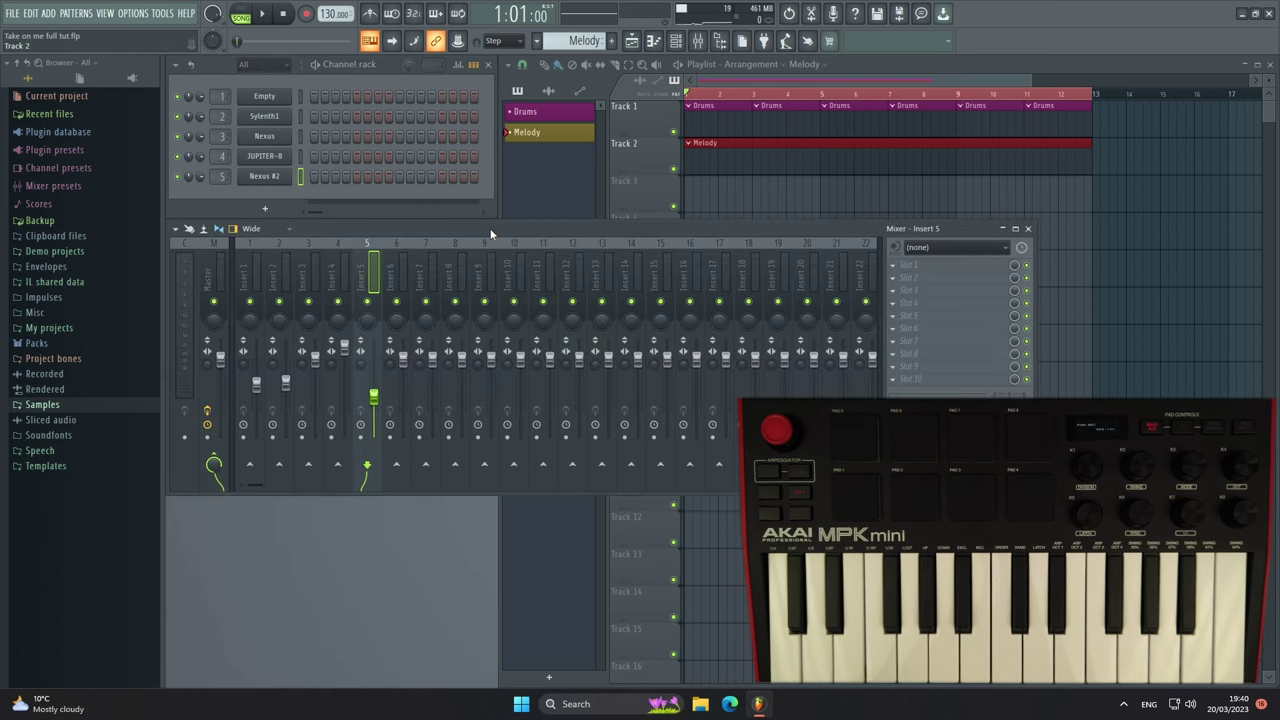
{"action": "left_click_drag", "start_coordinate": [491, 234], "coordinate": [491, 427]}
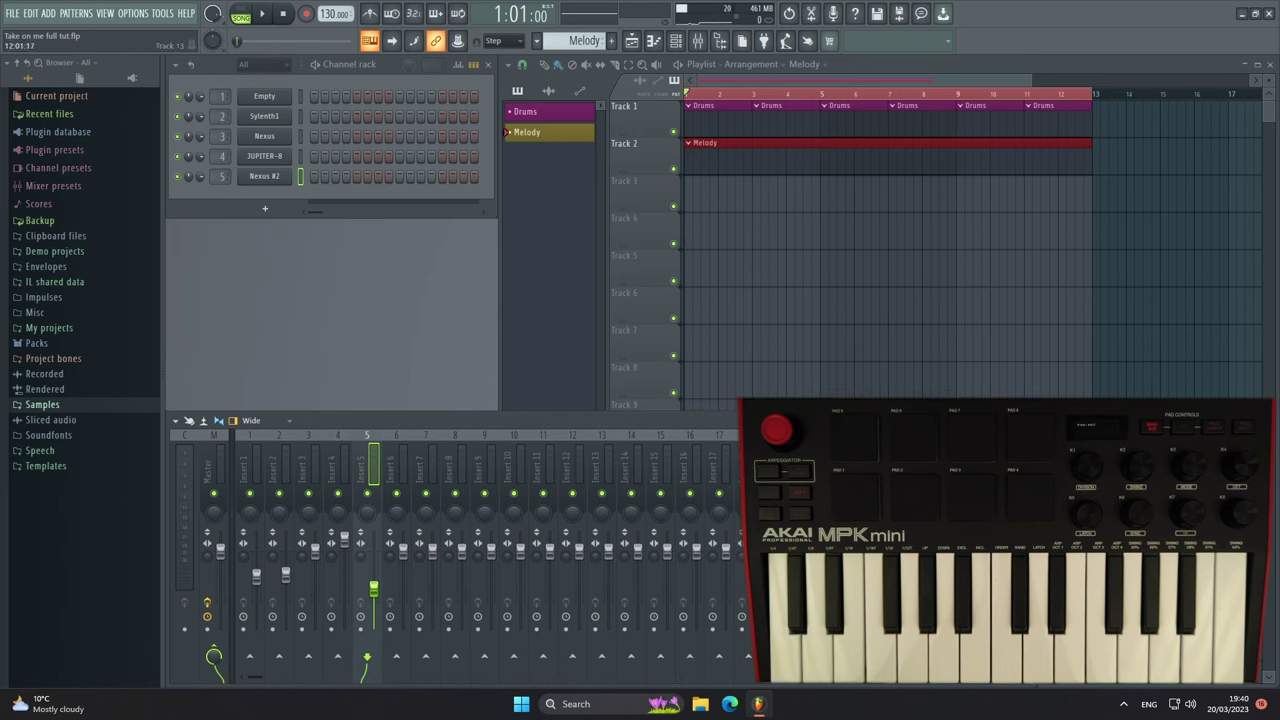
{"action": "left_click_drag", "start_coordinate": [860, 567], "coordinate": [604, 567]}
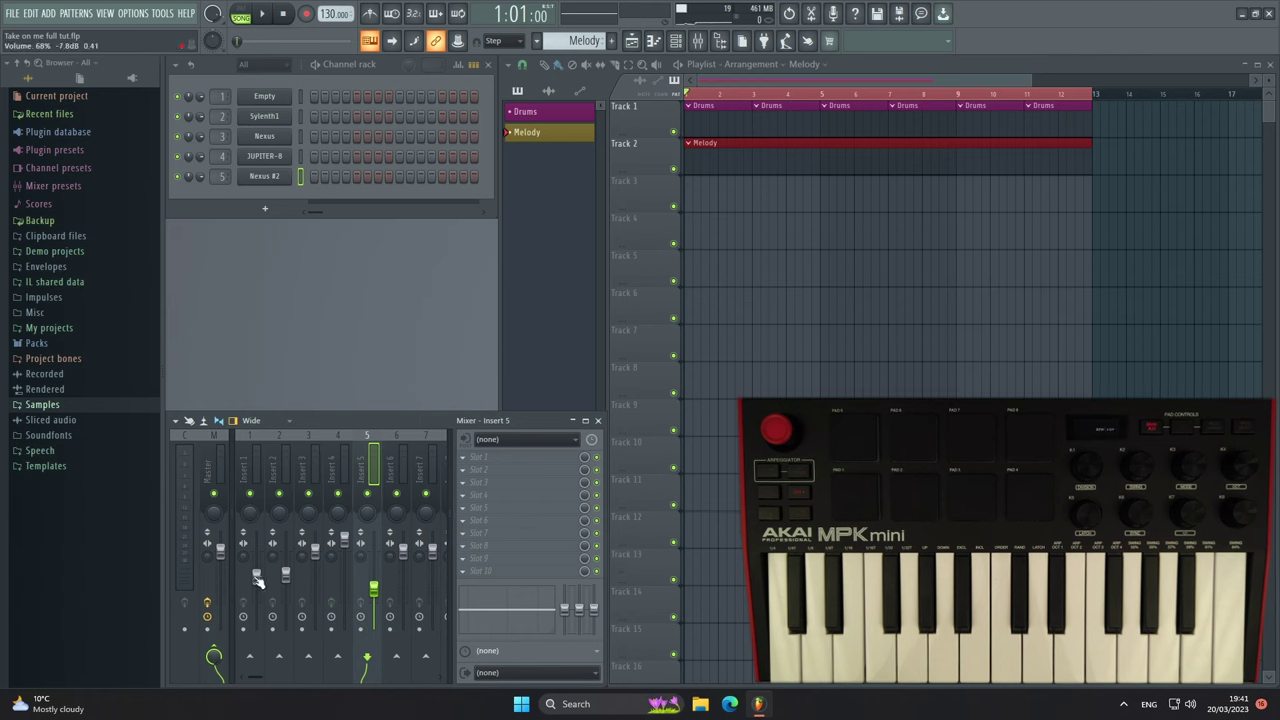
Balance the mixer by slightly raising the levels of inserts 1 and 2 and lowering those of inserts 3 and 5.
{"action": "left_click_drag", "start_coordinate": [258, 583], "coordinate": [285, 563]}
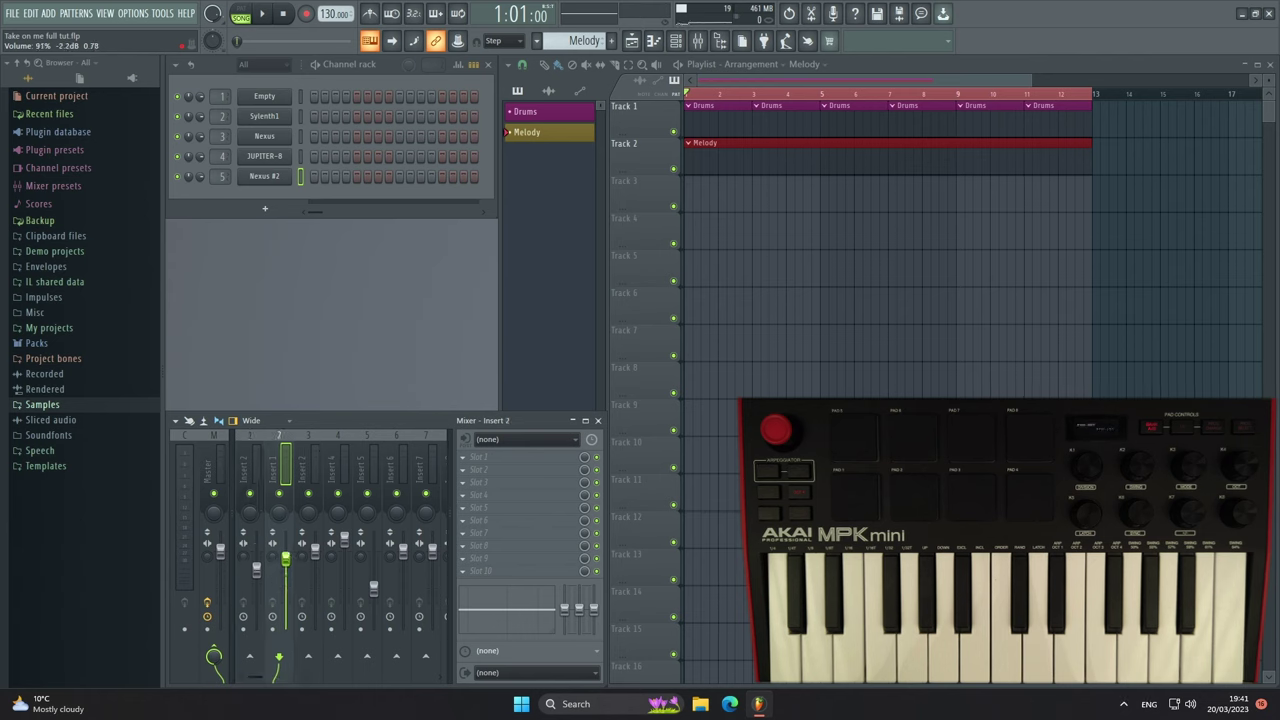
{"action": "left_click_drag", "start_coordinate": [286, 562], "coordinate": [315, 560]}
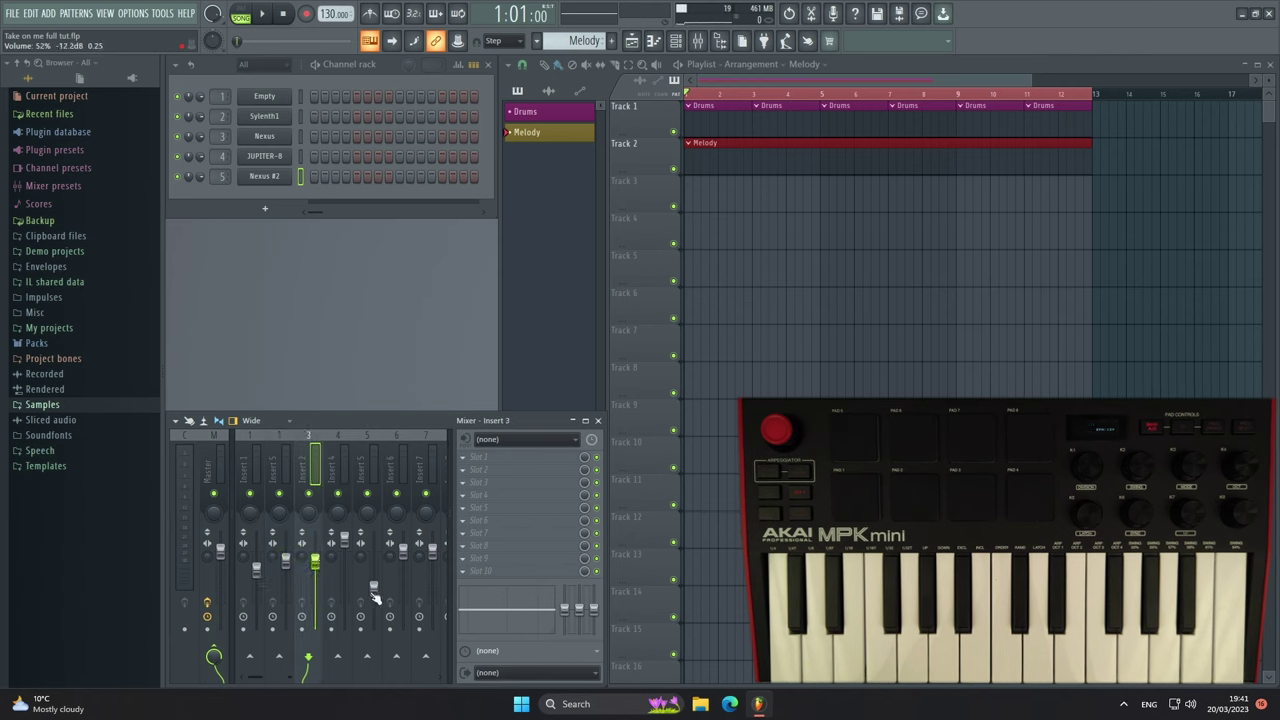
{"action": "left_click_drag", "start_coordinate": [375, 590], "coordinate": [374, 595]}
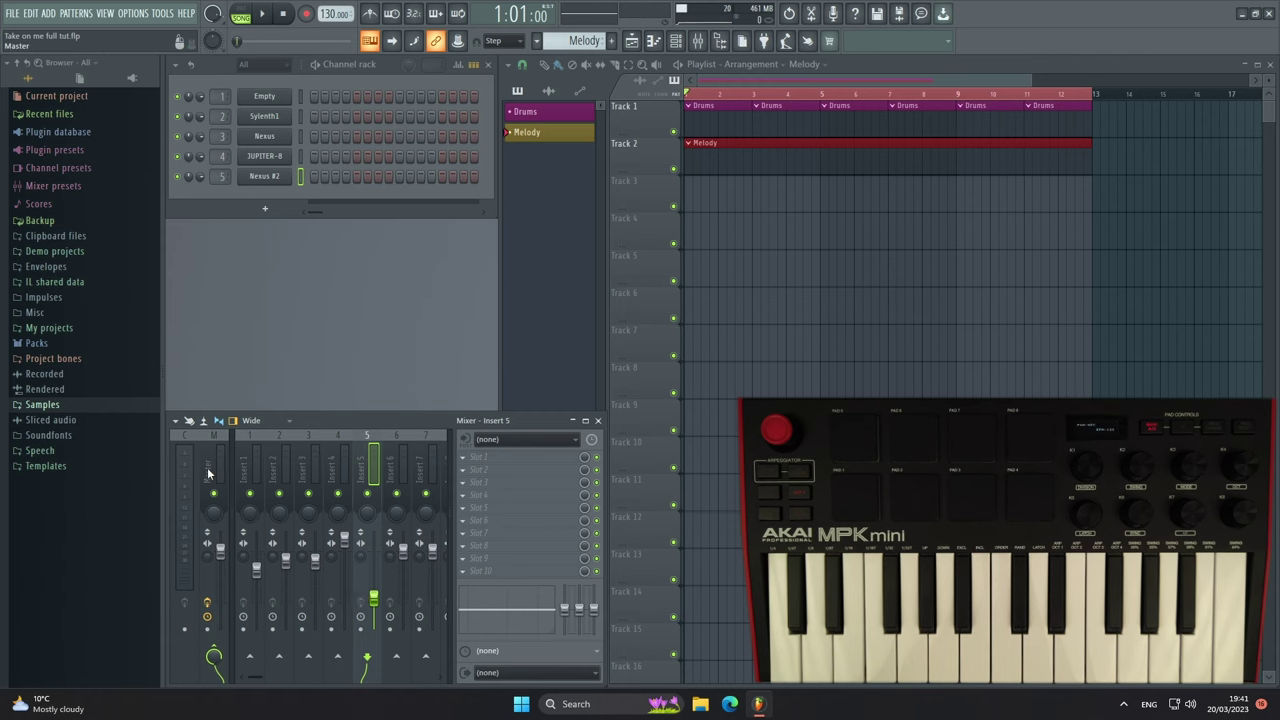
Load Edison into the first effect slot of the Master track and close its window.
{"action": "left_click", "coordinate": [208, 473]}
{"action": "left_click", "coordinate": [459, 456]}
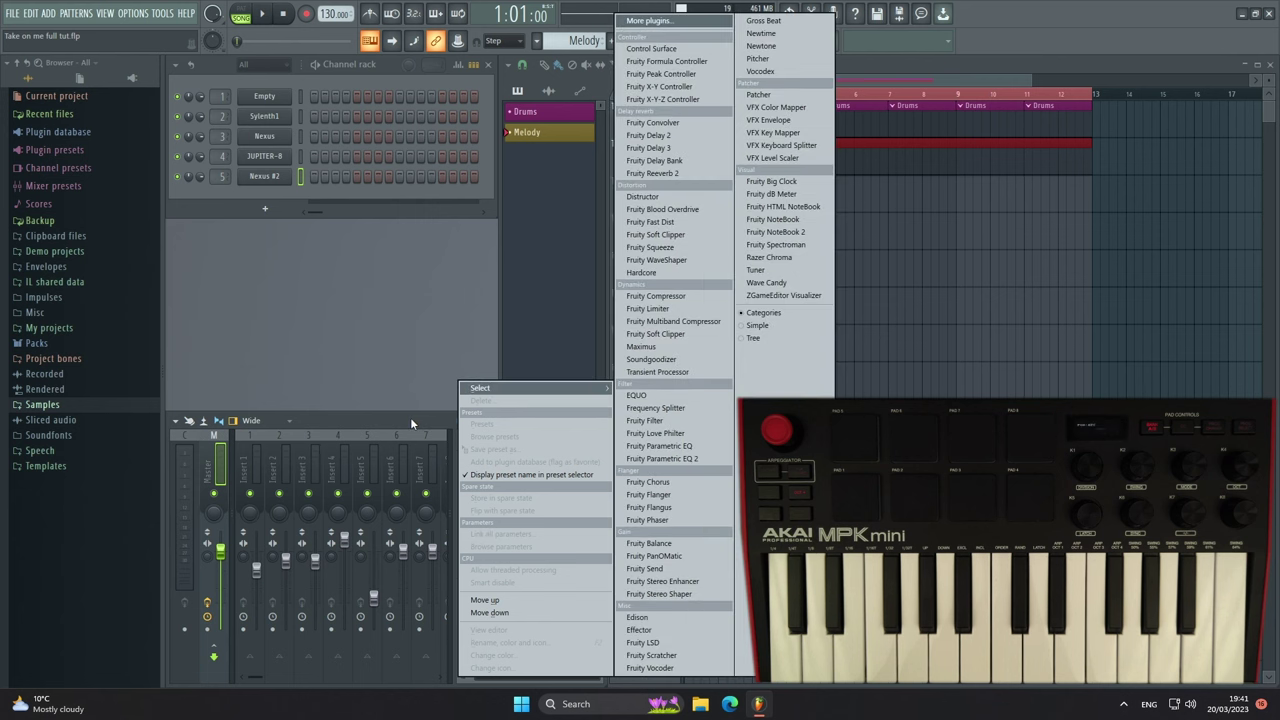
{"action": "left_click", "coordinate": [411, 417]}
{"action": "left_click", "coordinate": [466, 459]}
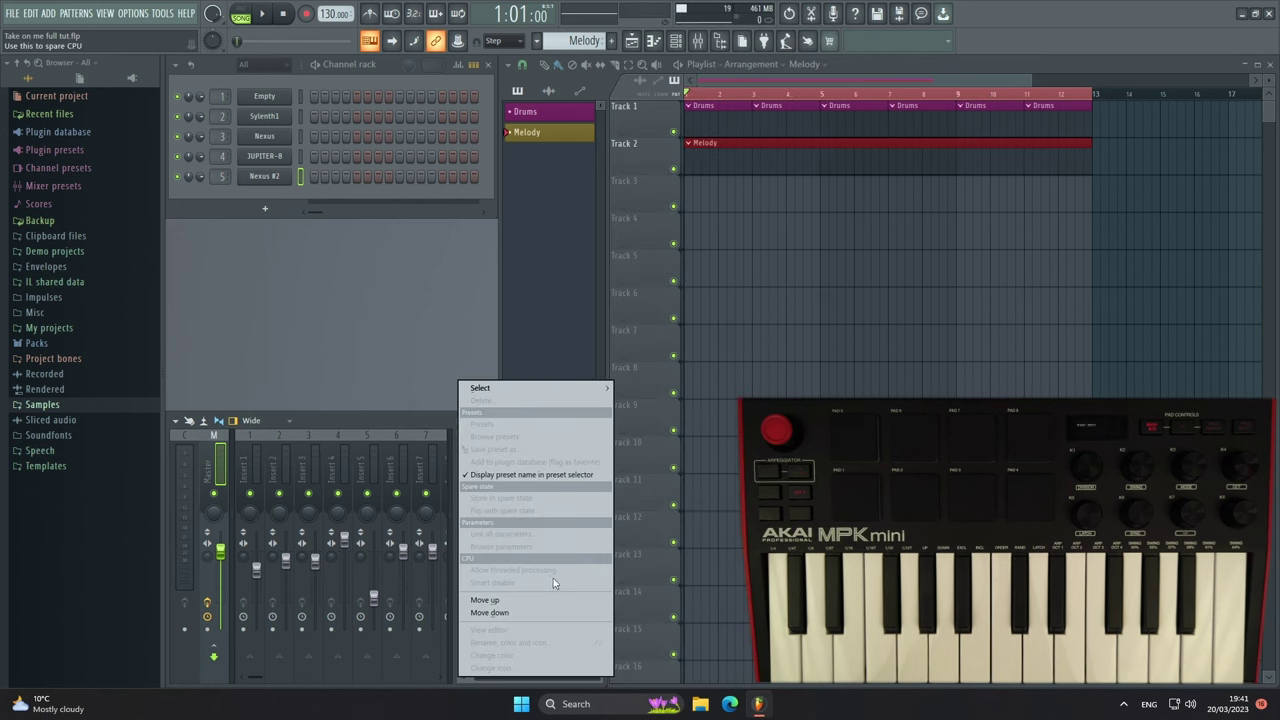
{"action": "mouse_move", "coordinate": [553, 390]}
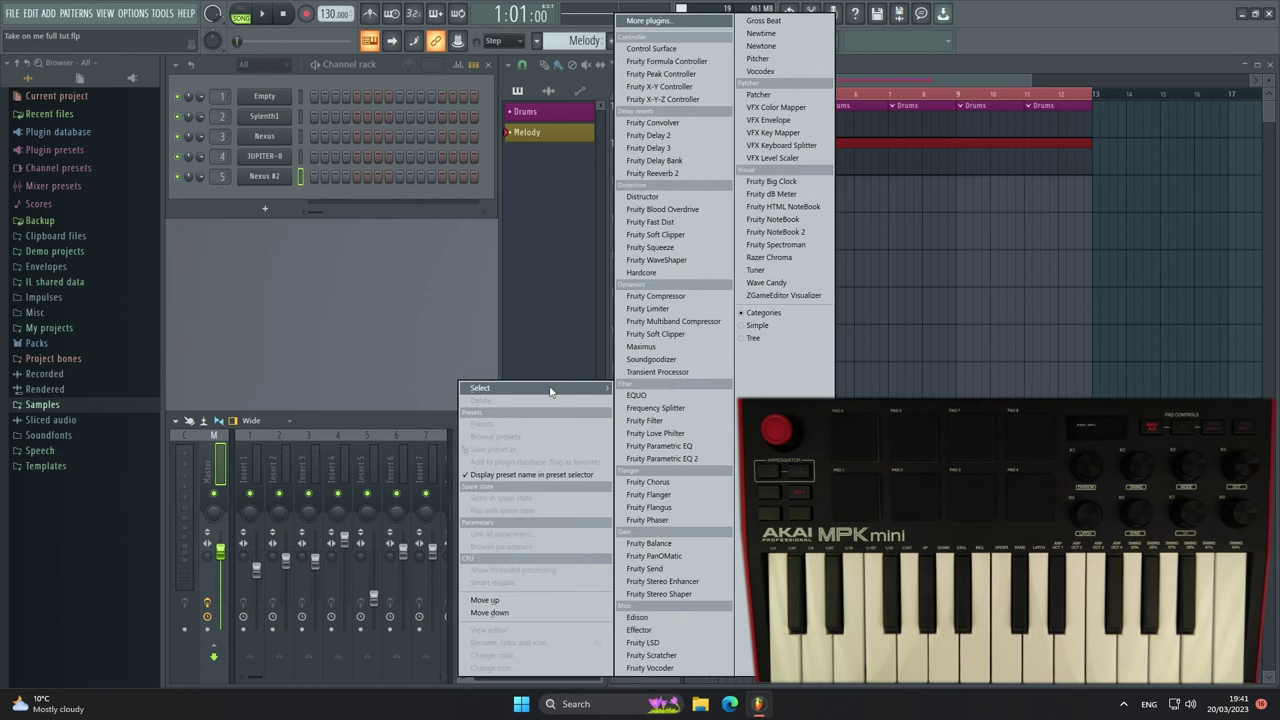
{"action": "left_click", "coordinate": [645, 619]}
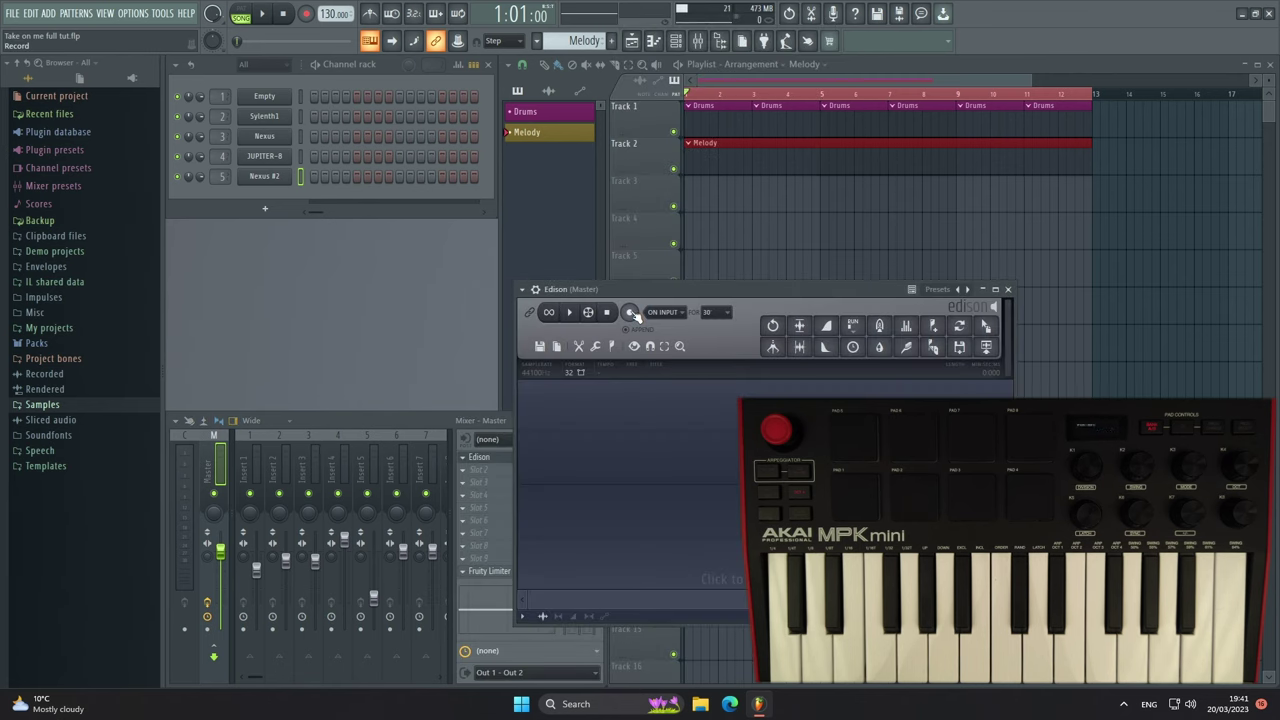
{"action": "left_click", "coordinate": [1009, 290]}
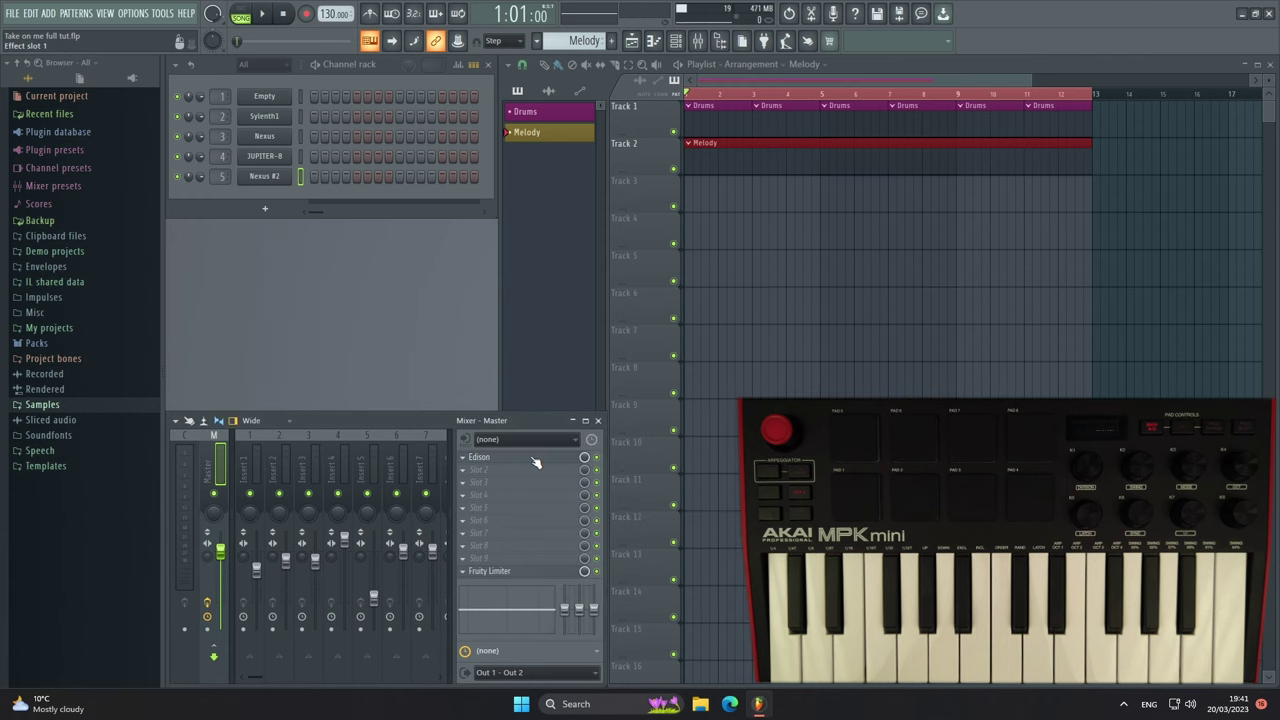
Delete Edison from the Master track's first effect slot.
{"action": "right_click", "coordinate": [471, 462]}
{"action": "left_click", "coordinate": [478, 369]}
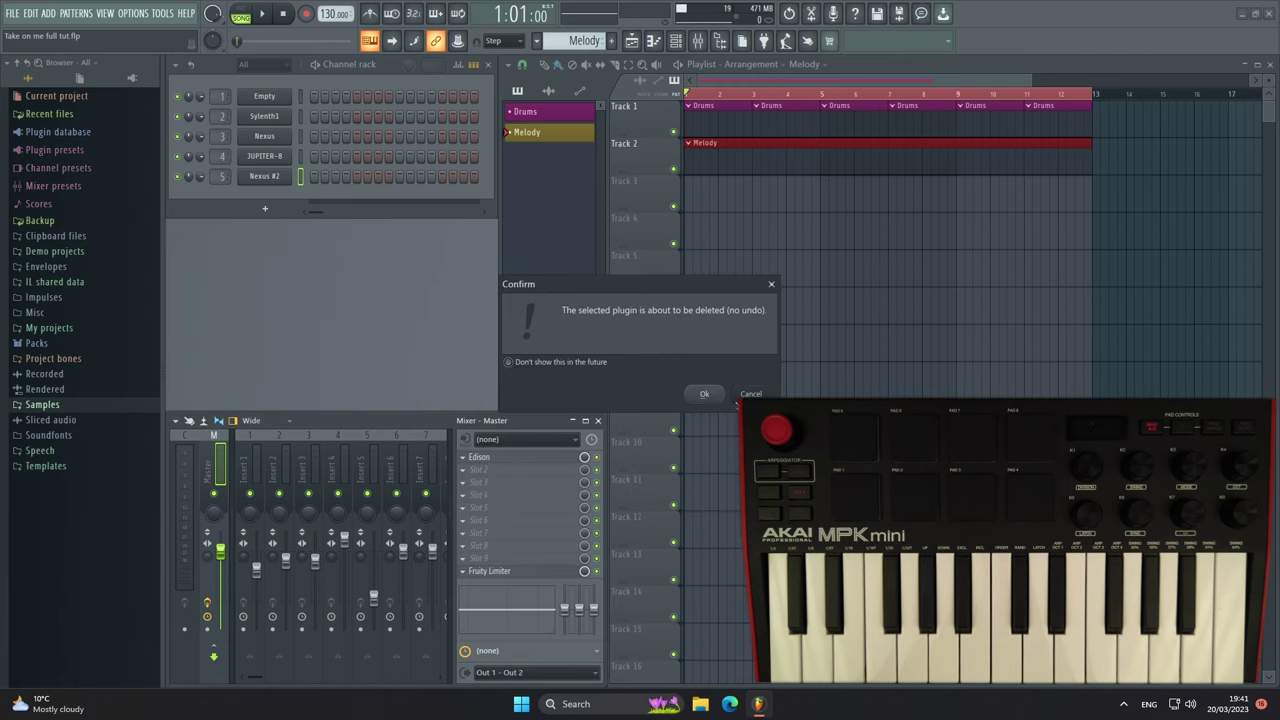
{"action": "left_click", "coordinate": [704, 395]}
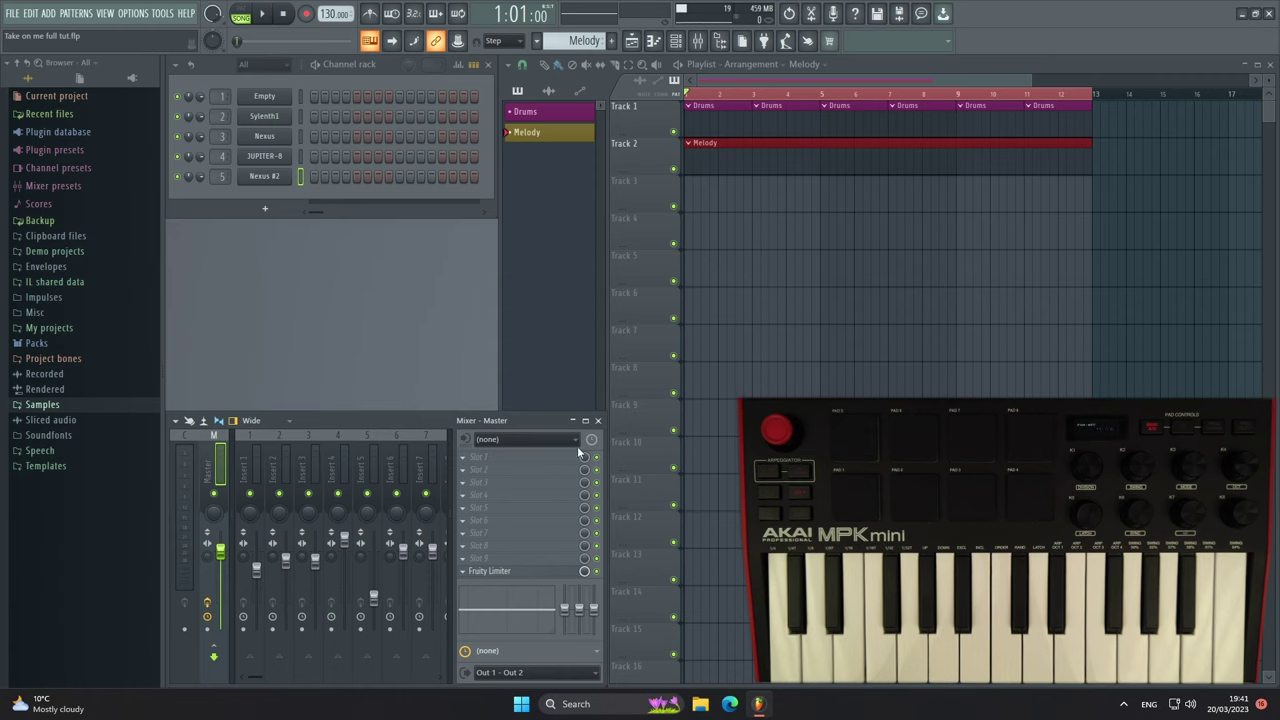
Close the mixer and set the project tempo to 169 BPM.
{"action": "left_click", "coordinate": [598, 420]}
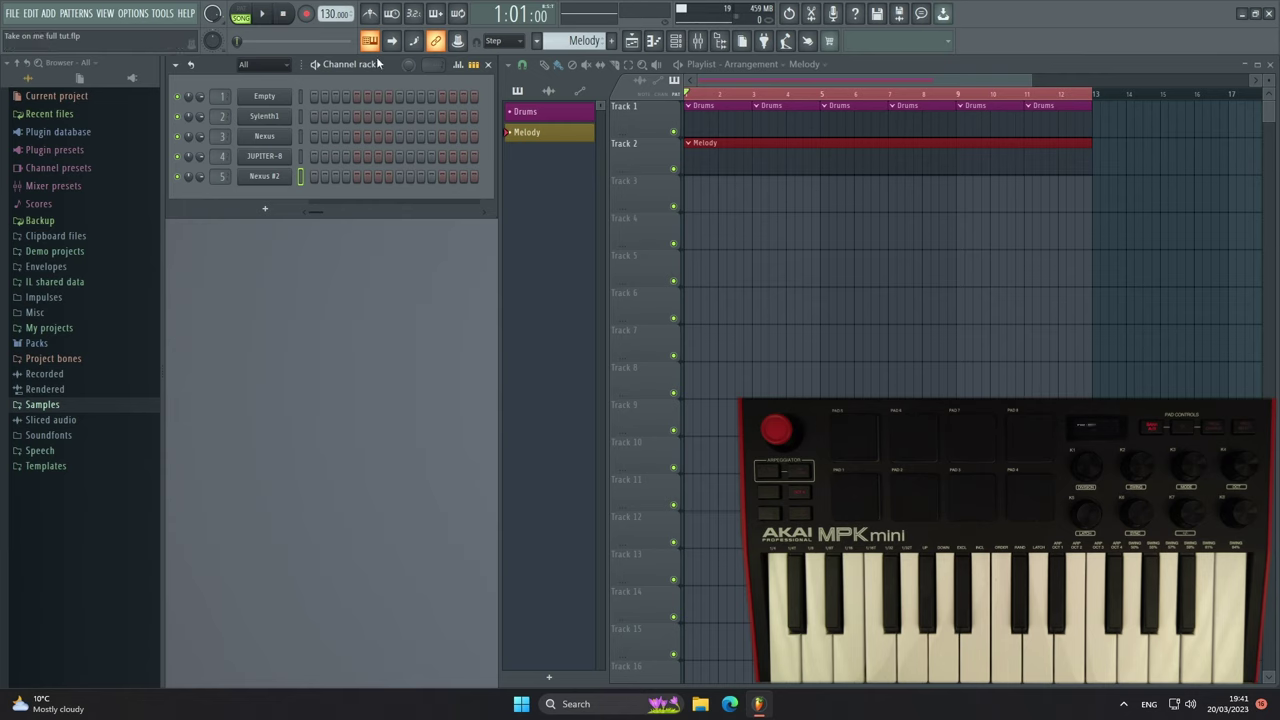
{"action": "scroll", "coordinate": [334, 14], "scroll_direction": "up", "scroll_amount": 3}
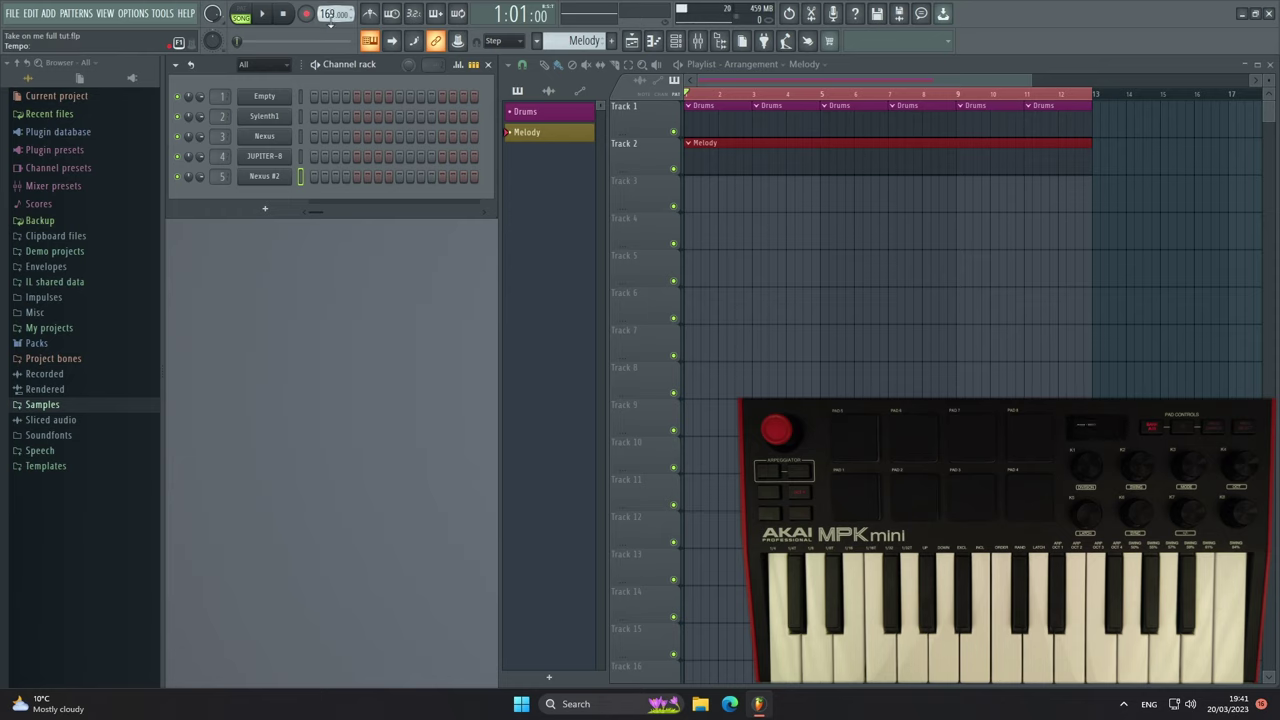
{"action": "right_click", "coordinate": [309, 15]}
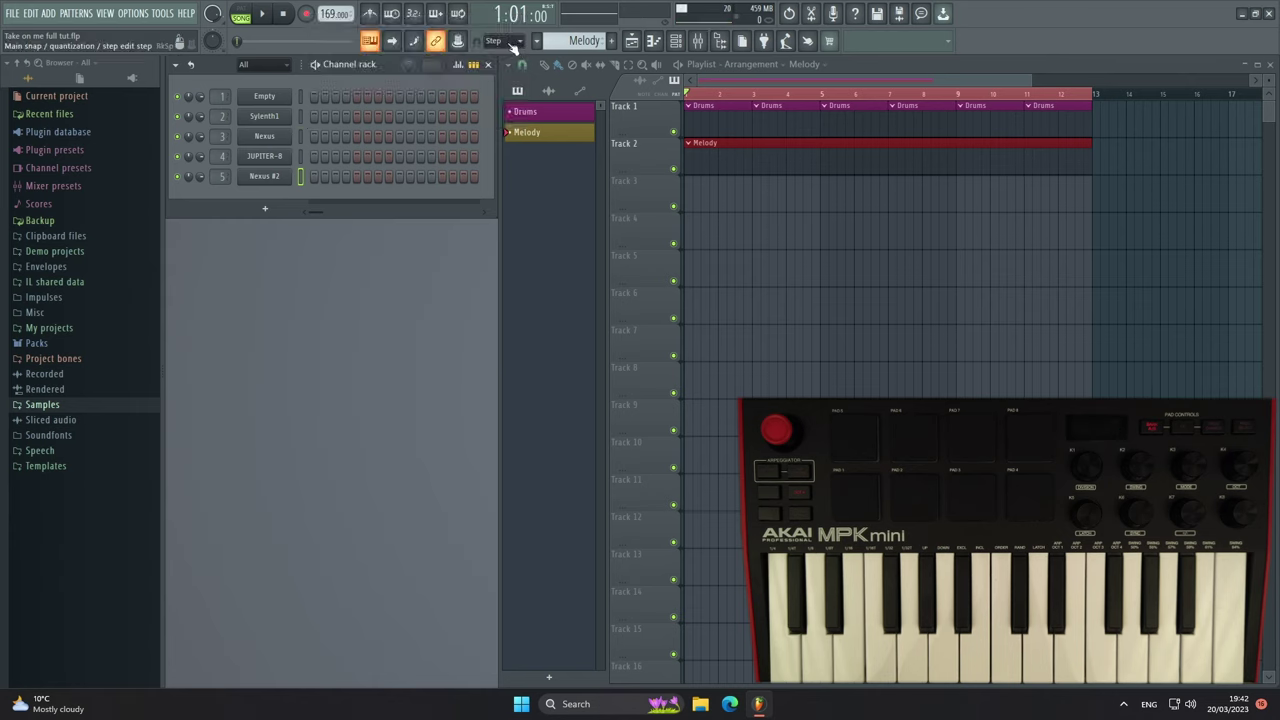
Switch the main snap setting to (none) and restore it to Step.
{"action": "left_click", "coordinate": [500, 42]}
{"action": "left_click", "coordinate": [484, 46]}
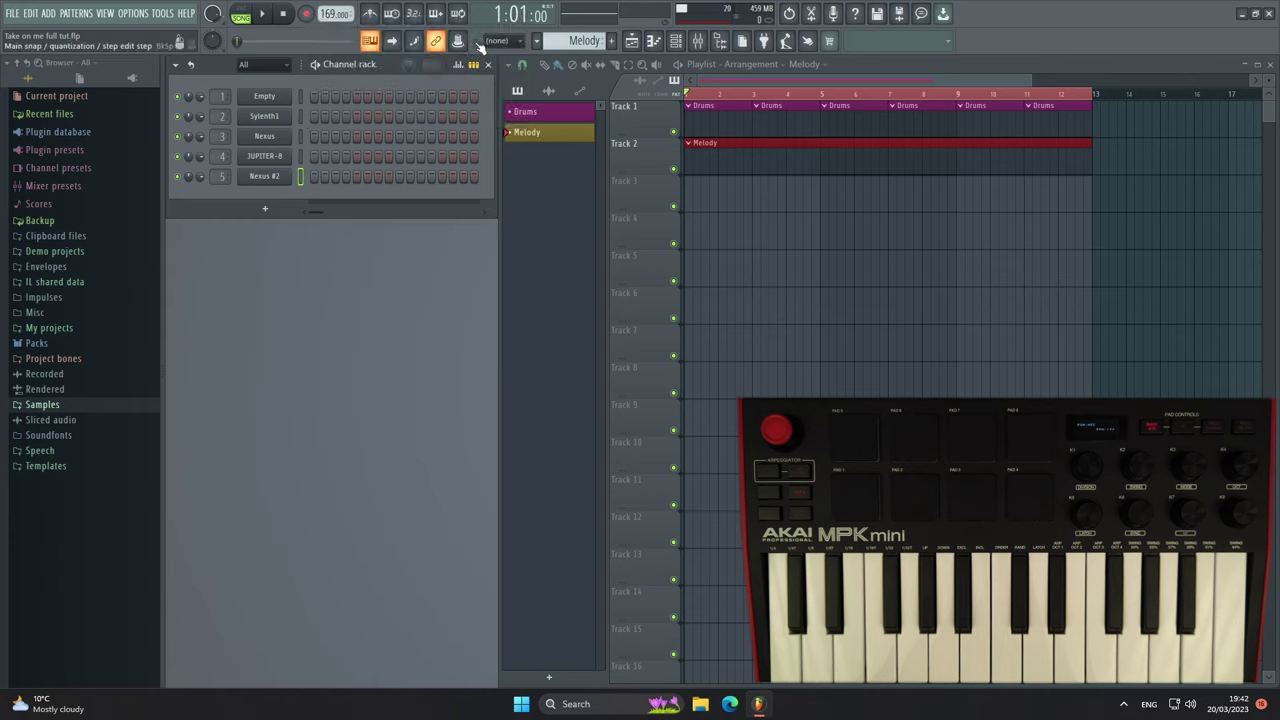
{"action": "left_click", "coordinate": [497, 42]}
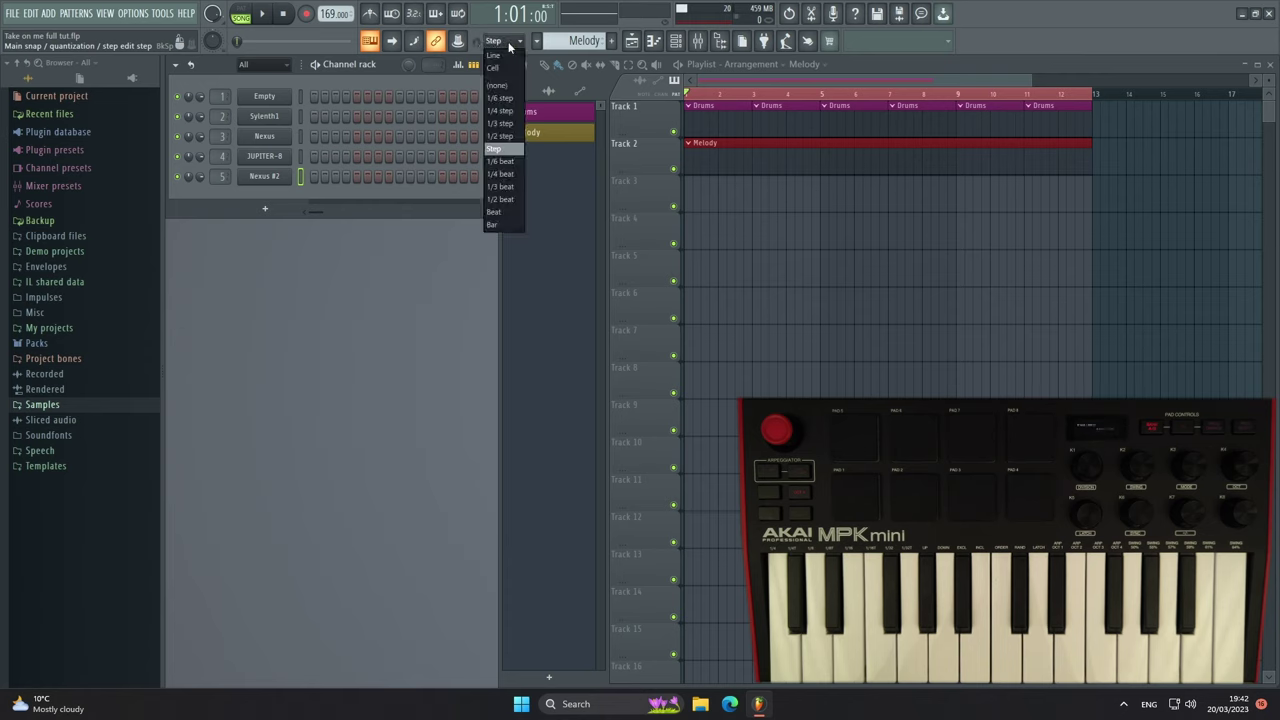
{"action": "left_click", "coordinate": [516, 148]}
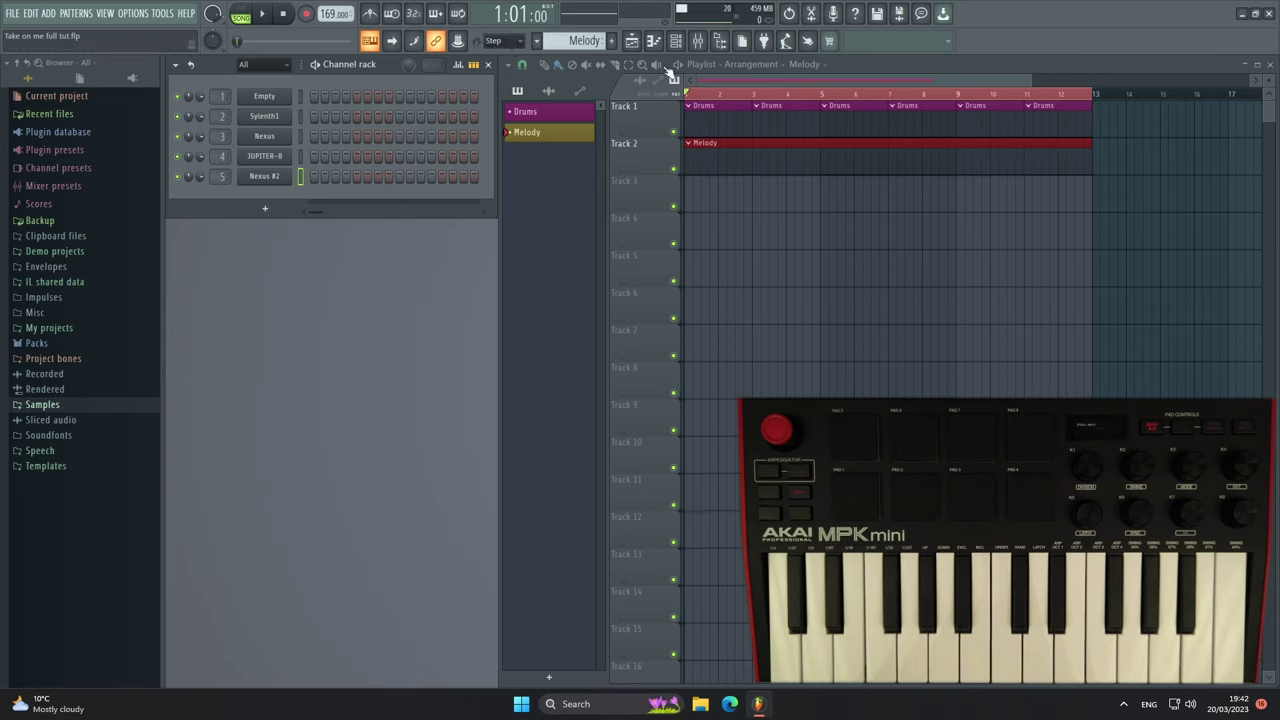
Examine the available snap options of the main snap setting and of the playlist.
{"action": "left_click", "coordinate": [500, 42]}
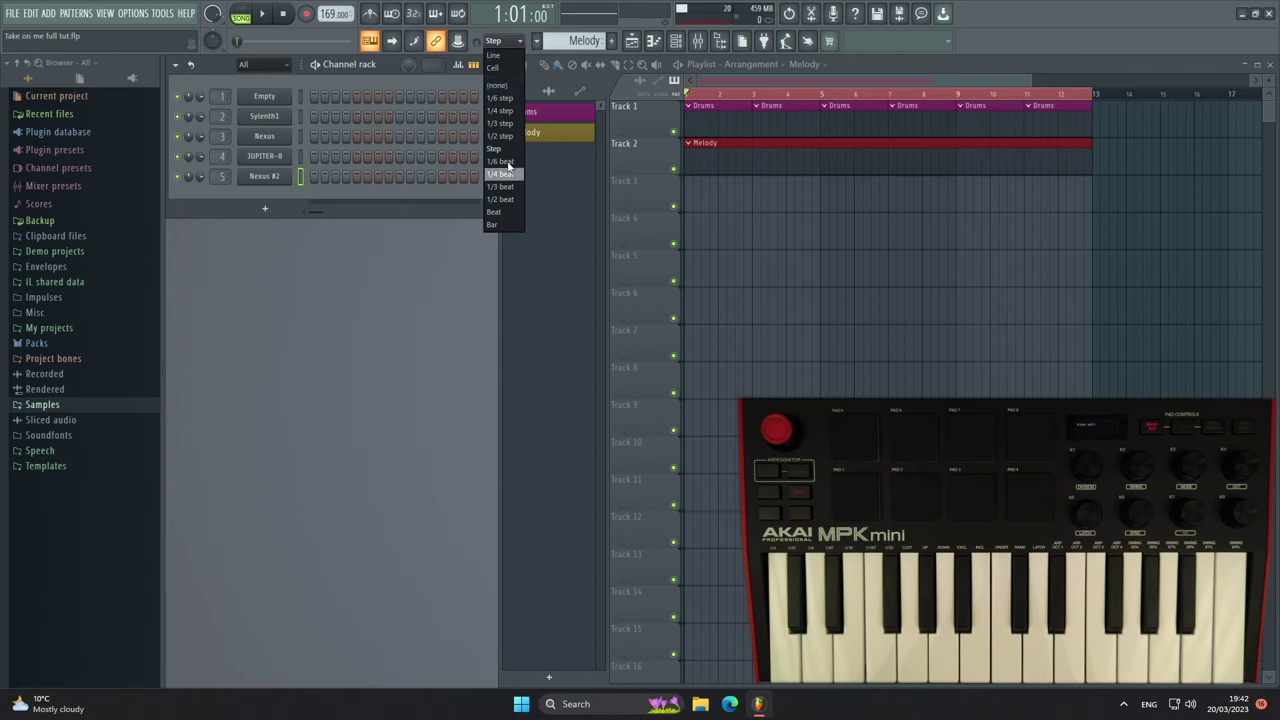
{"action": "left_click", "coordinate": [474, 38]}
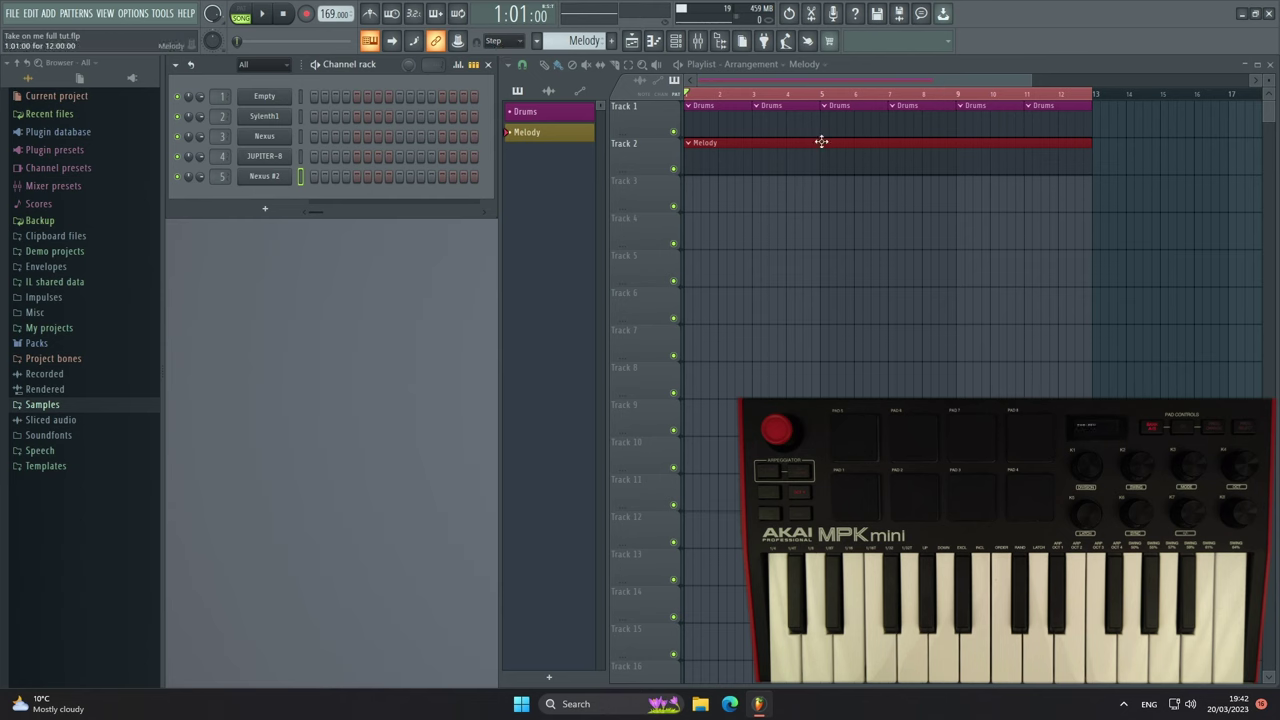
{"action": "left_click", "coordinate": [522, 64]}
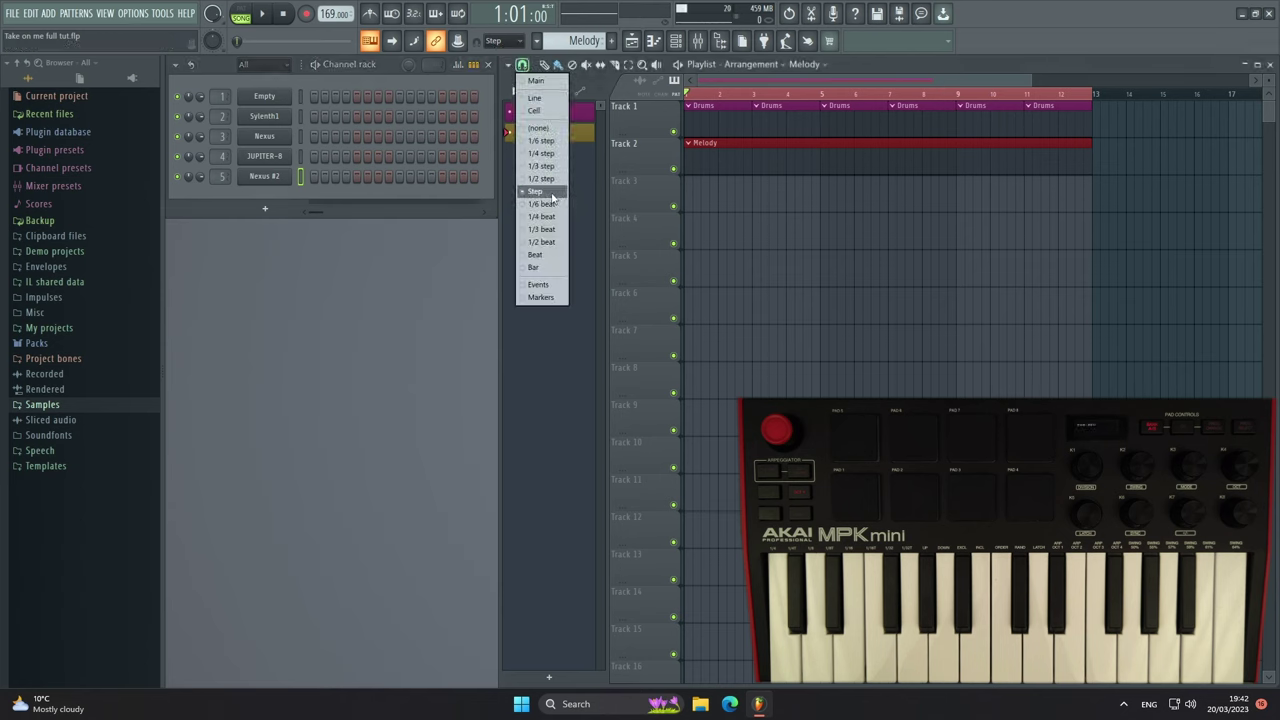
{"action": "left_click", "coordinate": [797, 78]}
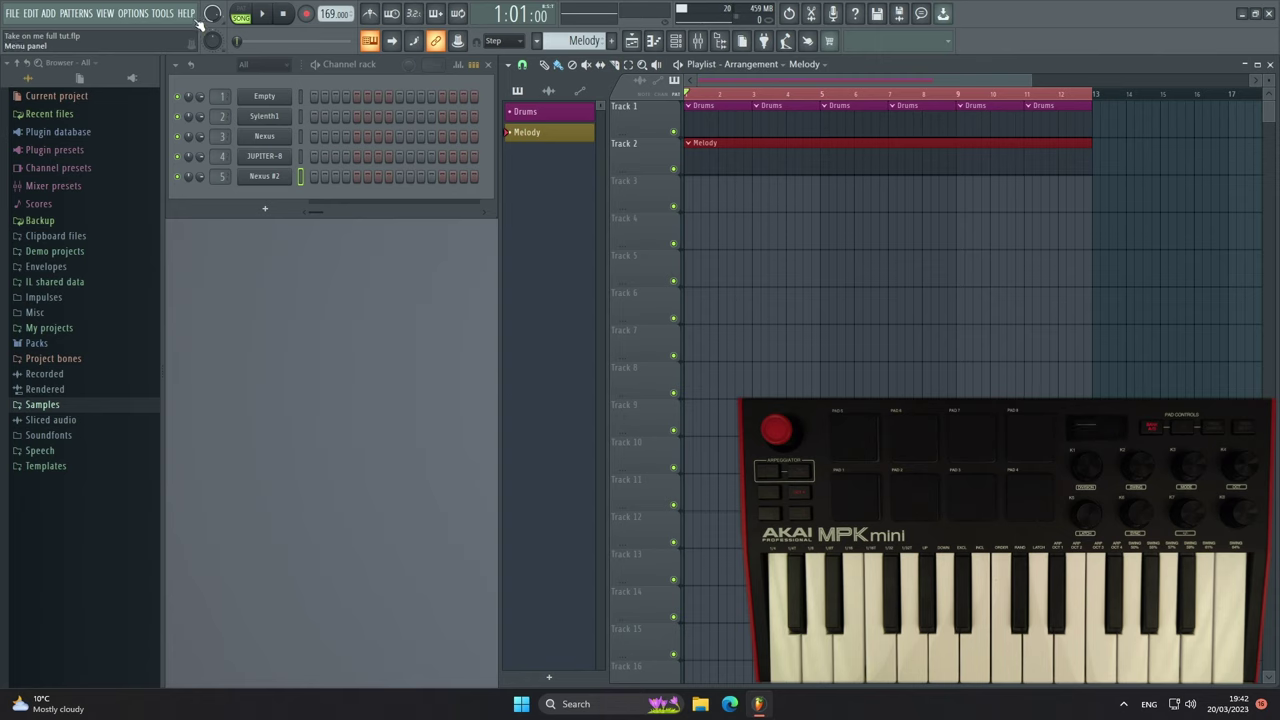
Enable the metronome, recording countdown, blend recording and loop recording, and select the Drums pattern as the recording target.
{"action": "left_click", "coordinate": [420, 16]}
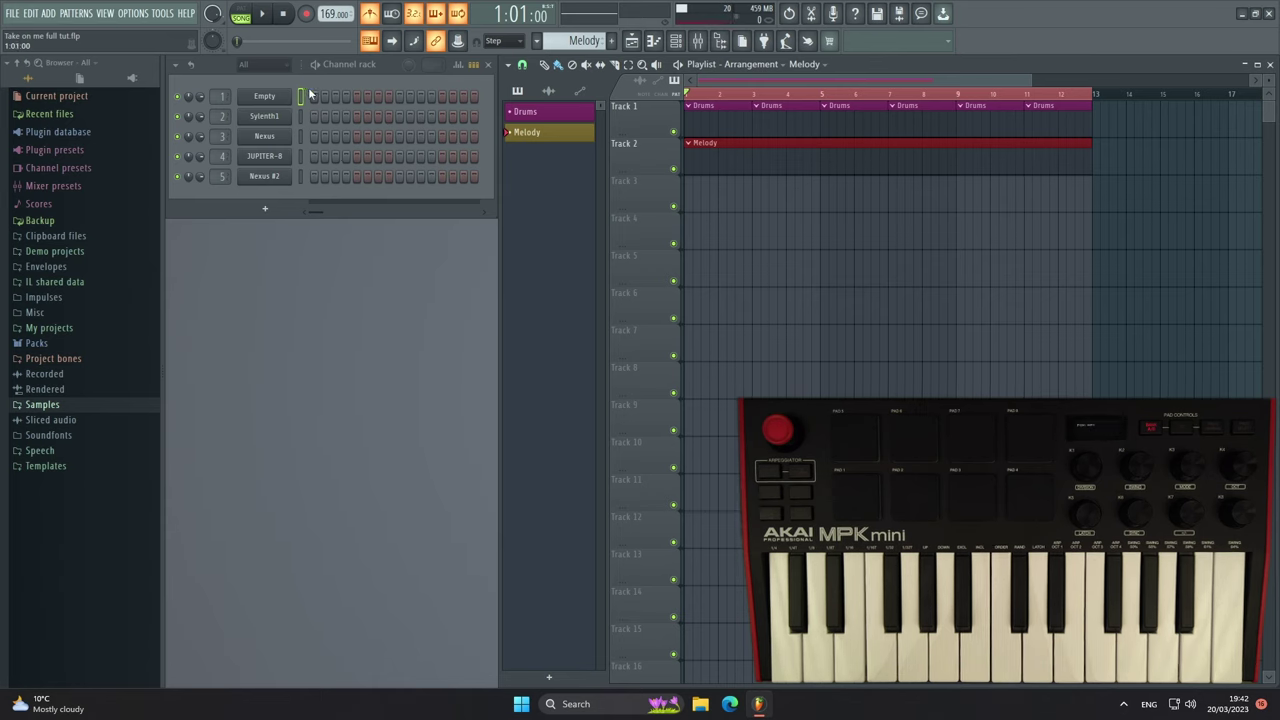
{"action": "left_click", "coordinate": [522, 112]}
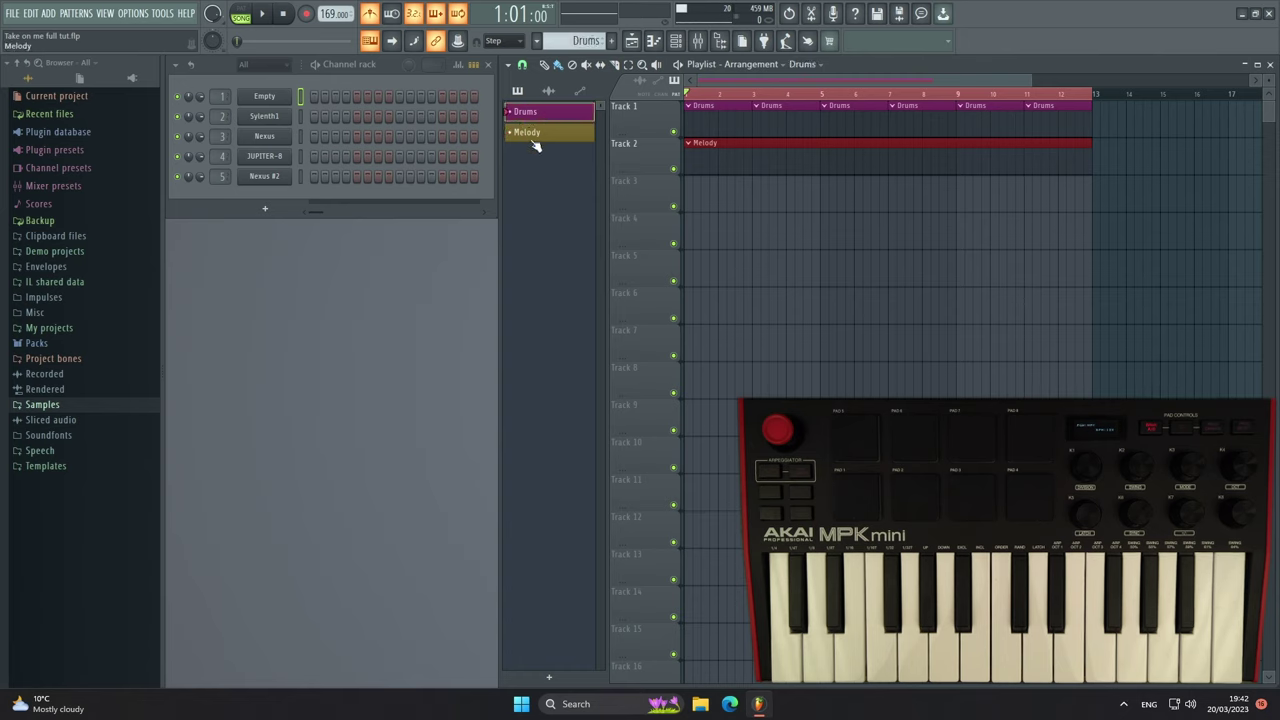
{"action": "left_click", "coordinate": [531, 137]}
{"action": "left_click", "coordinate": [522, 111]}
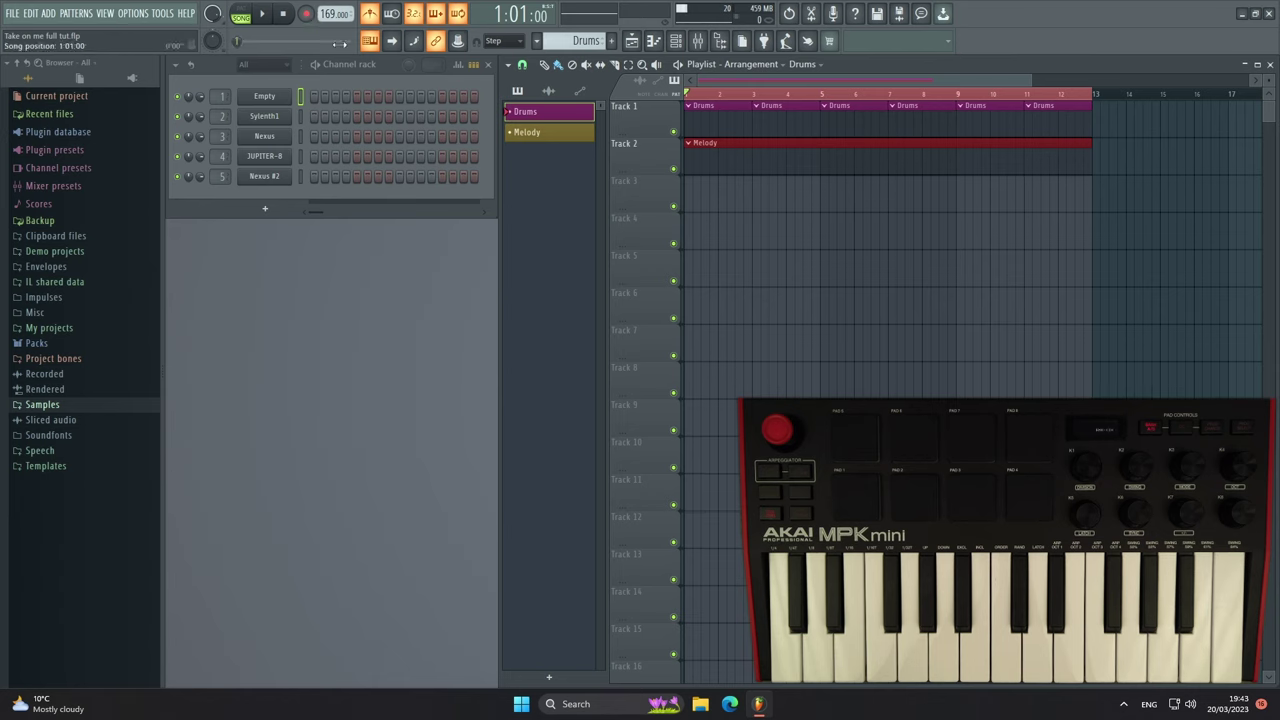
Record notes and automation for the drum part into the Drums pattern, and record the synth parts into the Melody pattern.
{"action": "left_click", "coordinate": [307, 16]}
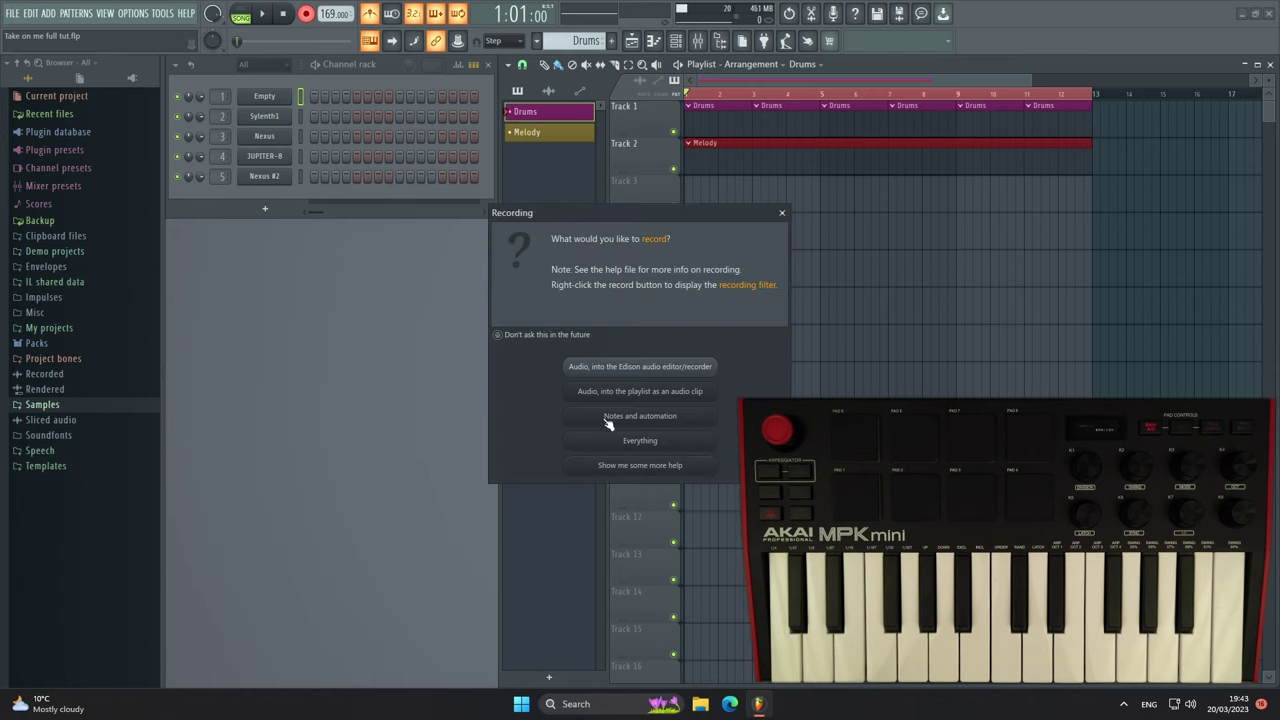
{"action": "left_click", "coordinate": [670, 419]}
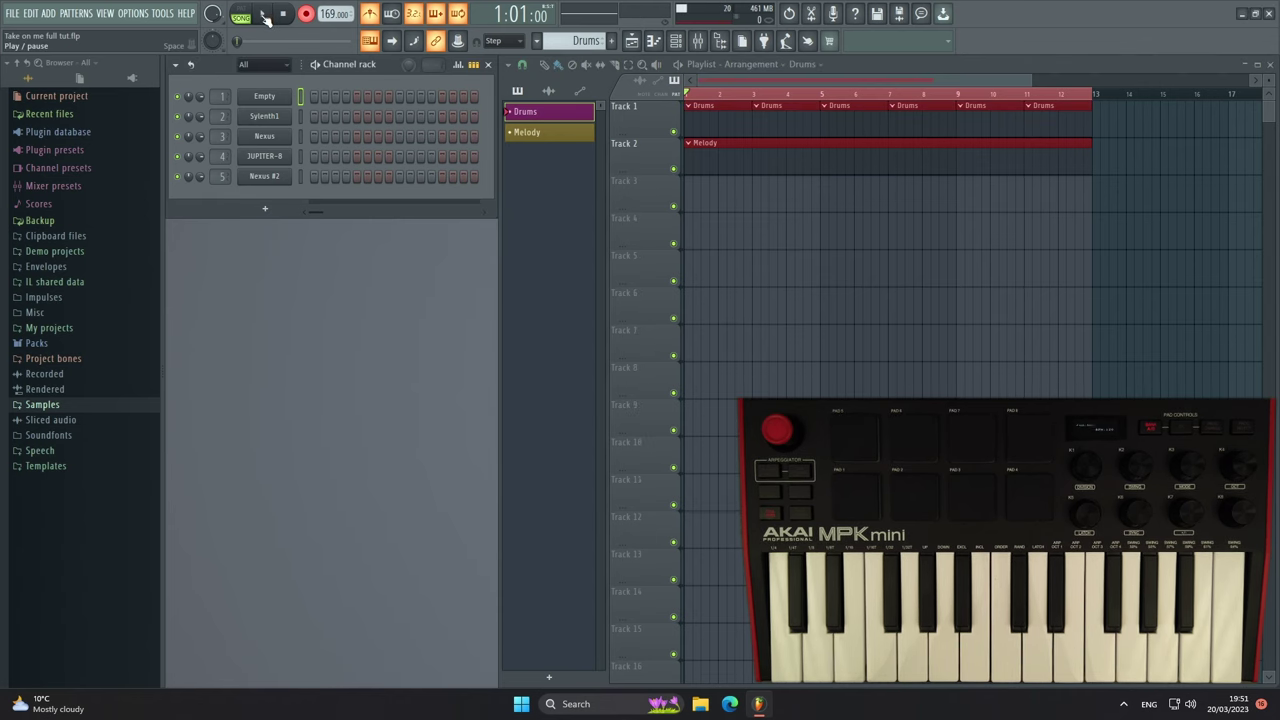
{"action": "left_click", "coordinate": [266, 18]}
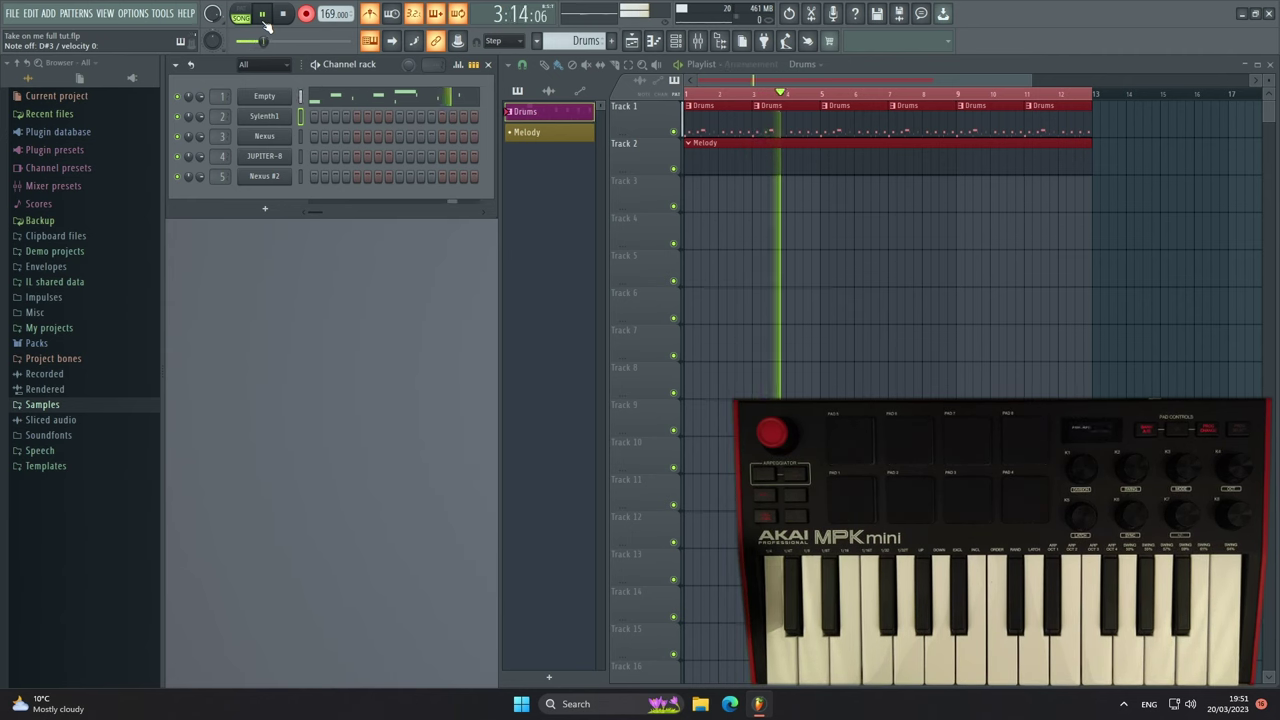
{"action": "left_click", "coordinate": [535, 133]}
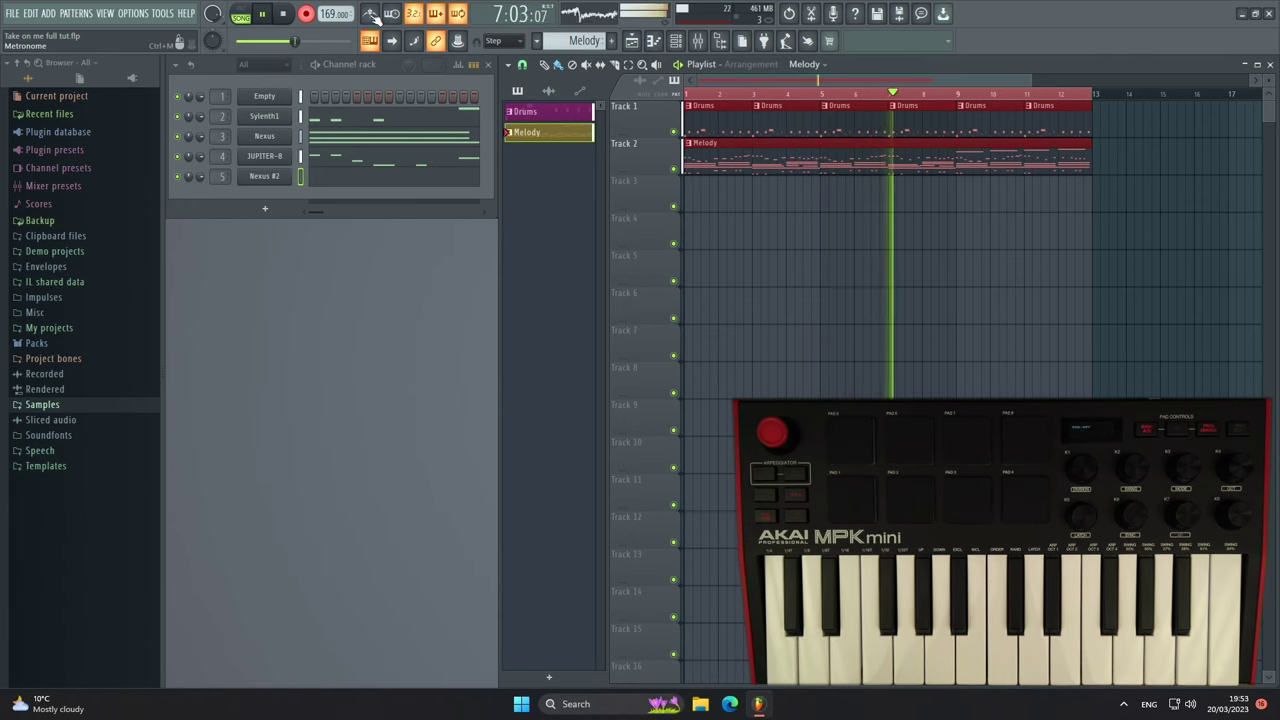
Turn off the metronome, slightly raise the level of mixer insert 1 during playback, and stop the song.
{"action": "key", "text": "F9"}
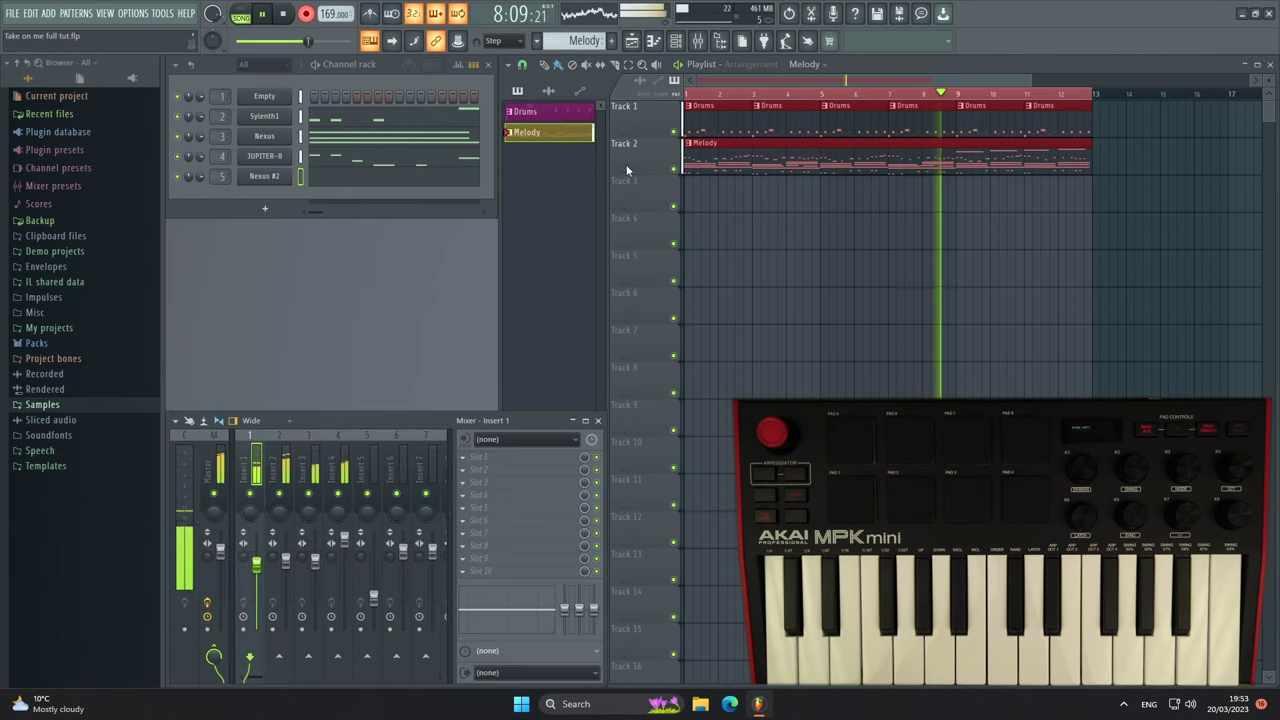
{"action": "left_click_drag", "start_coordinate": [253, 578], "coordinate": [253, 566]}
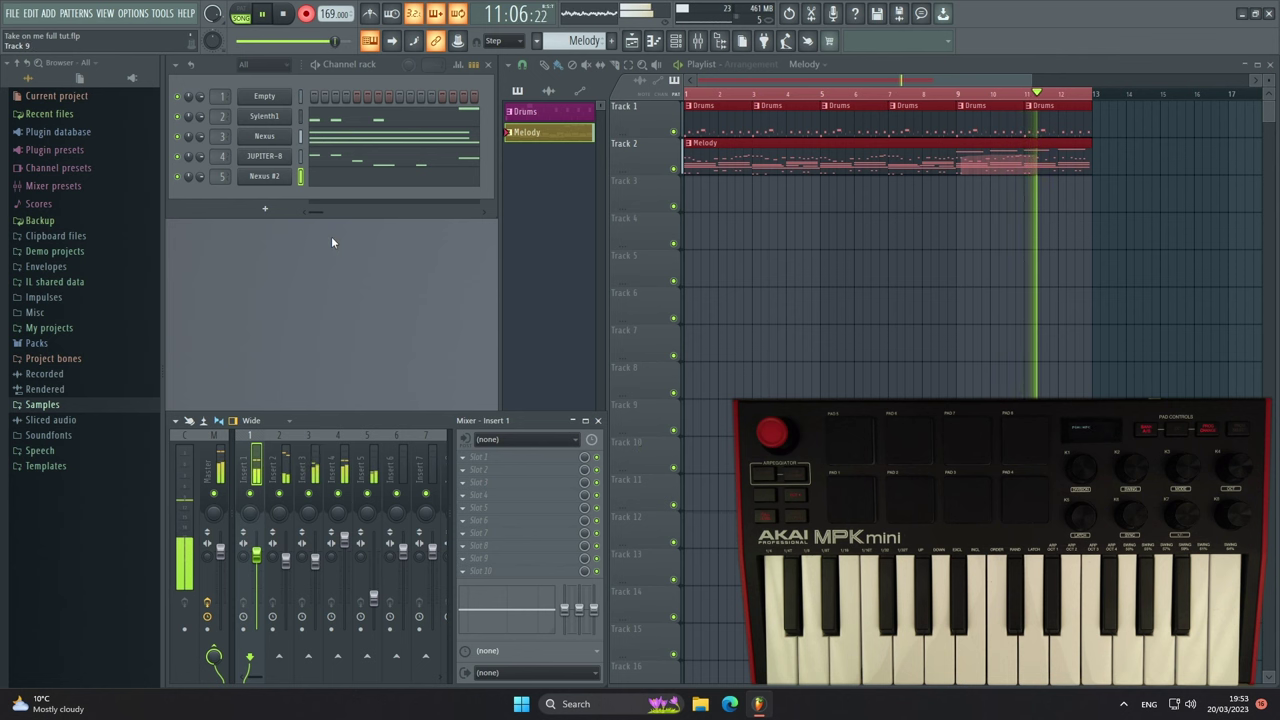
{"action": "left_click", "coordinate": [285, 15]}
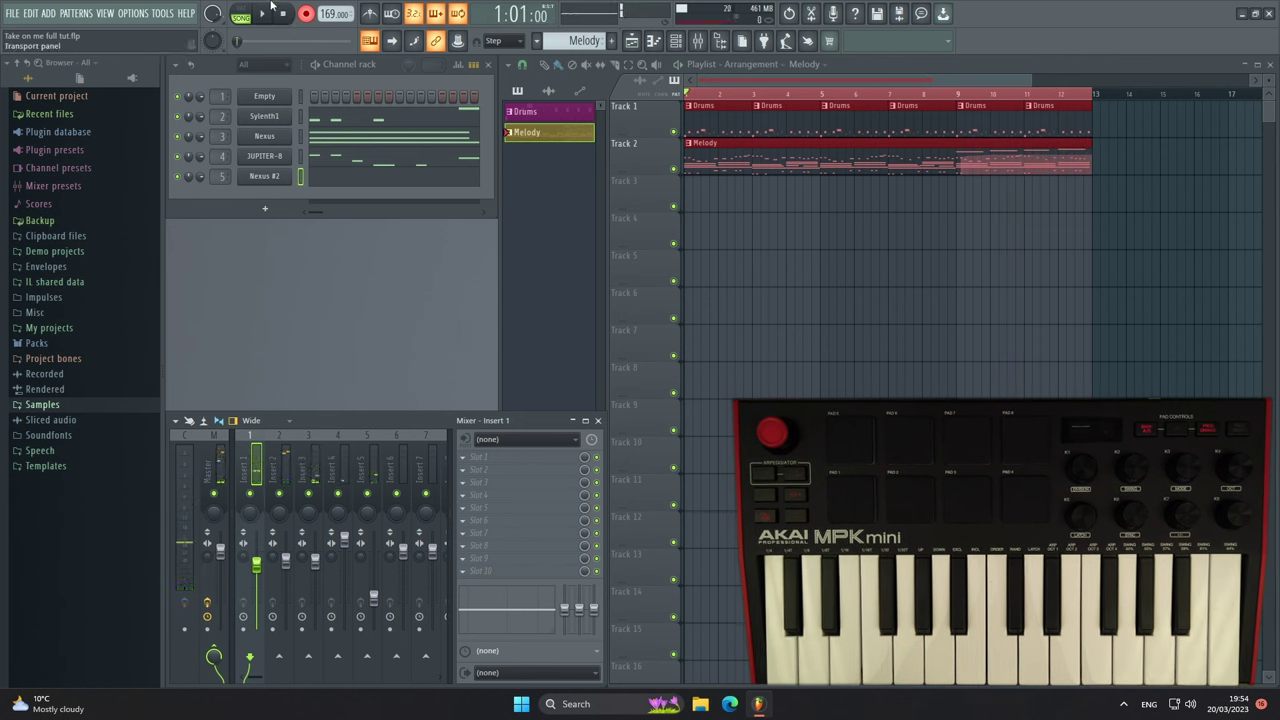